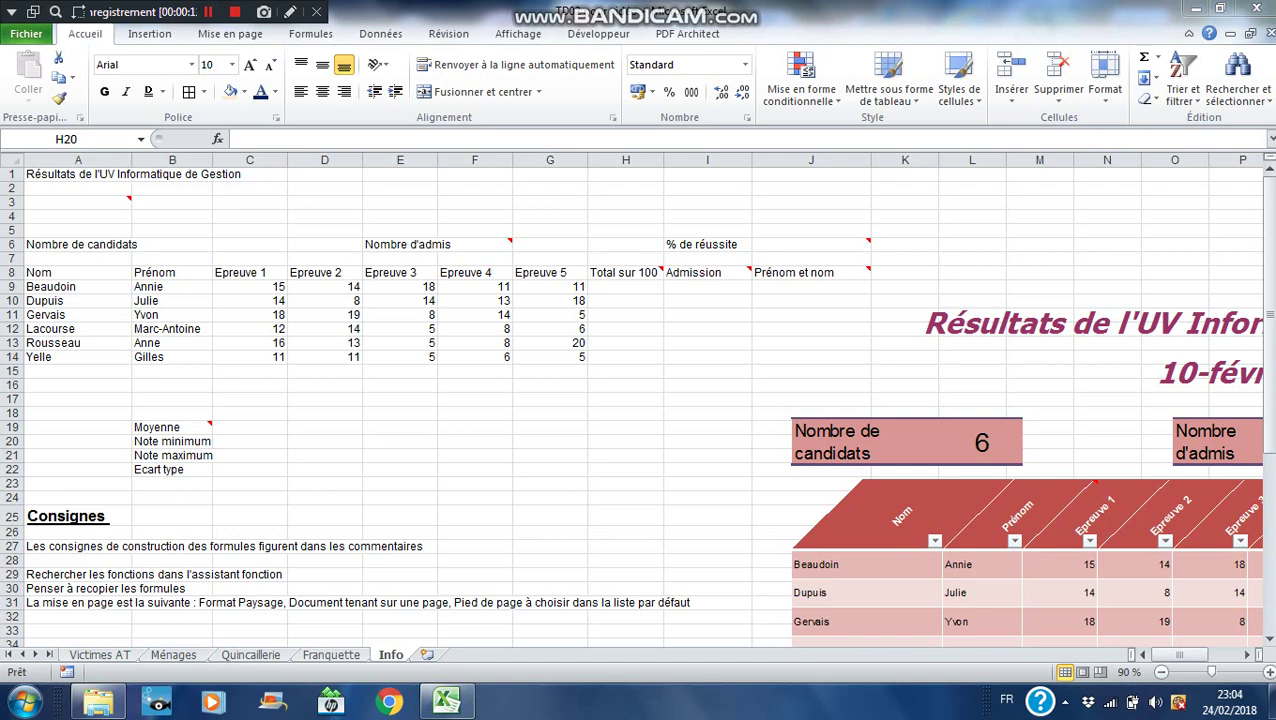
# Step: Move the finished-model picture clear of the data table, beyond column J, and review the comments on the cells needing formulas
pyautogui.moveTo(1070, 450); pyautogui.dragTo(1193, 344)
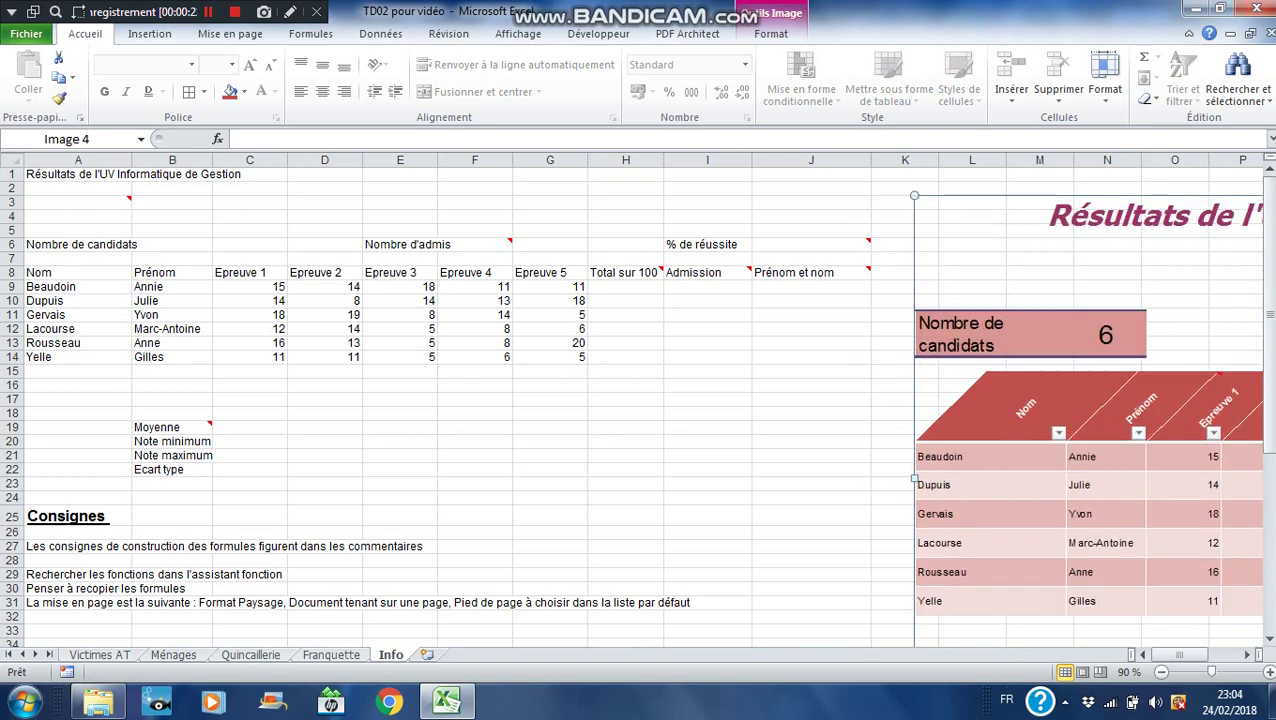
pyautogui.moveTo(866, 270)
pyautogui.moveTo(872, 238)
pyautogui.moveTo(513, 238)
pyautogui.click(172, 245)
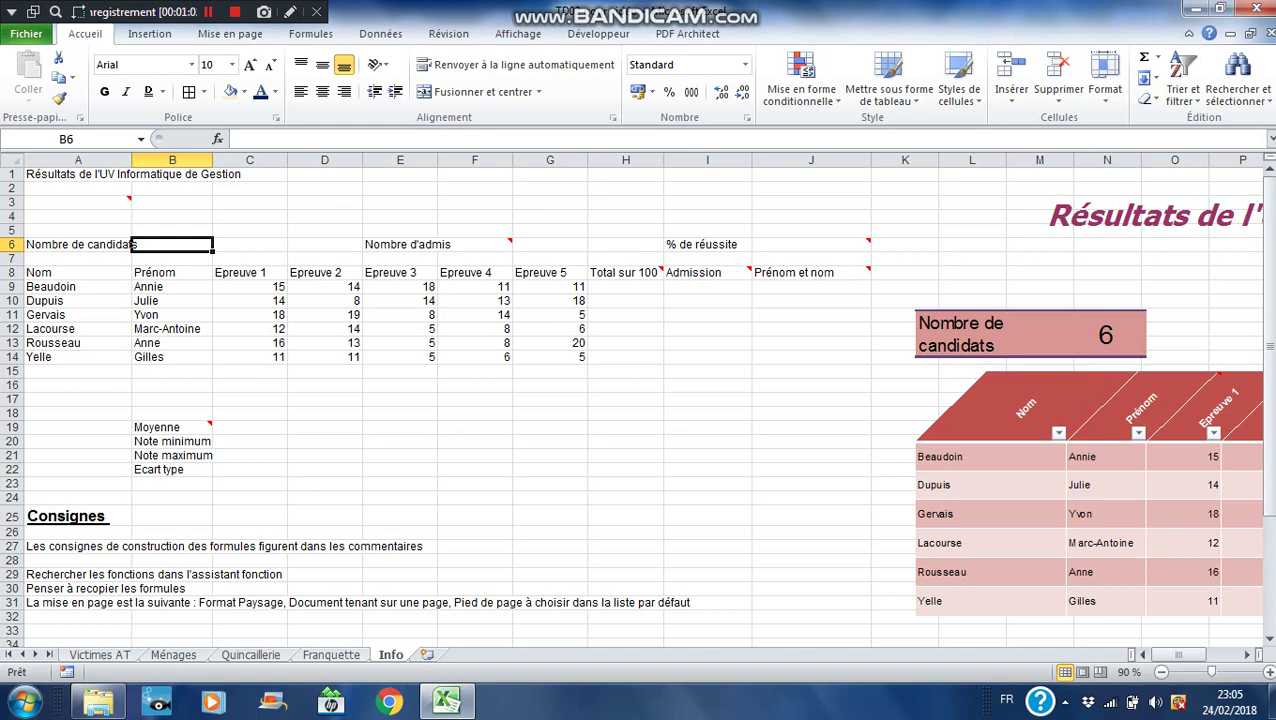
pyautogui.moveTo(180, 427)
pyautogui.click(172, 469)
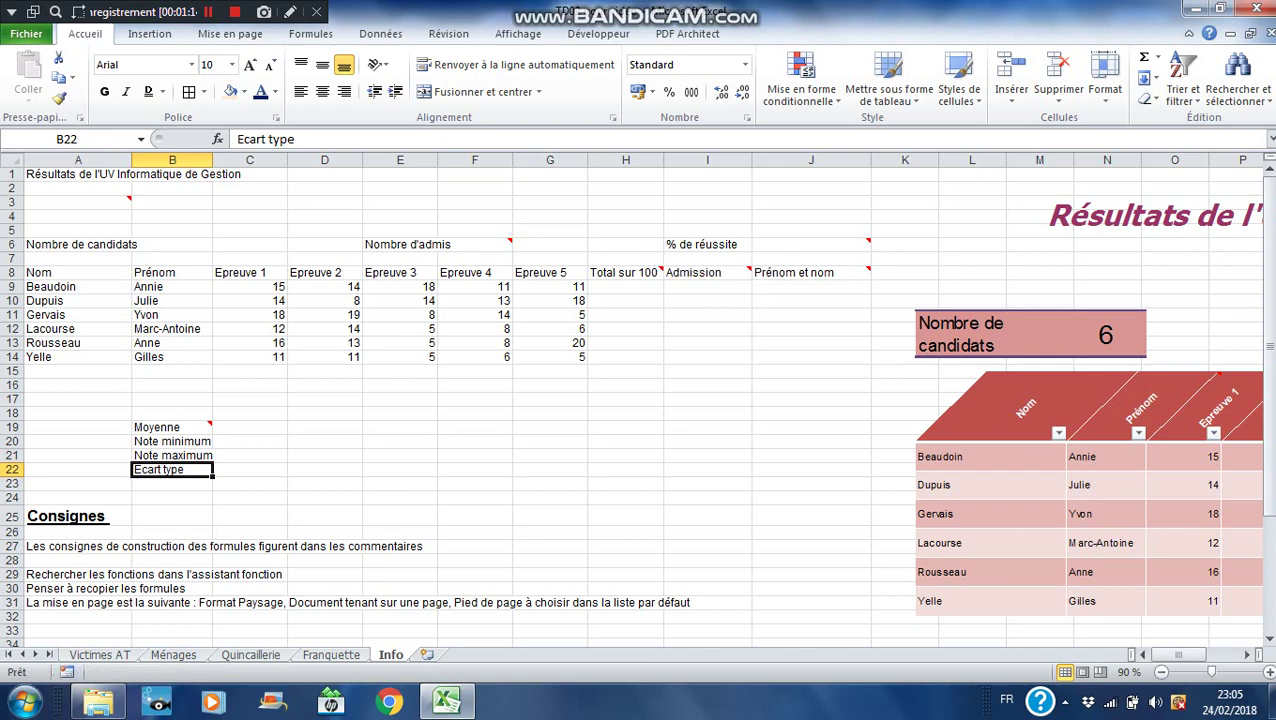
pyautogui.moveTo(752, 268)
pyautogui.moveTo(1080, 400)
pyautogui.mouseDown()
pyautogui.moveTo(719, 429)
pyautogui.moveTo(834, 406)
pyautogui.moveTo(1064, 393)
pyautogui.mouseUp()
# Step: Merge and centre the title "Résultats de l'UV Informatique de Gestion" across A1:J1
pyautogui.click(78, 174)
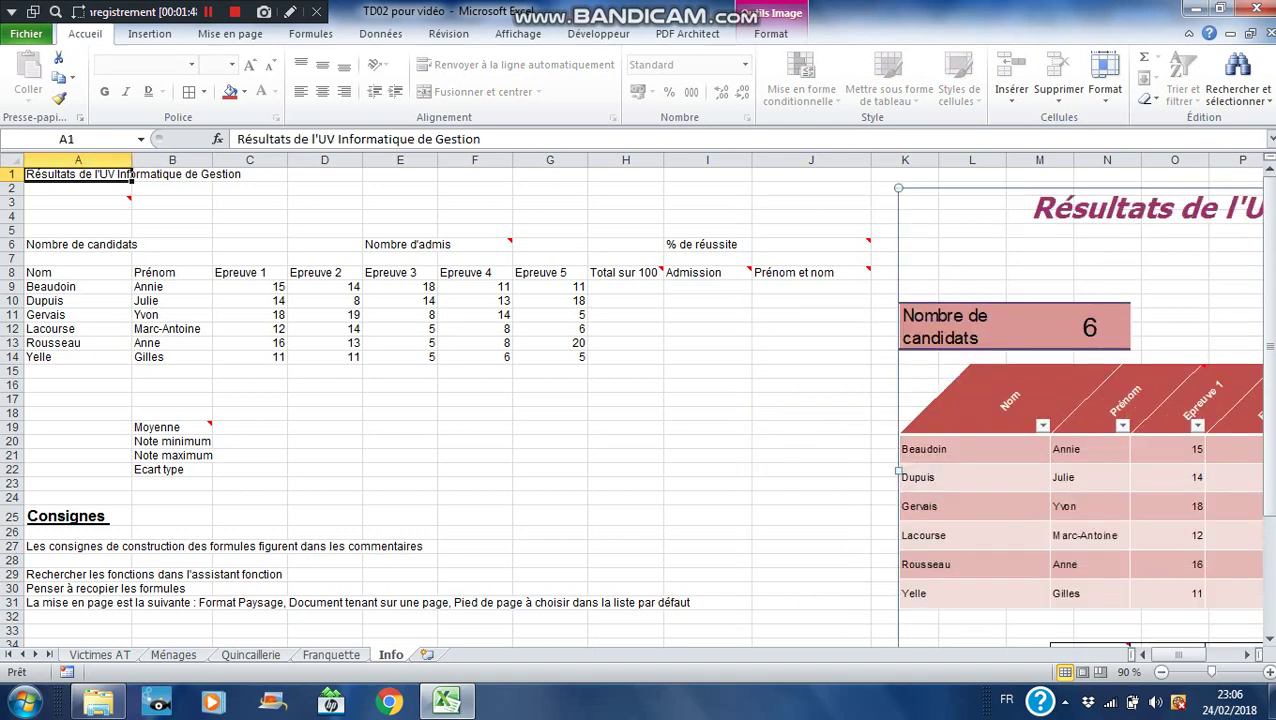
pyautogui.moveTo(130, 175); pyautogui.dragTo(845, 176)
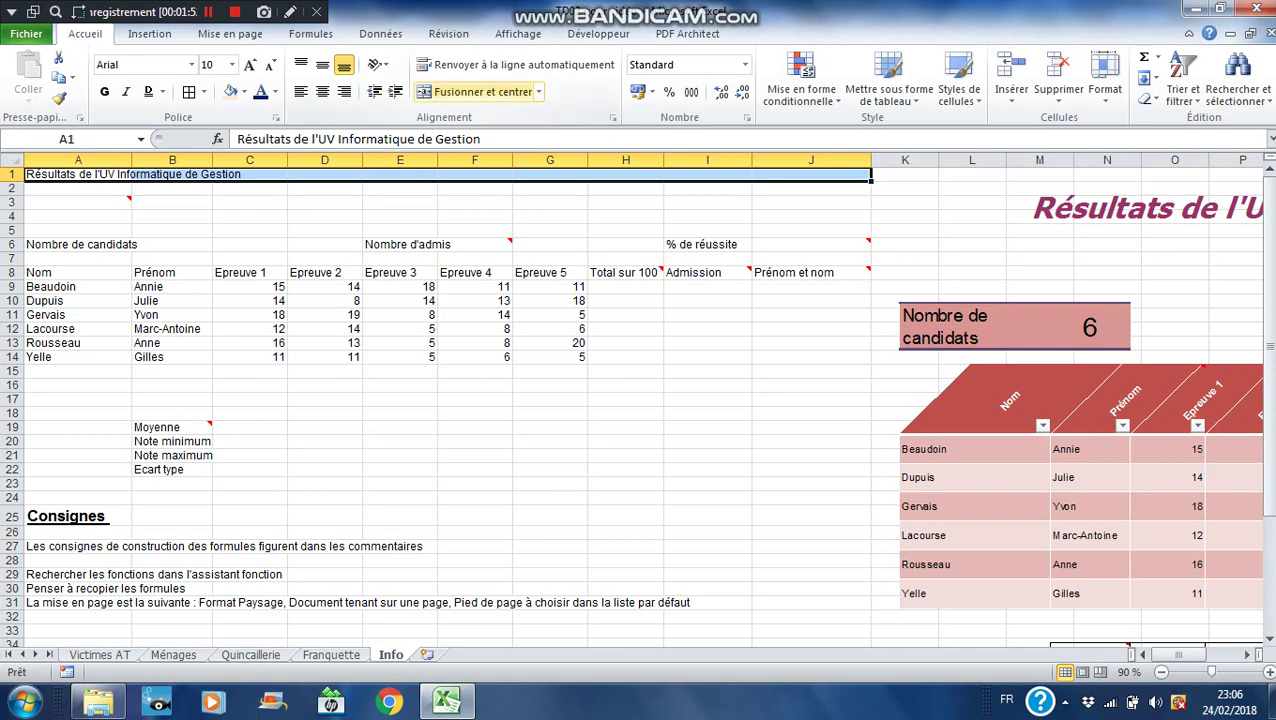
pyautogui.click(476, 91)
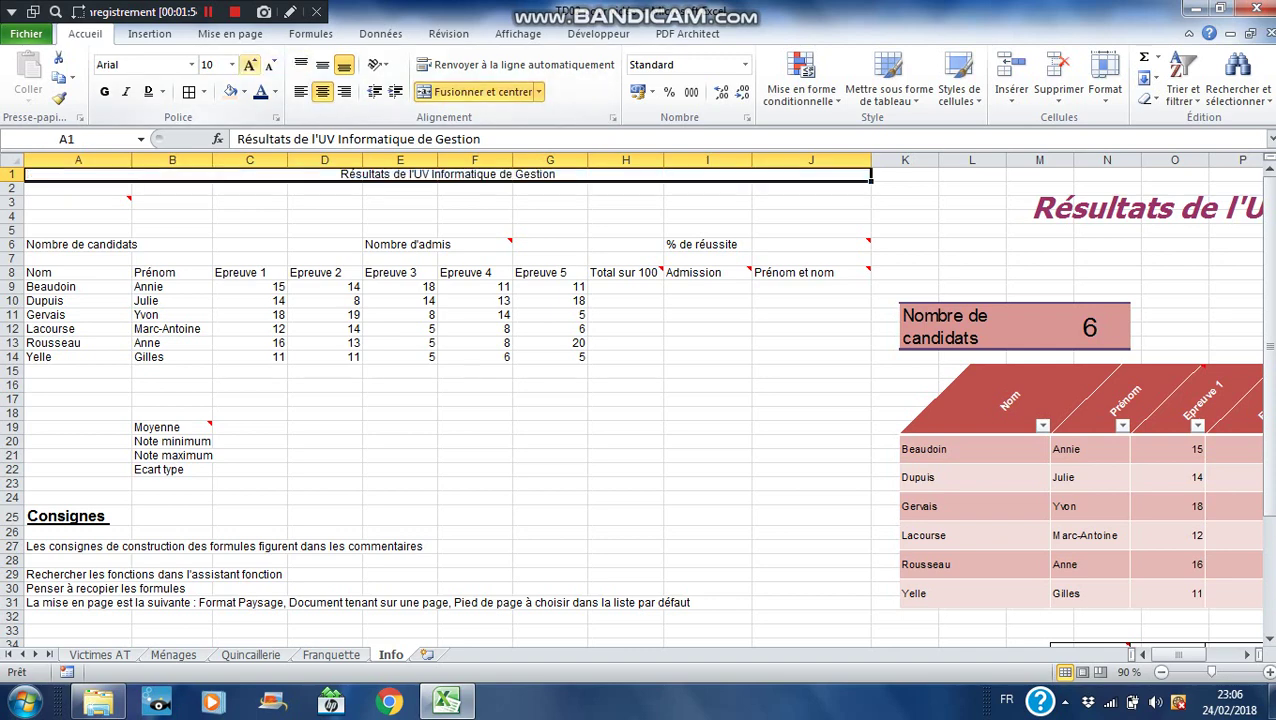
# Step: Format the title in A1 as 18 pt bold italic with the red theme font colour
pyautogui.click(250, 65)
pyautogui.click(250, 65)
pyautogui.click(250, 65)
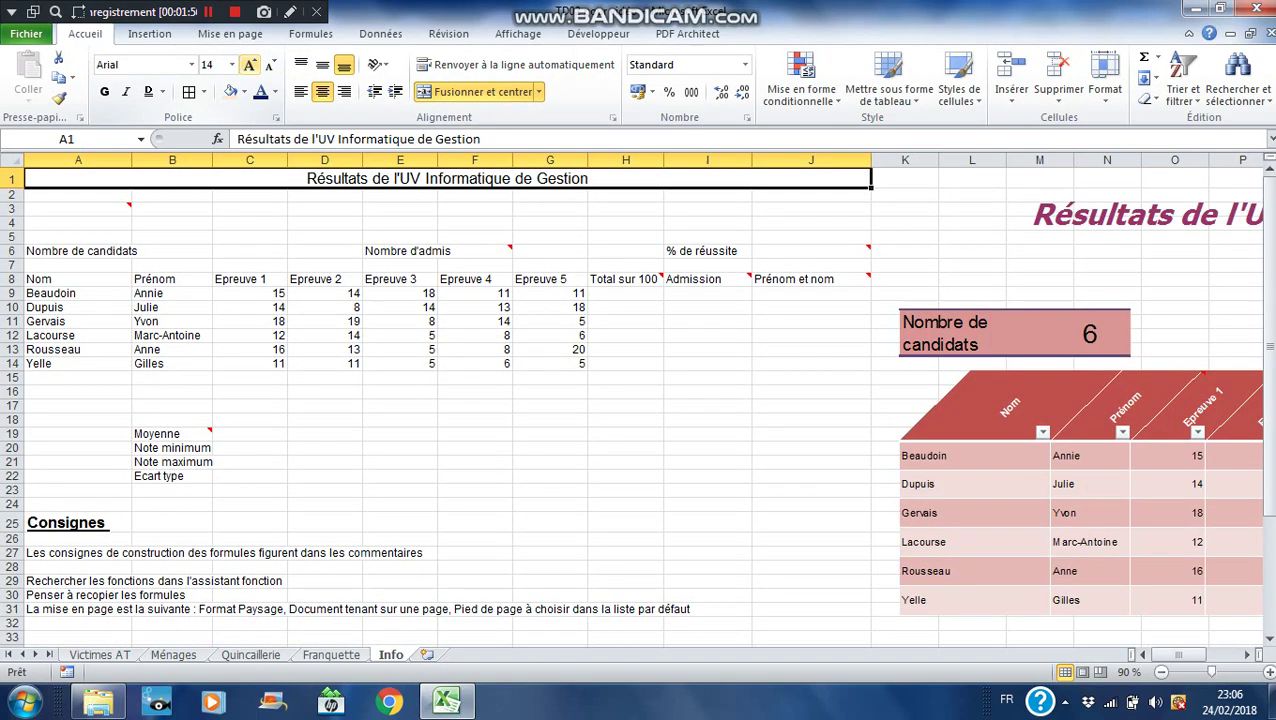
pyautogui.click(250, 65)
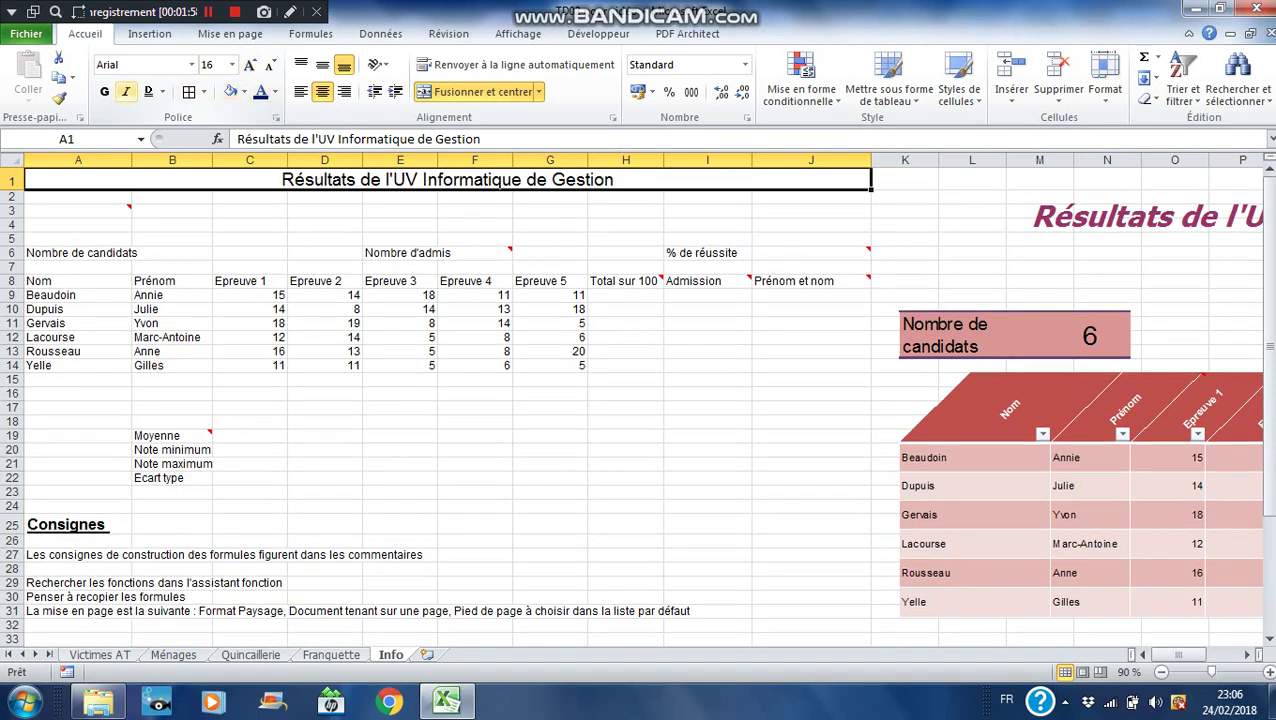
pyautogui.click(104, 91)
pyautogui.click(126, 91)
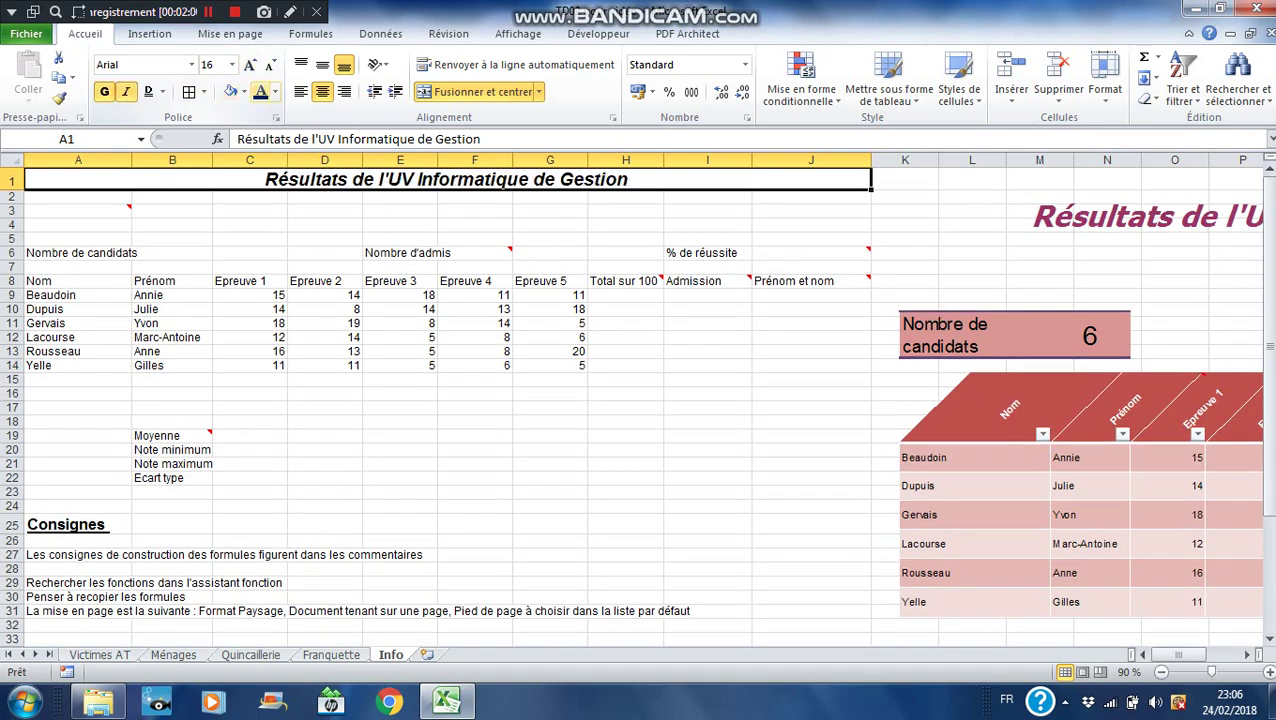
pyautogui.click(275, 91)
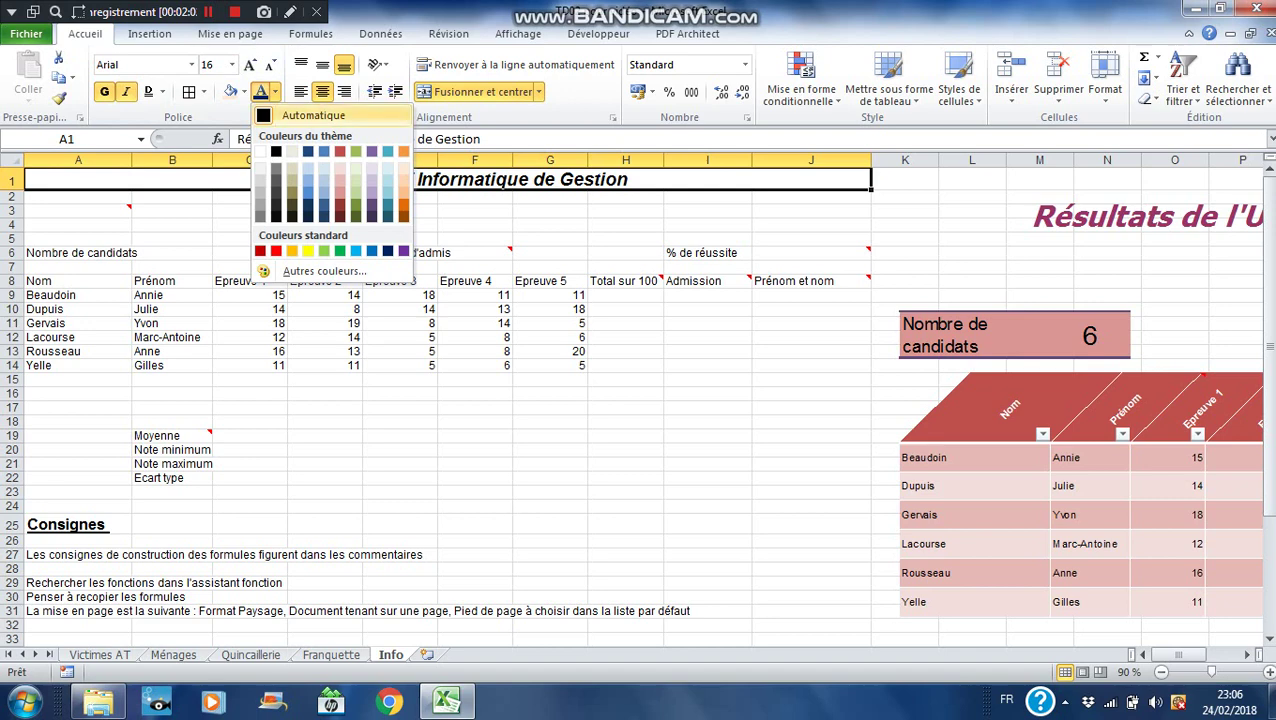
pyautogui.click(340, 152)
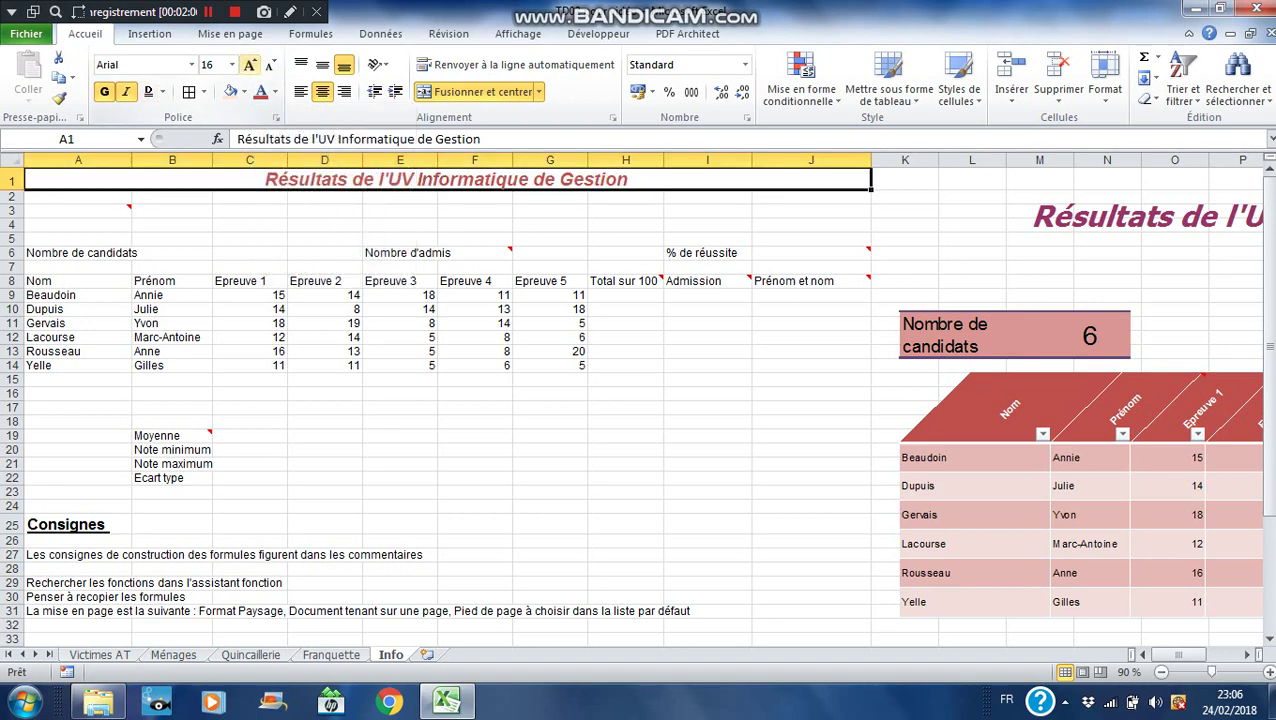
pyautogui.click(250, 64)
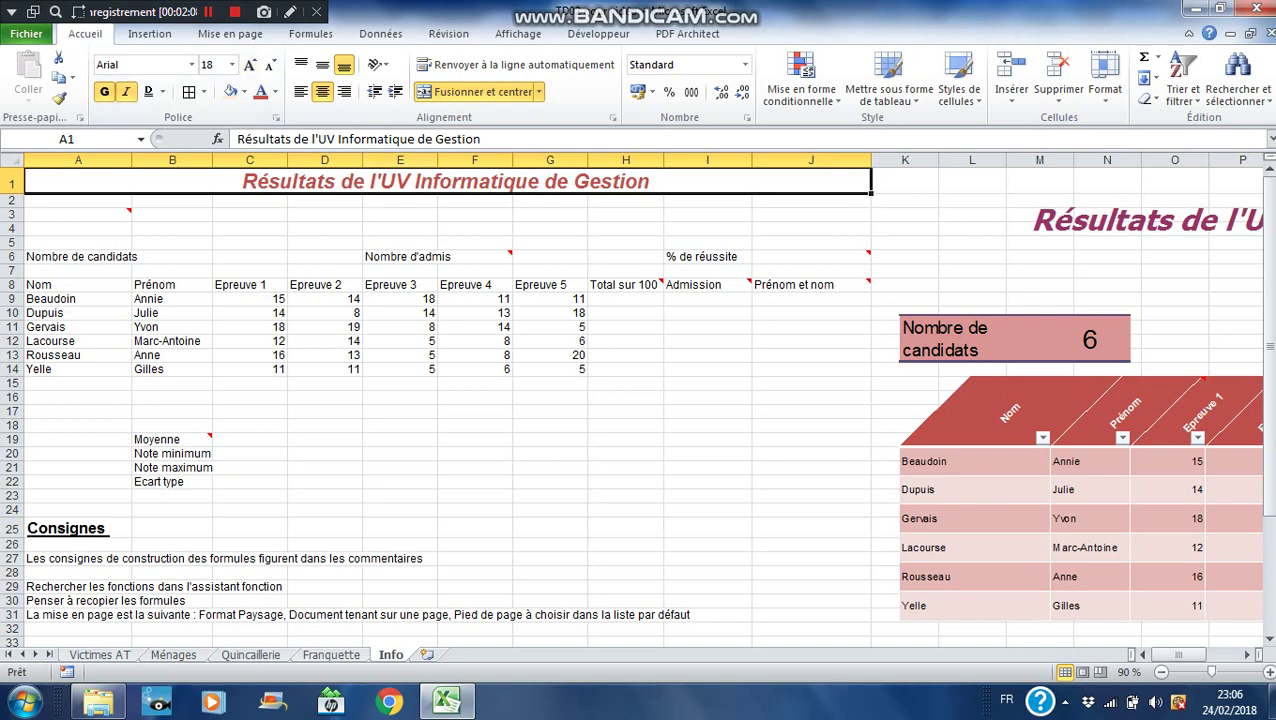
# Step: Enter the formula =AUJOURDHUI() in cell A3 to insert the current date
pyautogui.click(128, 213)
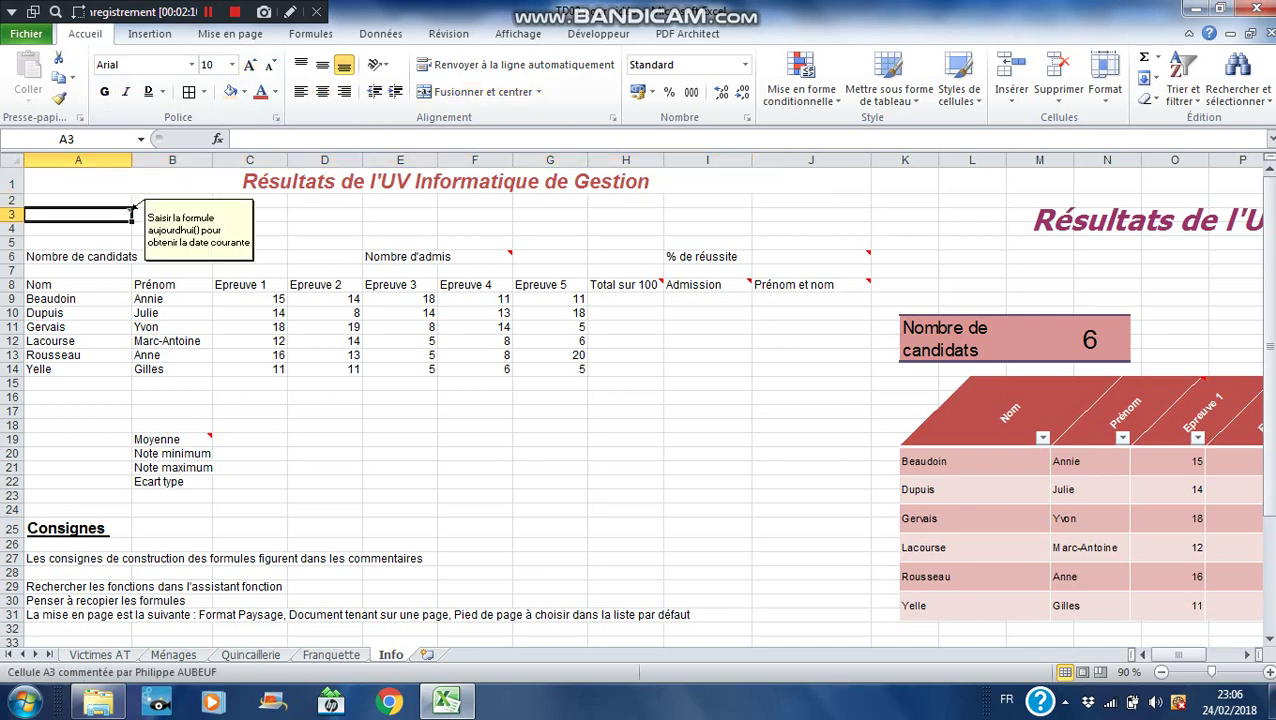
pyautogui.write('=auj')
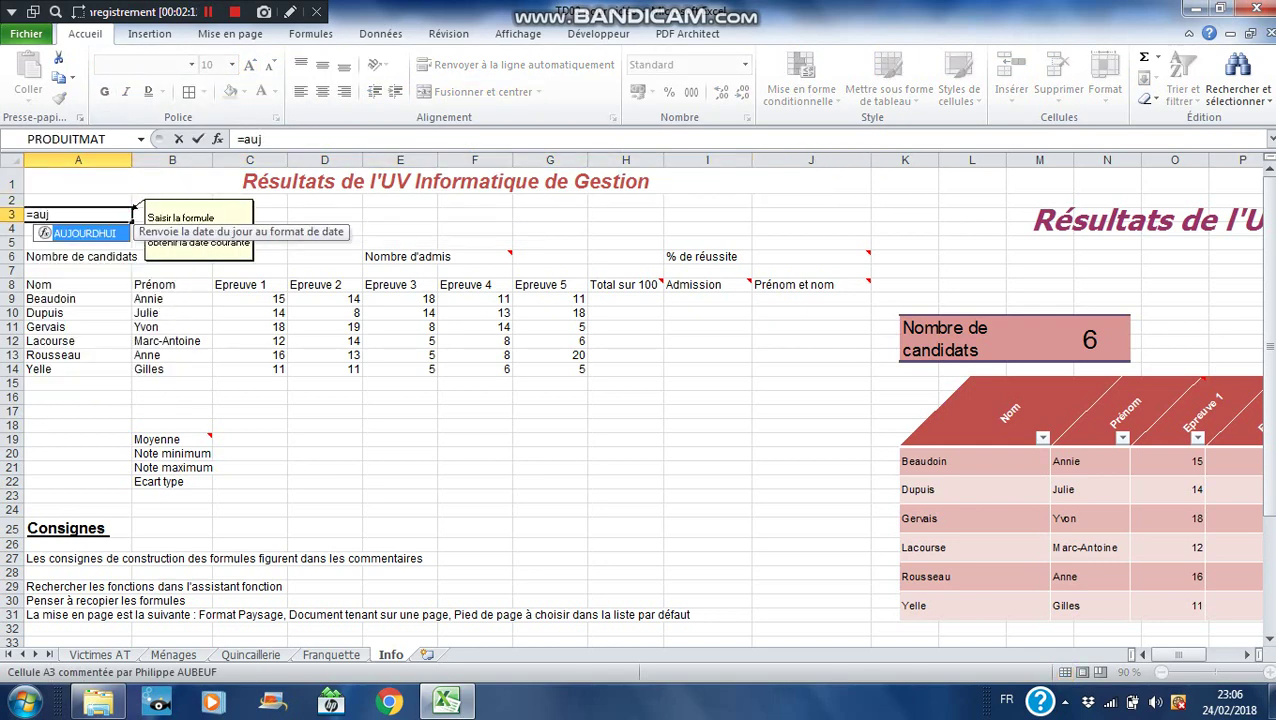
pyautogui.press('Tab')
pyautogui.press('Return')
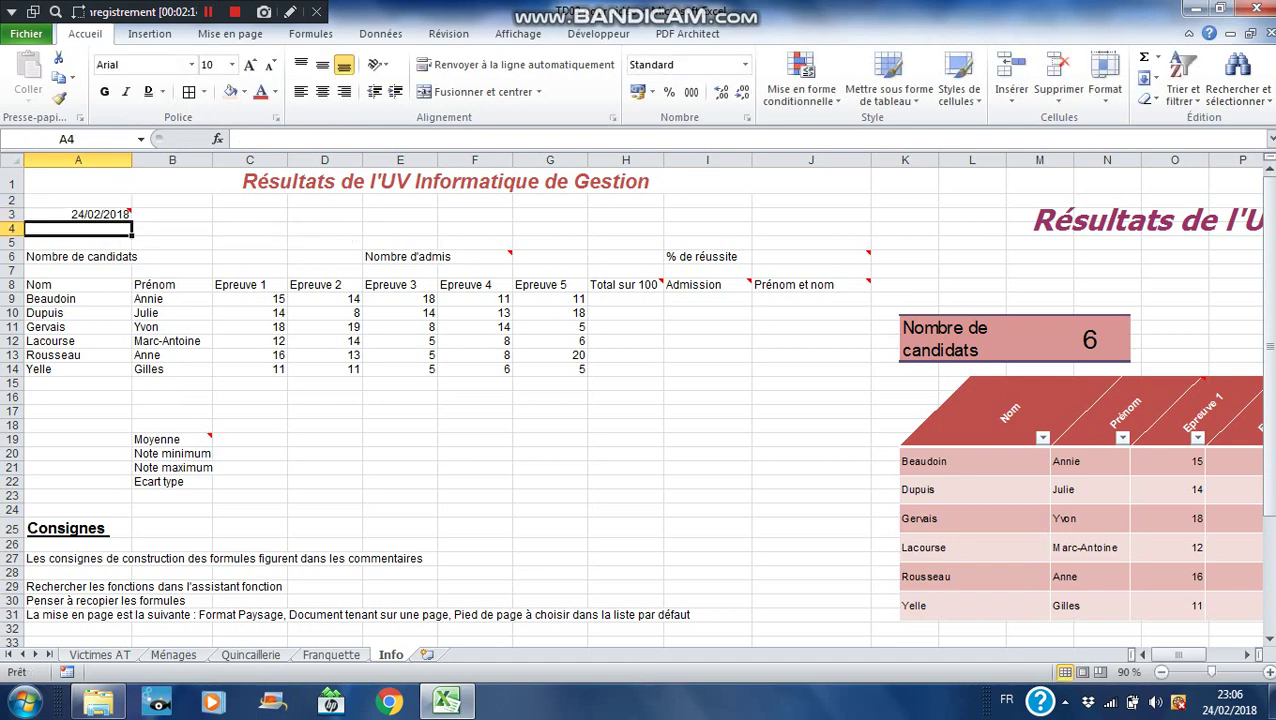
# Step: Copy the title's formatting from row 1 onto the date in row 3 with the format painter
pyautogui.moveTo(110, 214); pyautogui.dragTo(405, 201)
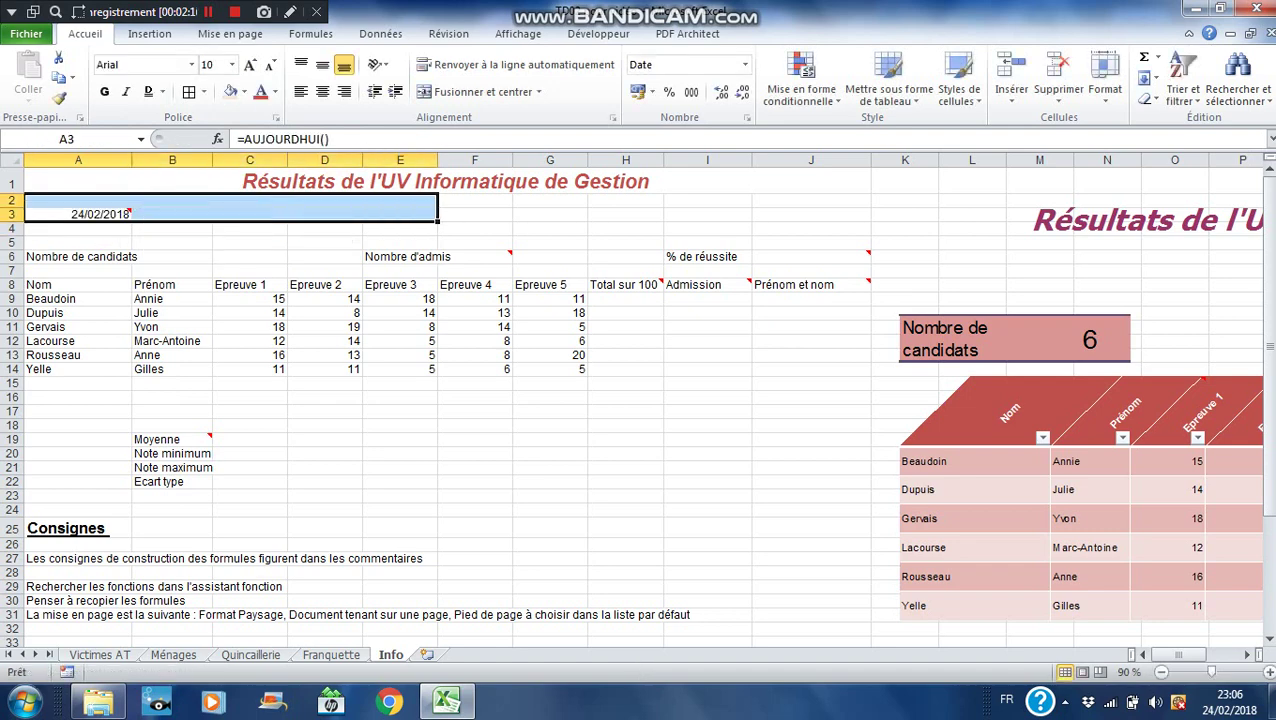
pyautogui.click(420, 183)
pyautogui.click(58, 98)
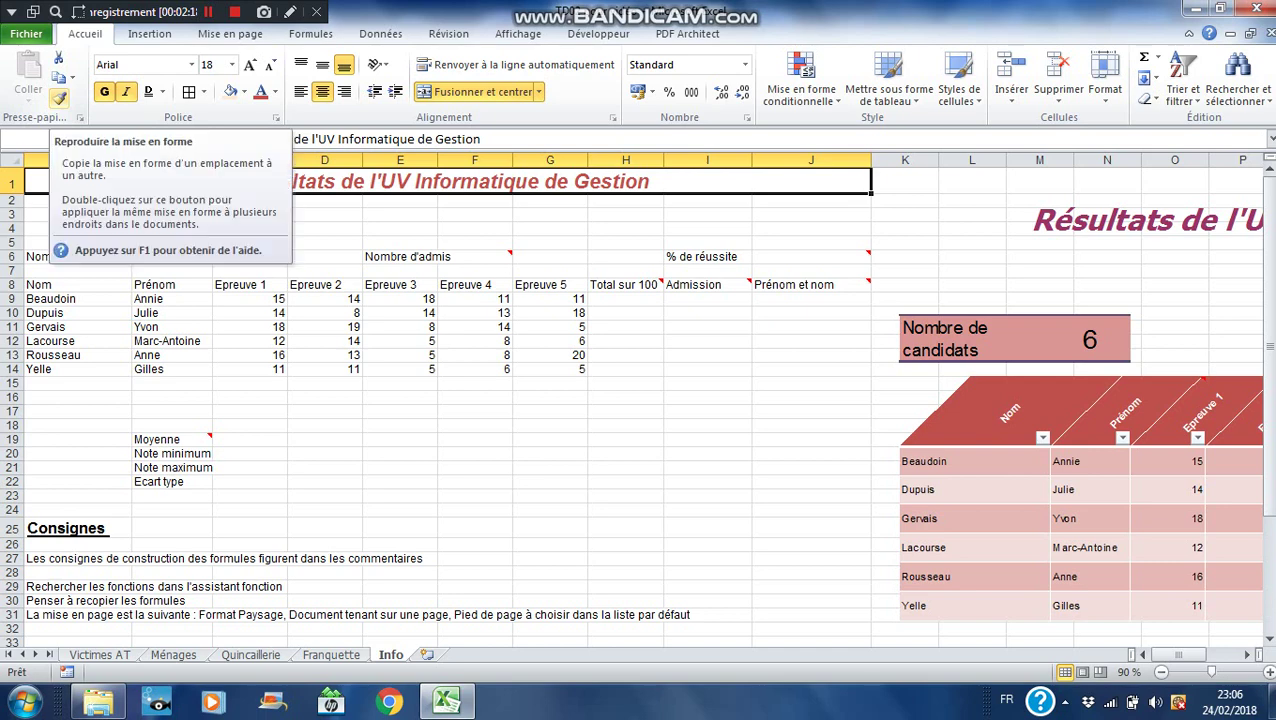
pyautogui.moveTo(100, 214)
pyautogui.mouseDown()
pyautogui.moveTo(400, 186)
pyautogui.moveTo(400, 214)
pyautogui.mouseUp()
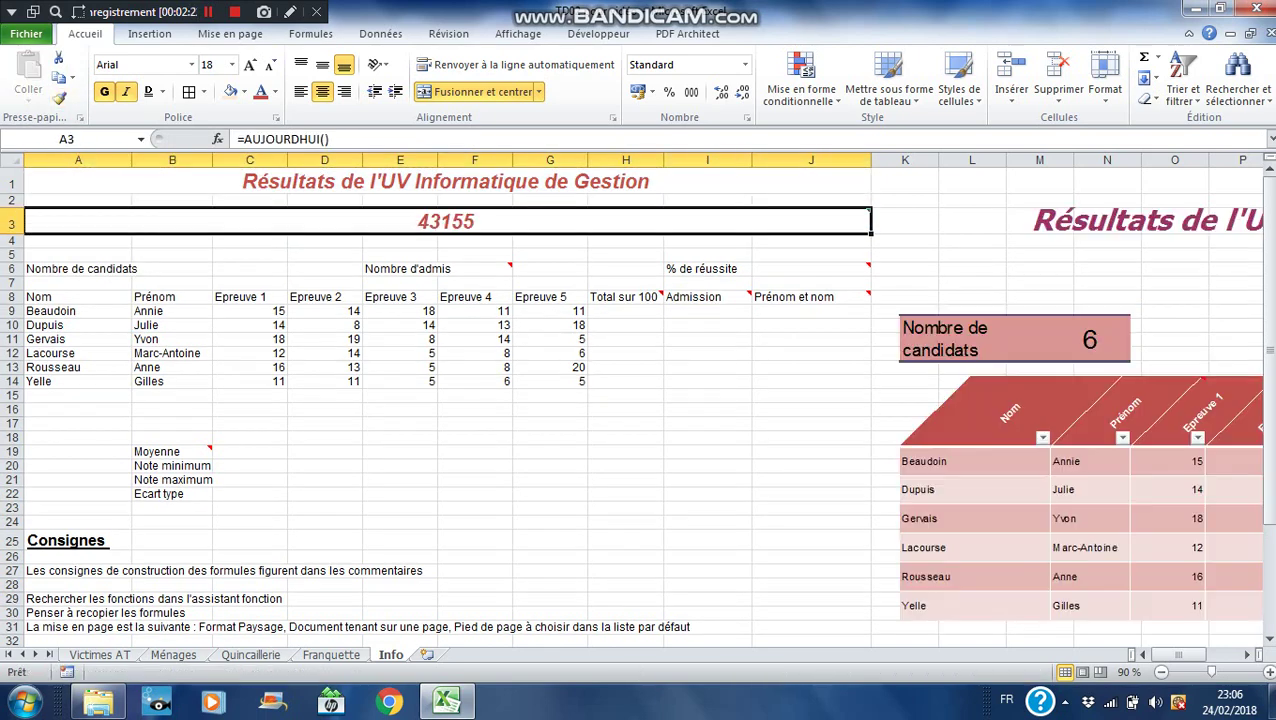
# Step: Apply the Date courte number format to the merged date cell in row 3
pyautogui.moveTo(872, 210)
pyautogui.click(745, 64)
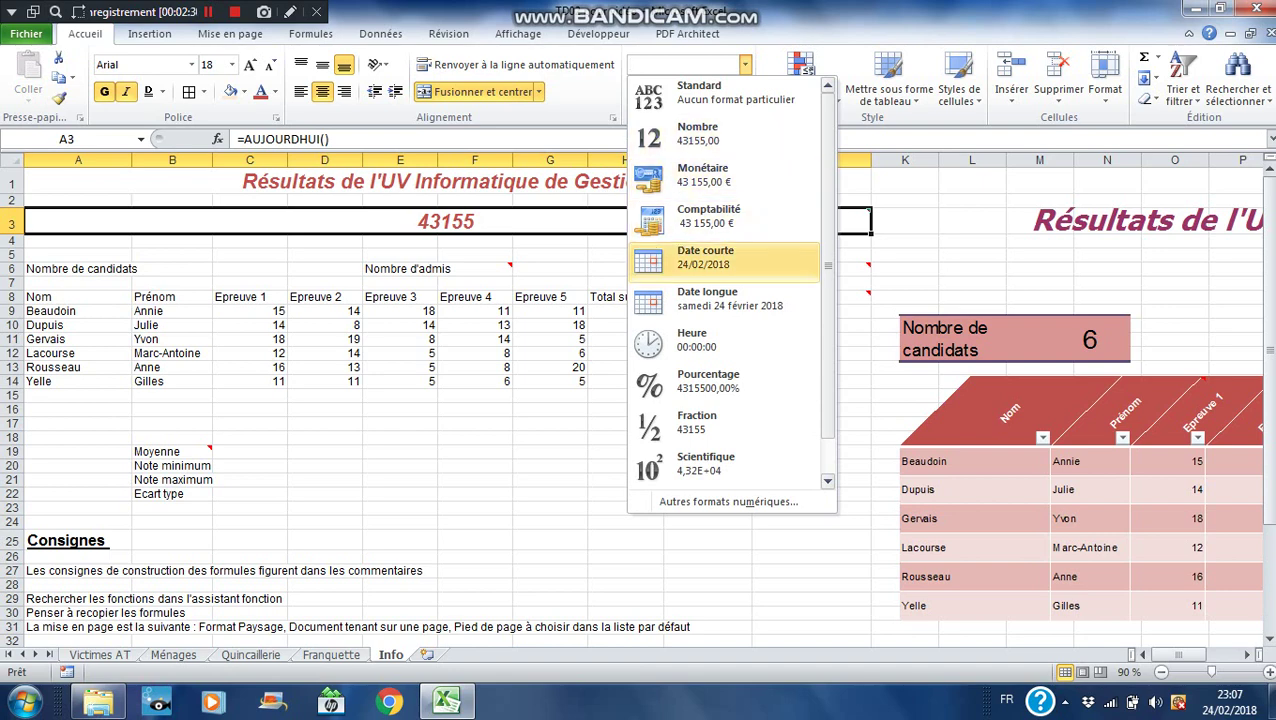
pyautogui.click(705, 257)
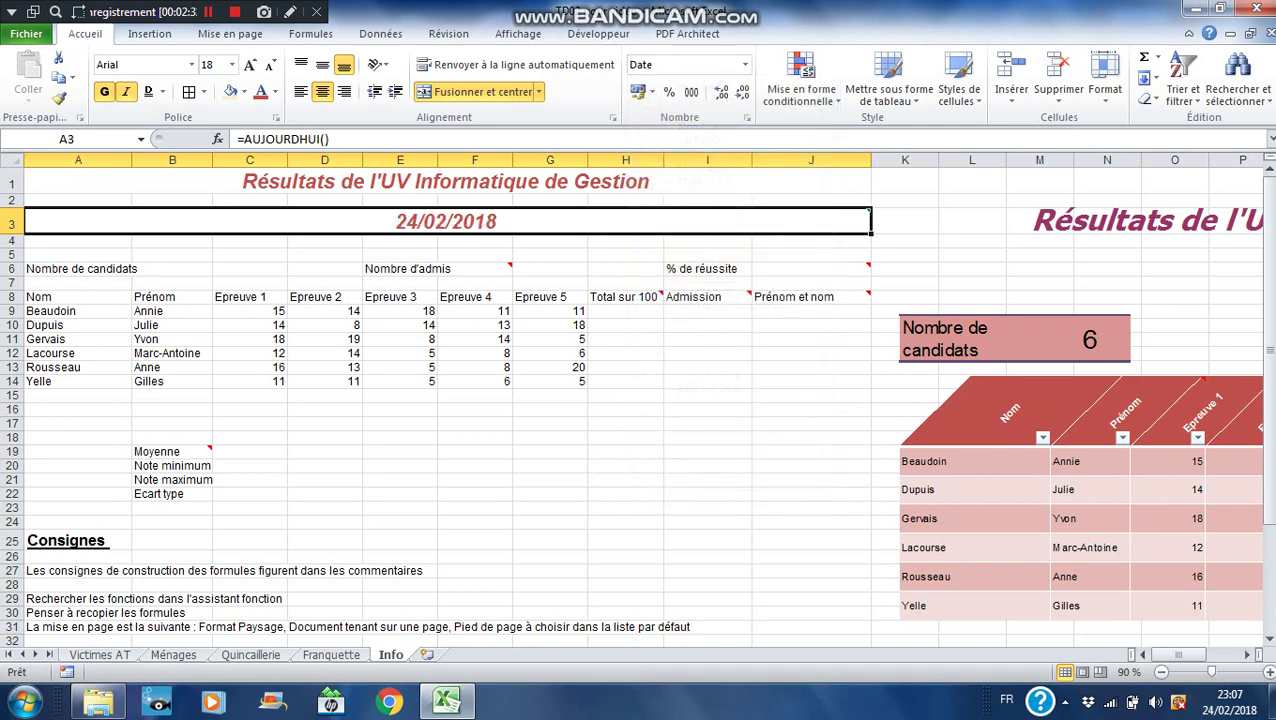
# Step: Set the font size of A6:B6, E6:F6 and I6:J6 to 14 pt, after shifting the model picture slightly for comparison
pyautogui.moveTo(1040, 300); pyautogui.dragTo(1021, 266)
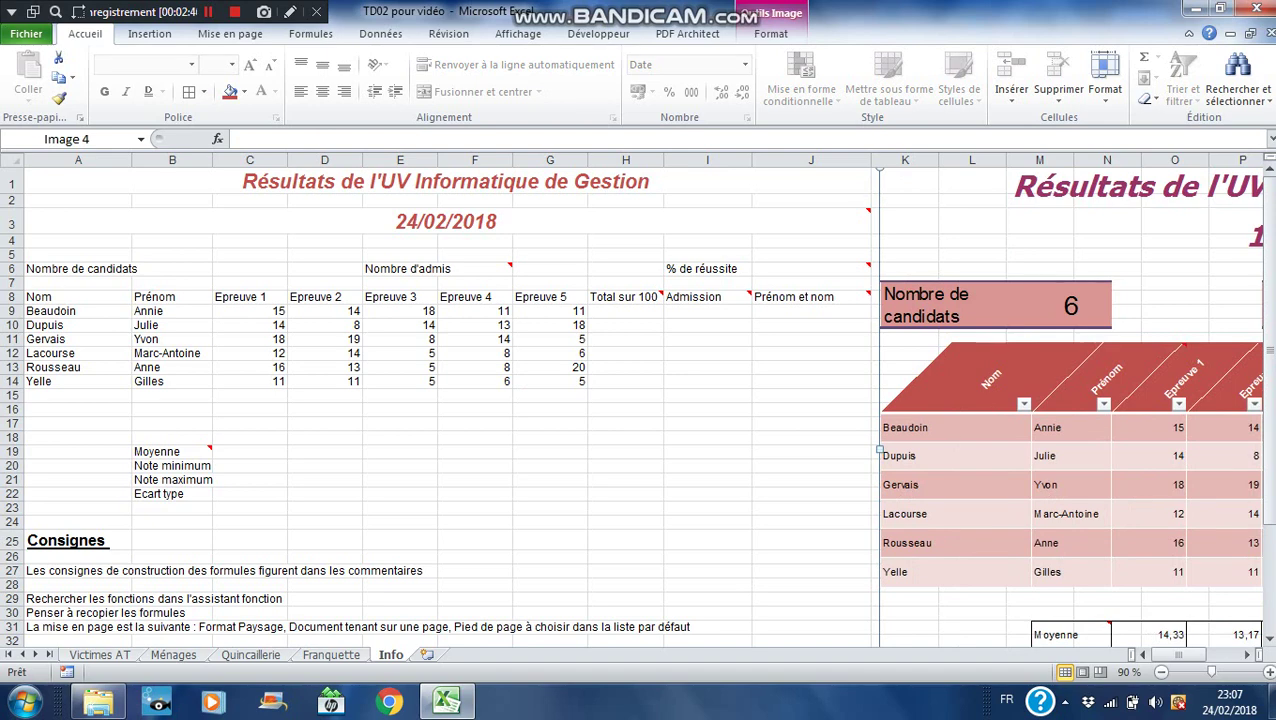
pyautogui.moveTo(78, 269); pyautogui.dragTo(172, 269)
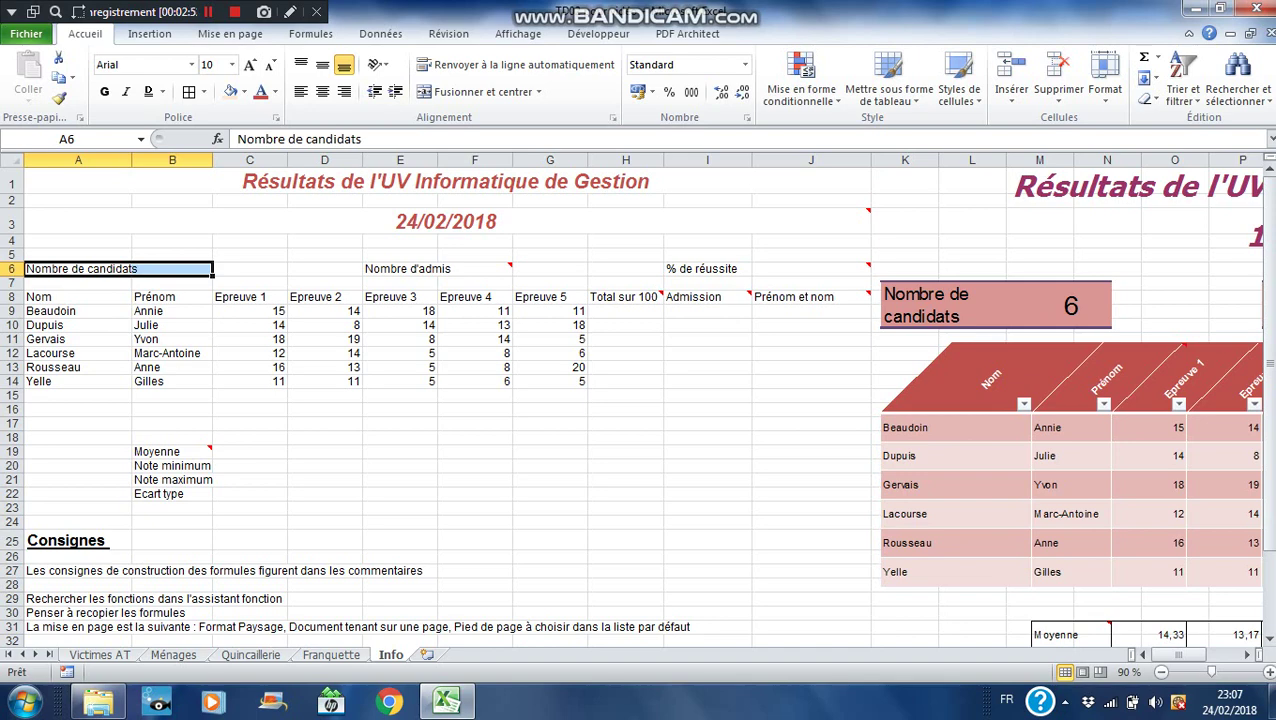
pyautogui.keyDown('ctrl'); pyautogui.click(400, 269); pyautogui.keyUp('ctrl')
pyautogui.moveTo(400, 269); pyautogui.dragTo(474, 269)
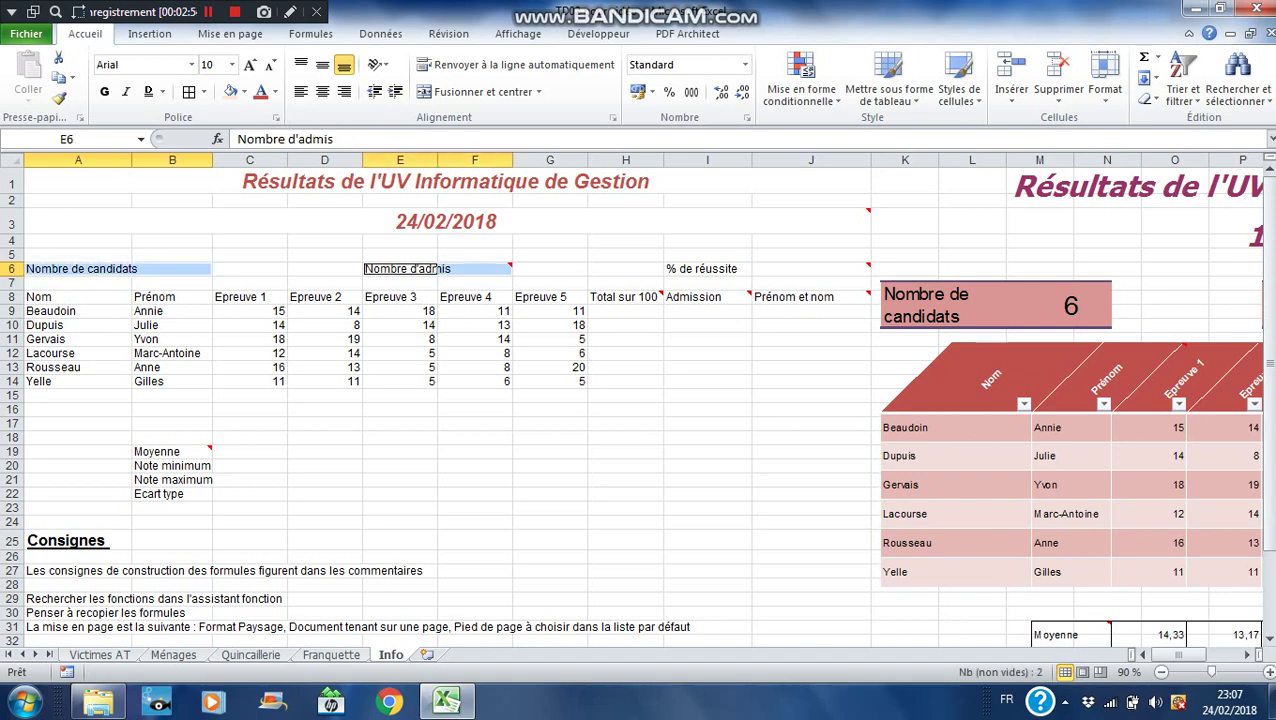
pyautogui.moveTo(707, 269); pyautogui.dragTo(811, 269)
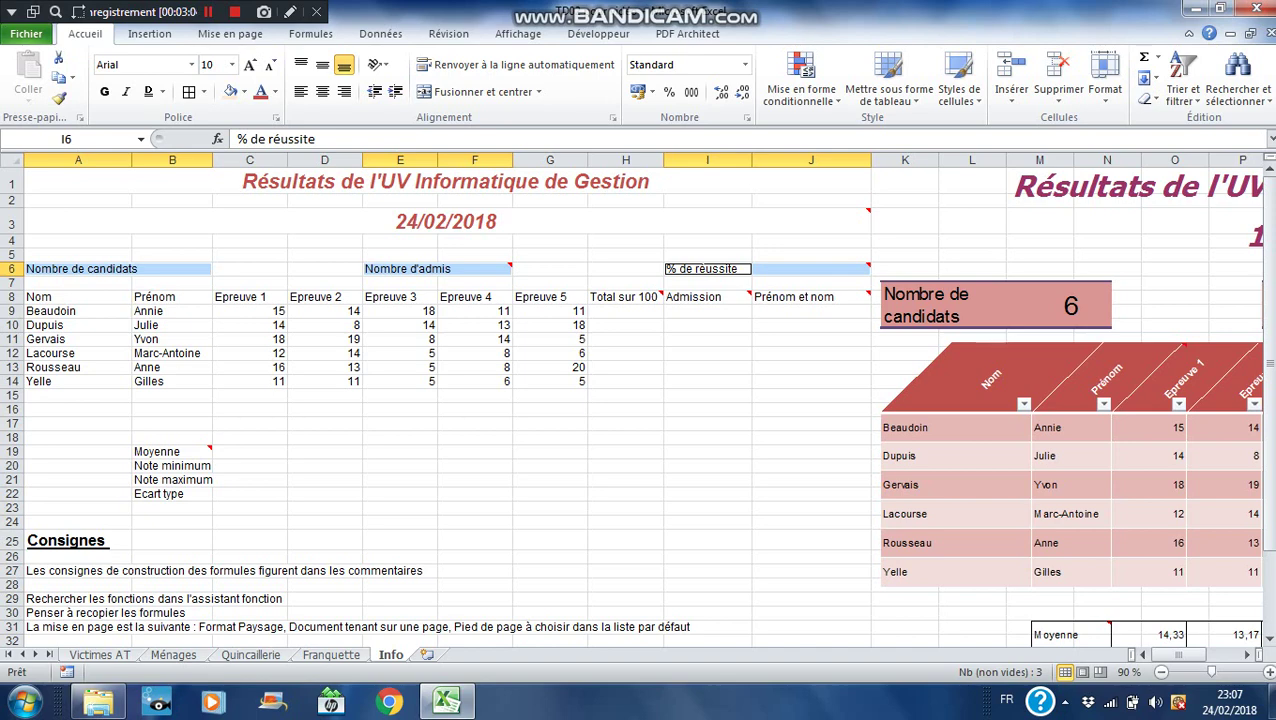
pyautogui.click(250, 64)
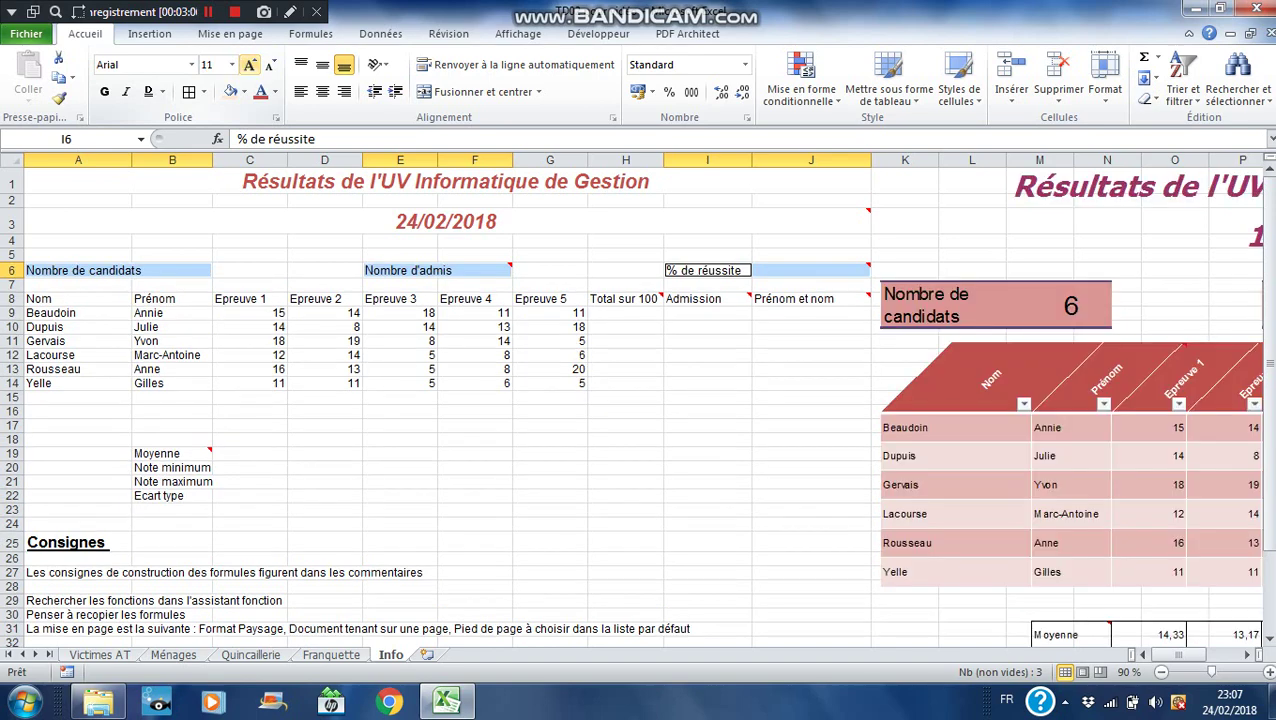
pyautogui.click(250, 64)
pyautogui.click(250, 64)
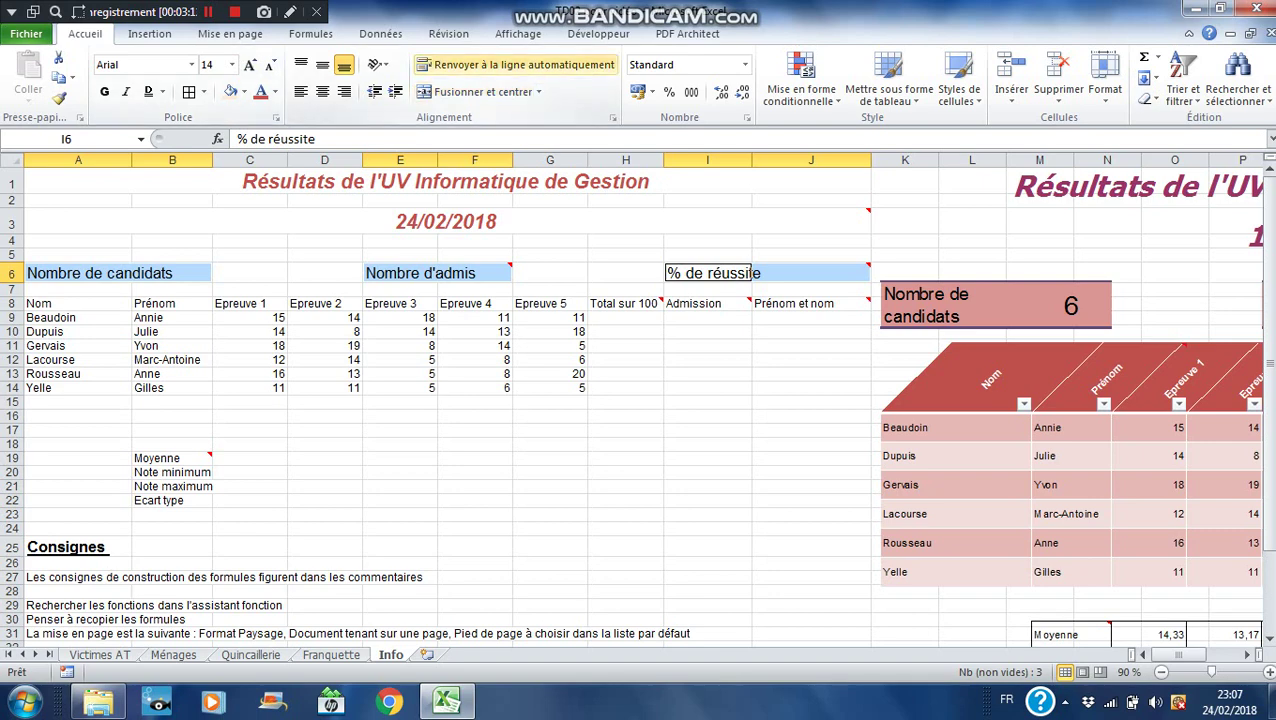
# Step: Wrap and vertically centre the text in A6:B6, E6:F6 and I6:J6, and fill these cells with light red
pyautogui.click(516, 64)
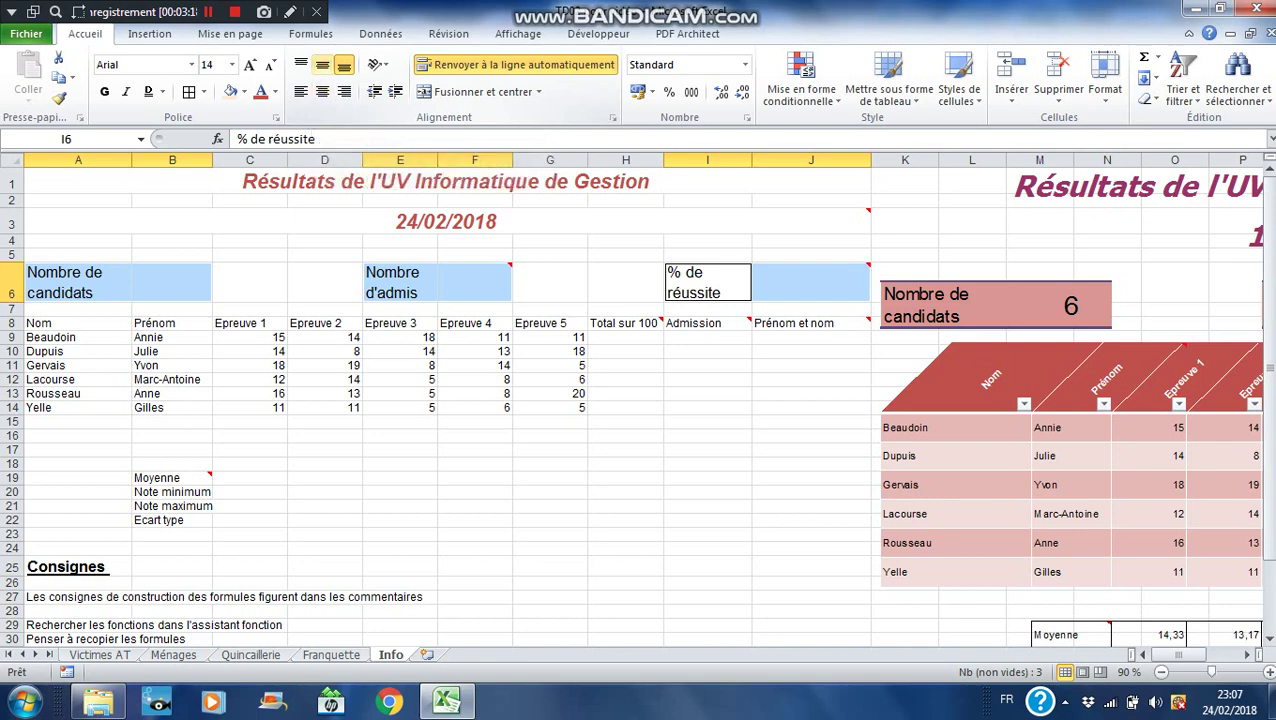
pyautogui.click(322, 64)
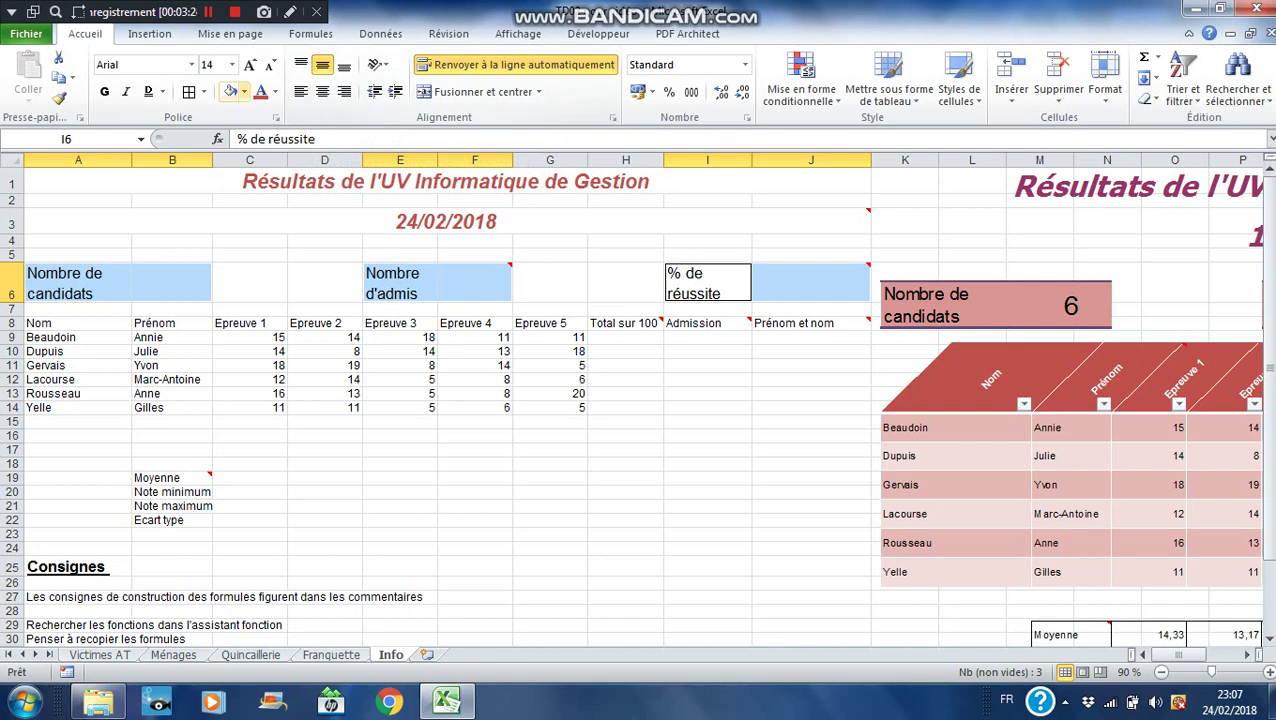
pyautogui.click(244, 91)
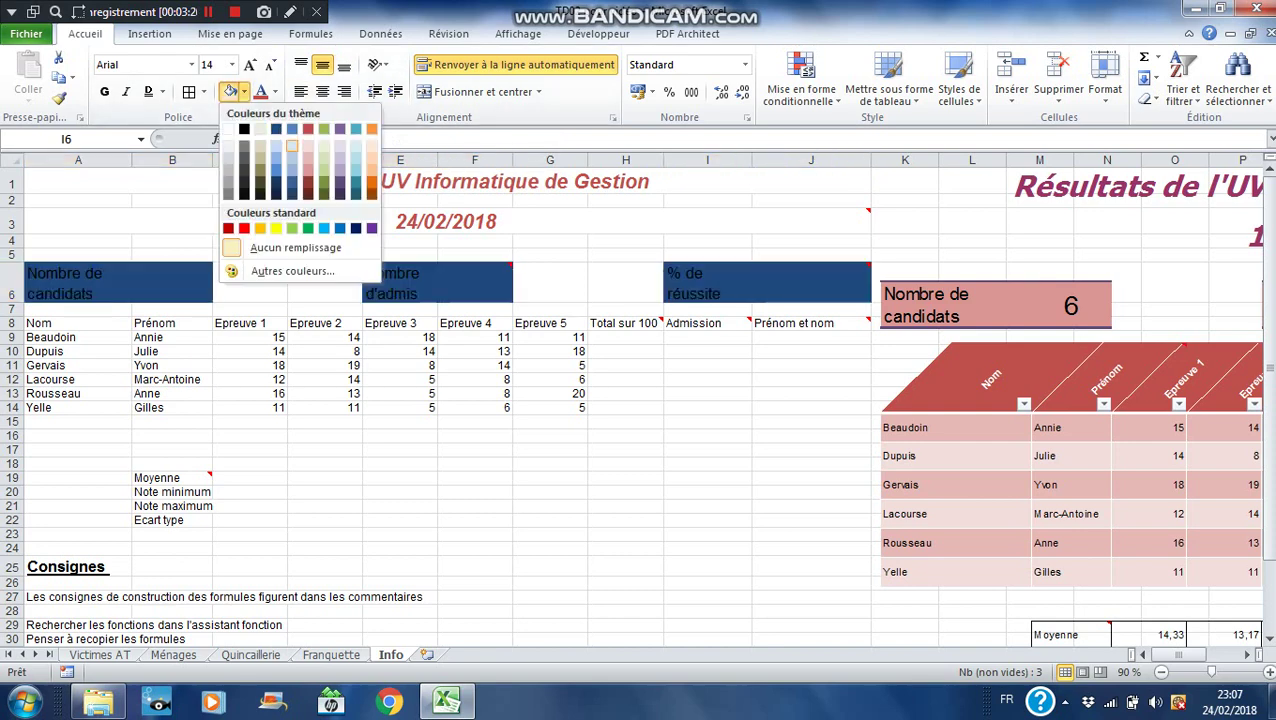
pyautogui.click(340, 157)
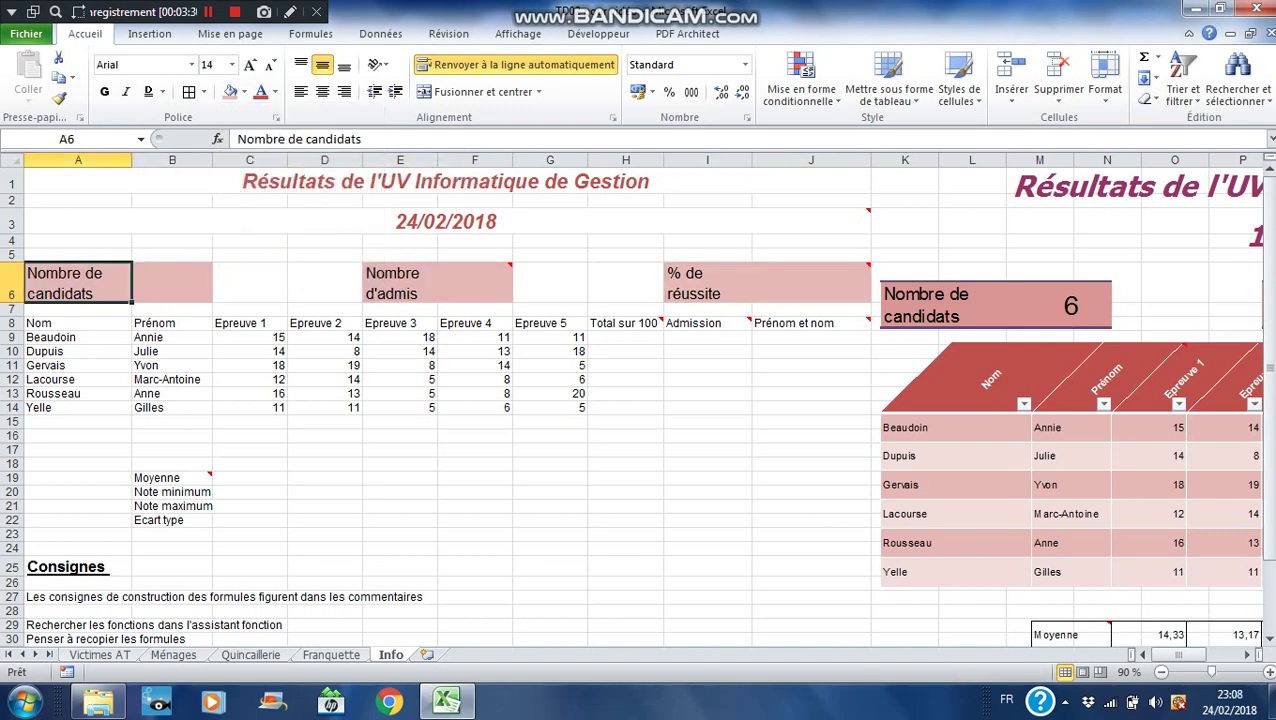
# Step: Give A6:B6 thick top and bottom borders in Rouge, Accentuation2, plus sombre 50 %
pyautogui.hotkey('shift', 'Right')
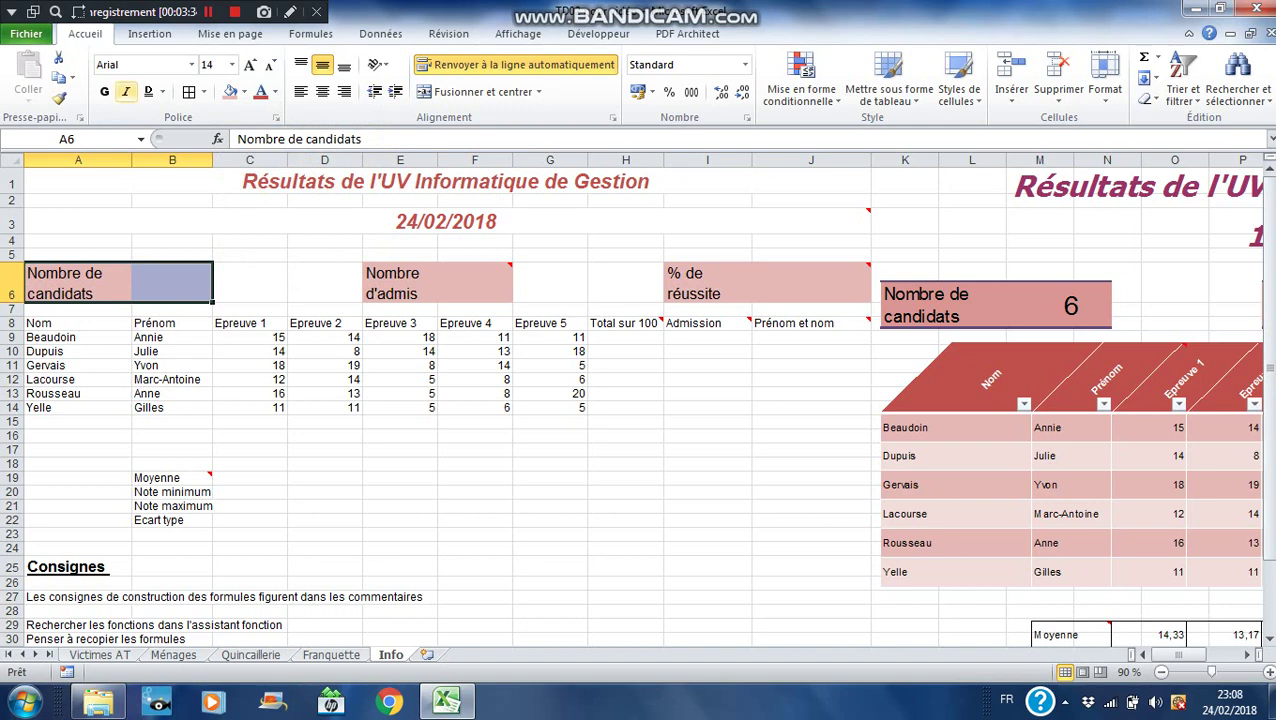
pyautogui.click(203, 92)
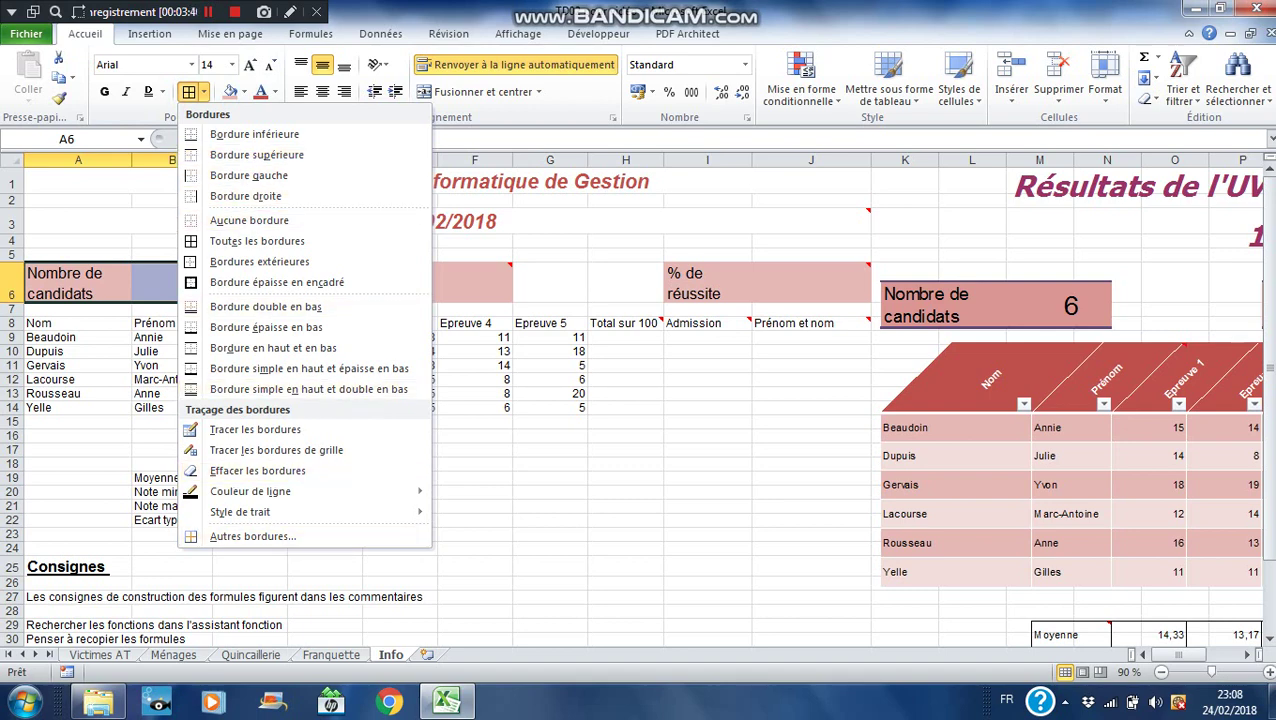
pyautogui.click(253, 537)
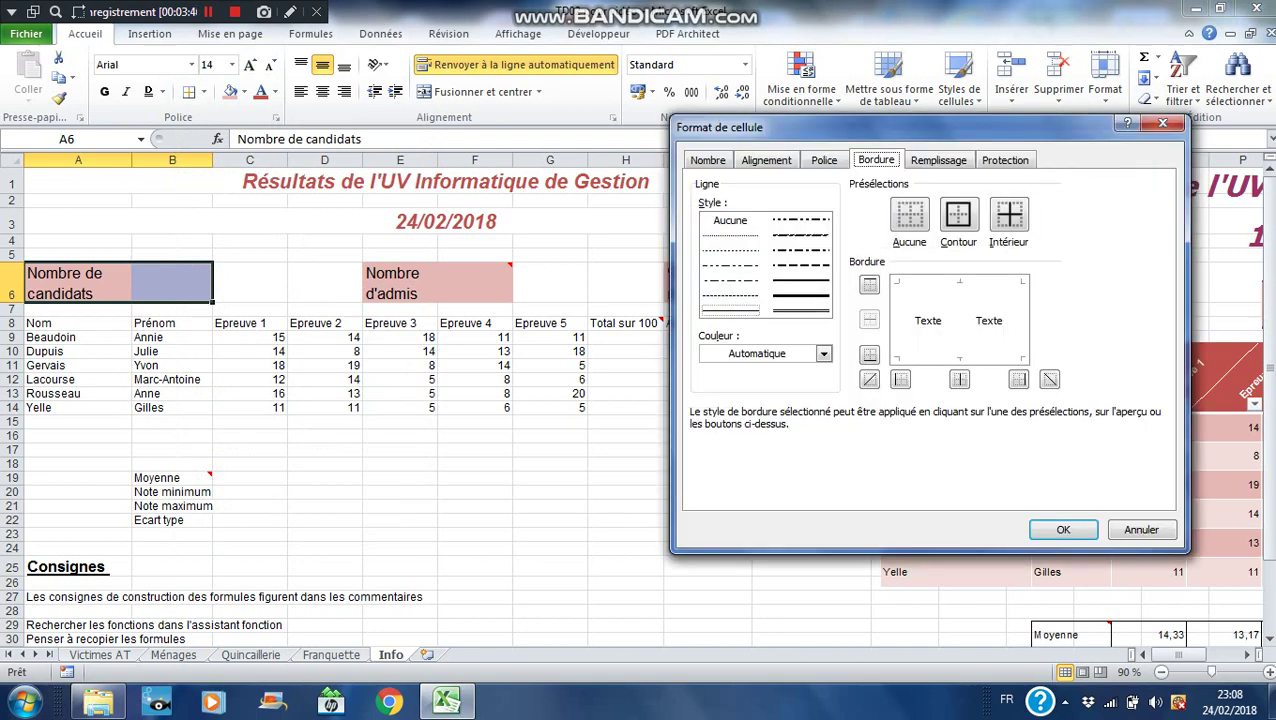
pyautogui.click(823, 353)
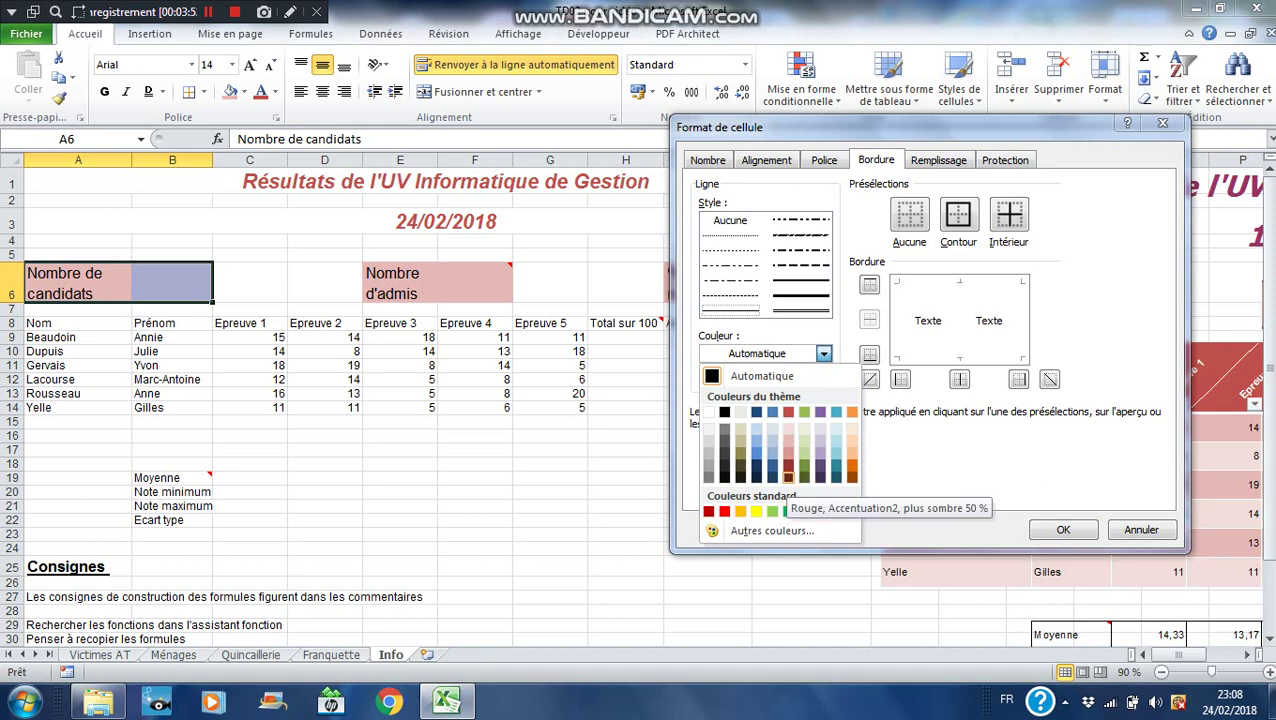
pyautogui.click(788, 476)
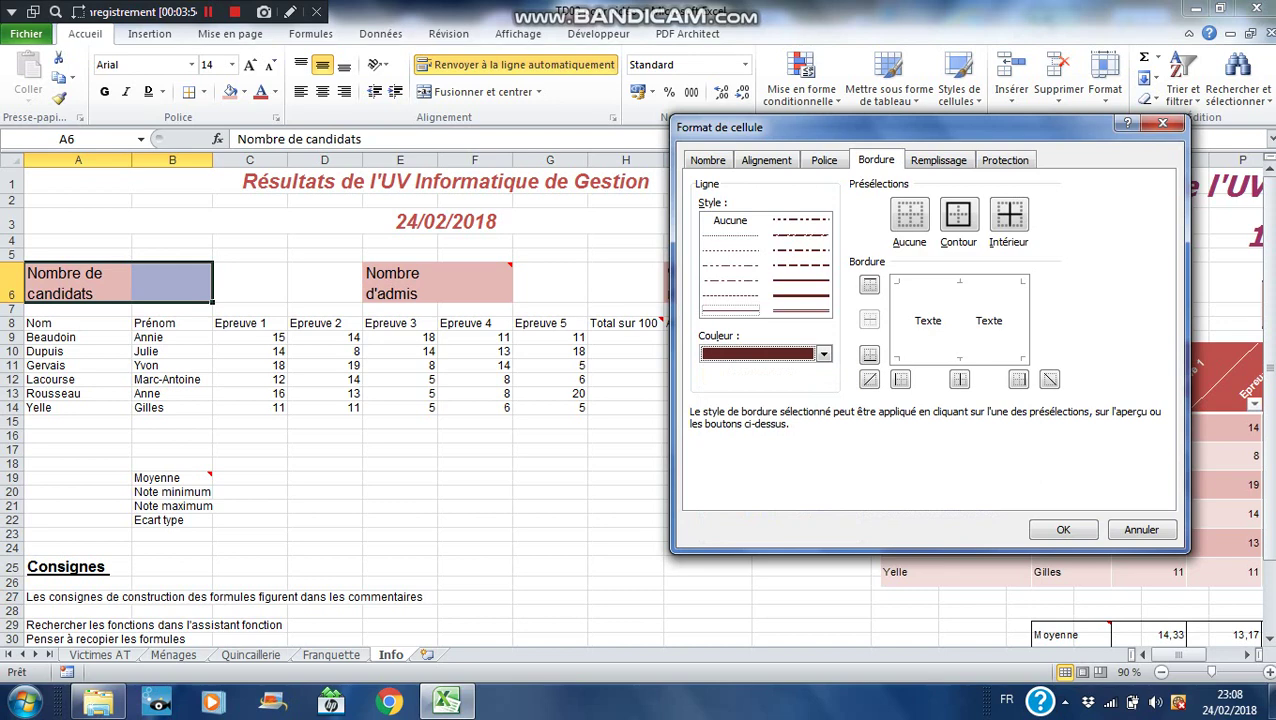
pyautogui.click(801, 281)
pyautogui.click(869, 285)
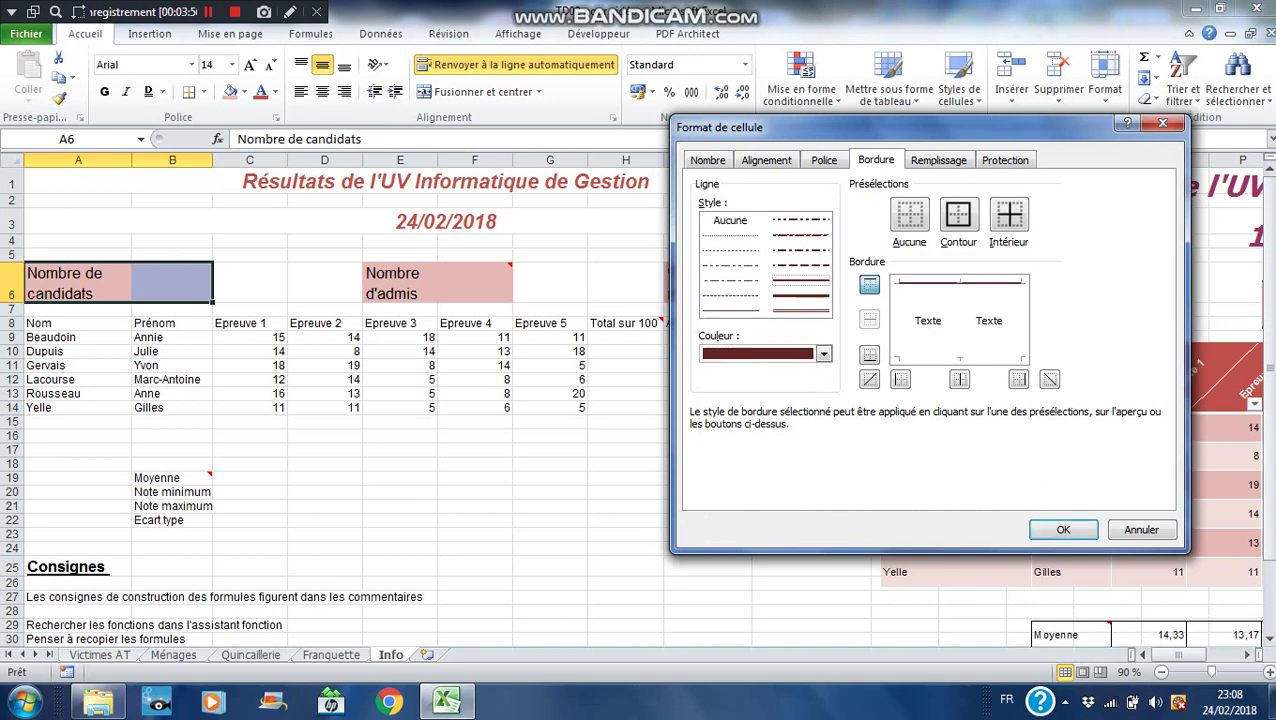
pyautogui.click(869, 354)
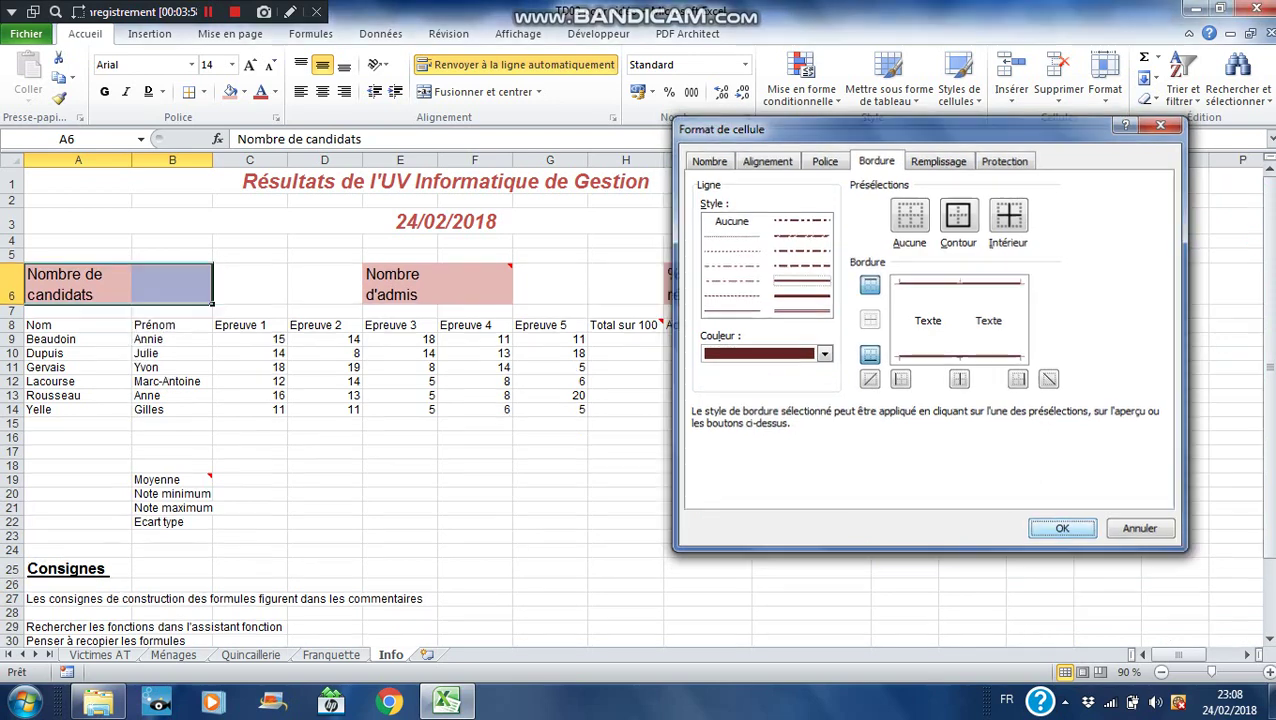
pyautogui.click(1062, 528)
pyautogui.click(400, 480)
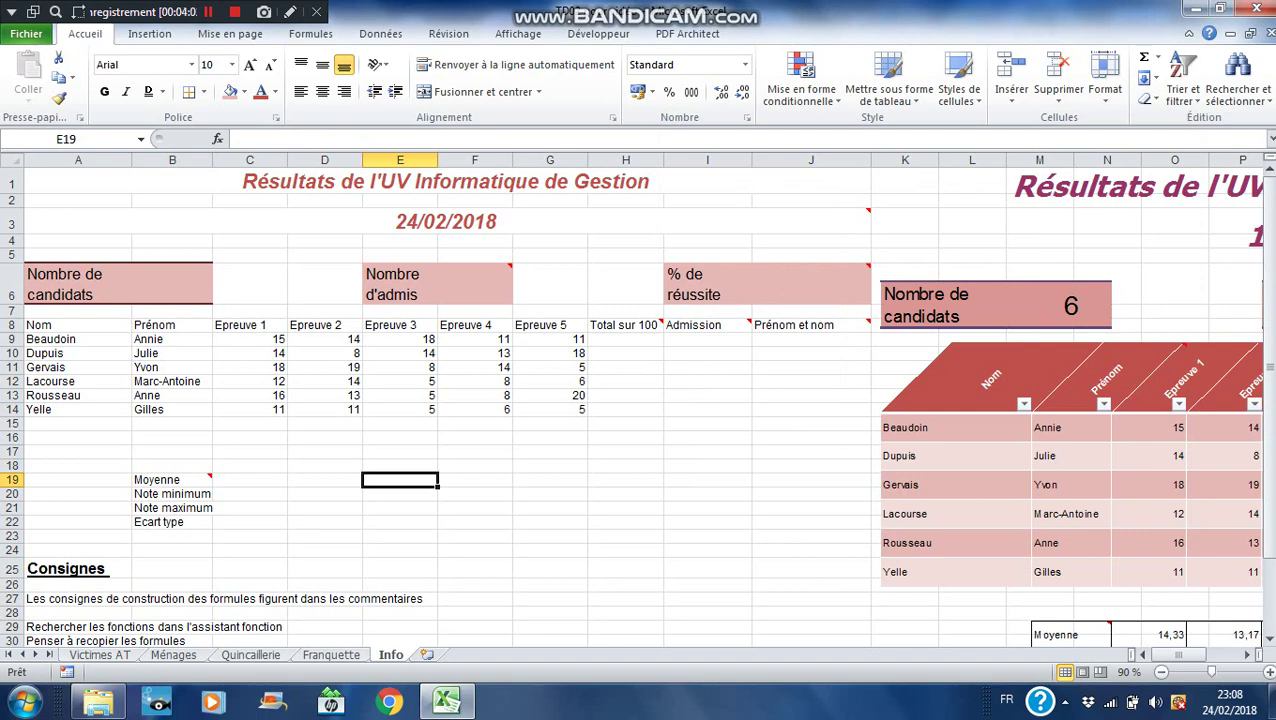
pyautogui.moveTo(70, 285); pyautogui.dragTo(170, 285)
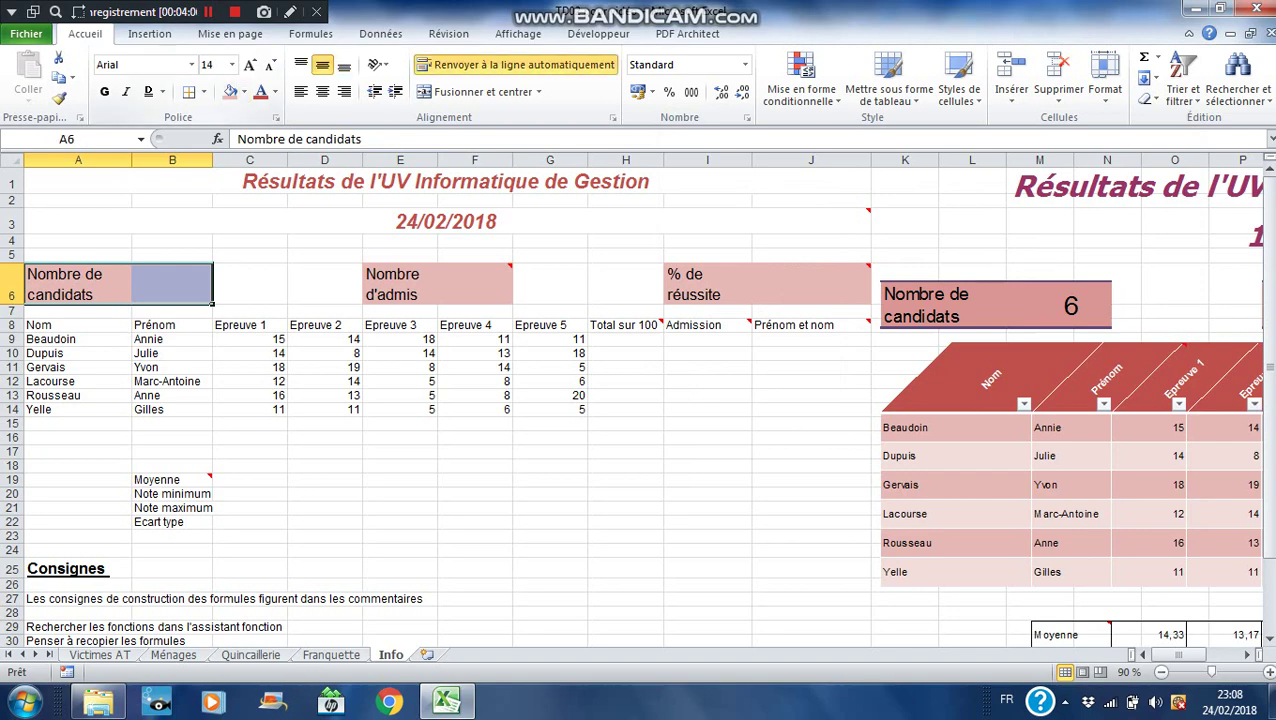
pyautogui.moveTo(400, 285); pyautogui.dragTo(475, 285)
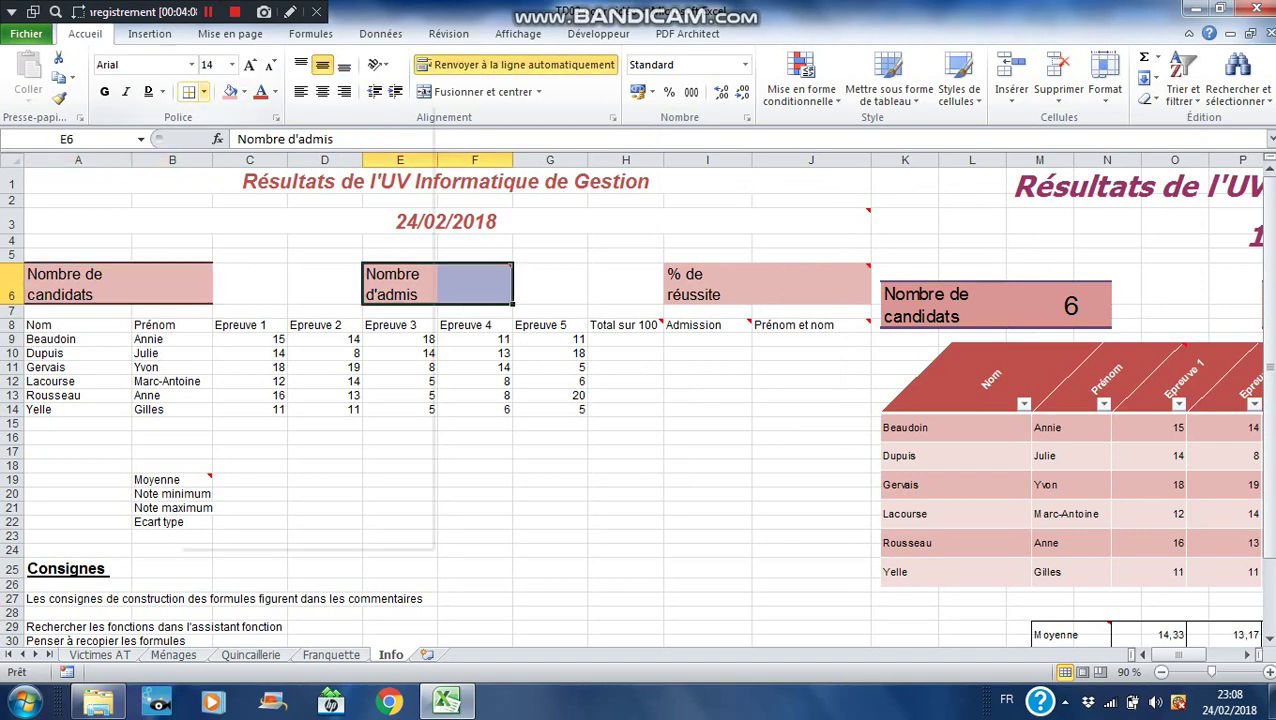
pyautogui.click(203, 91)
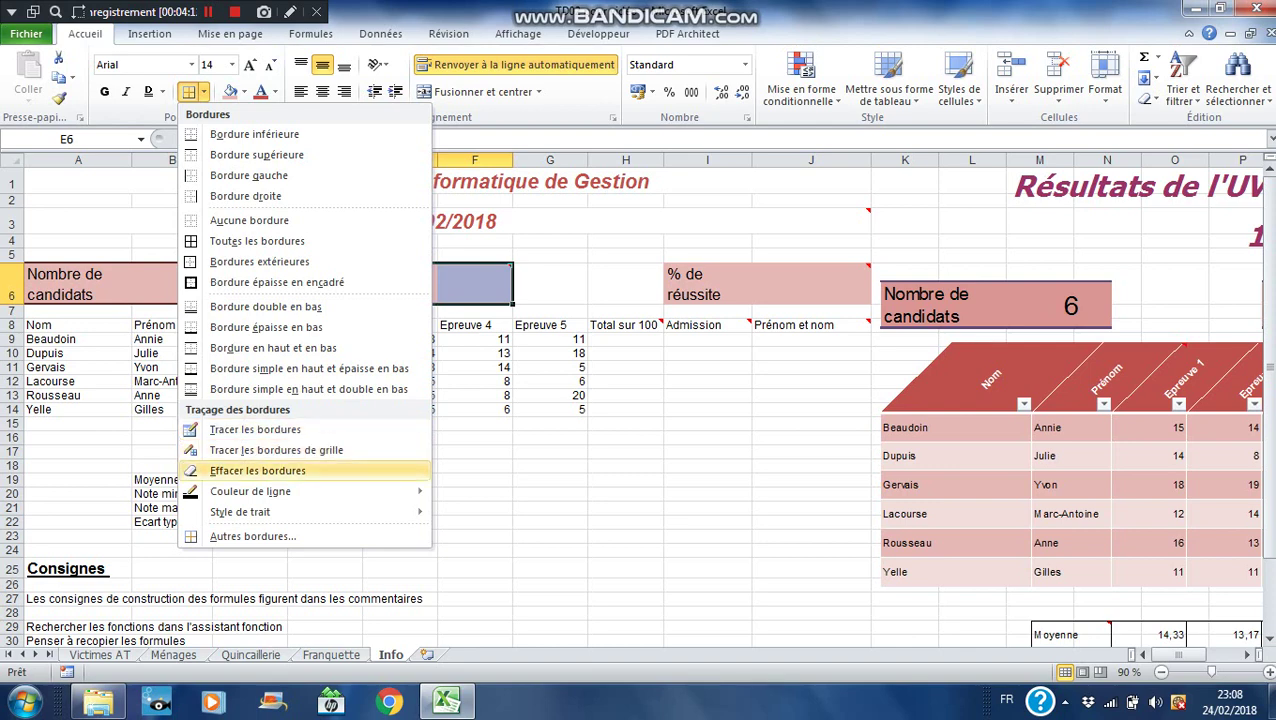
pyautogui.moveTo(250, 491)
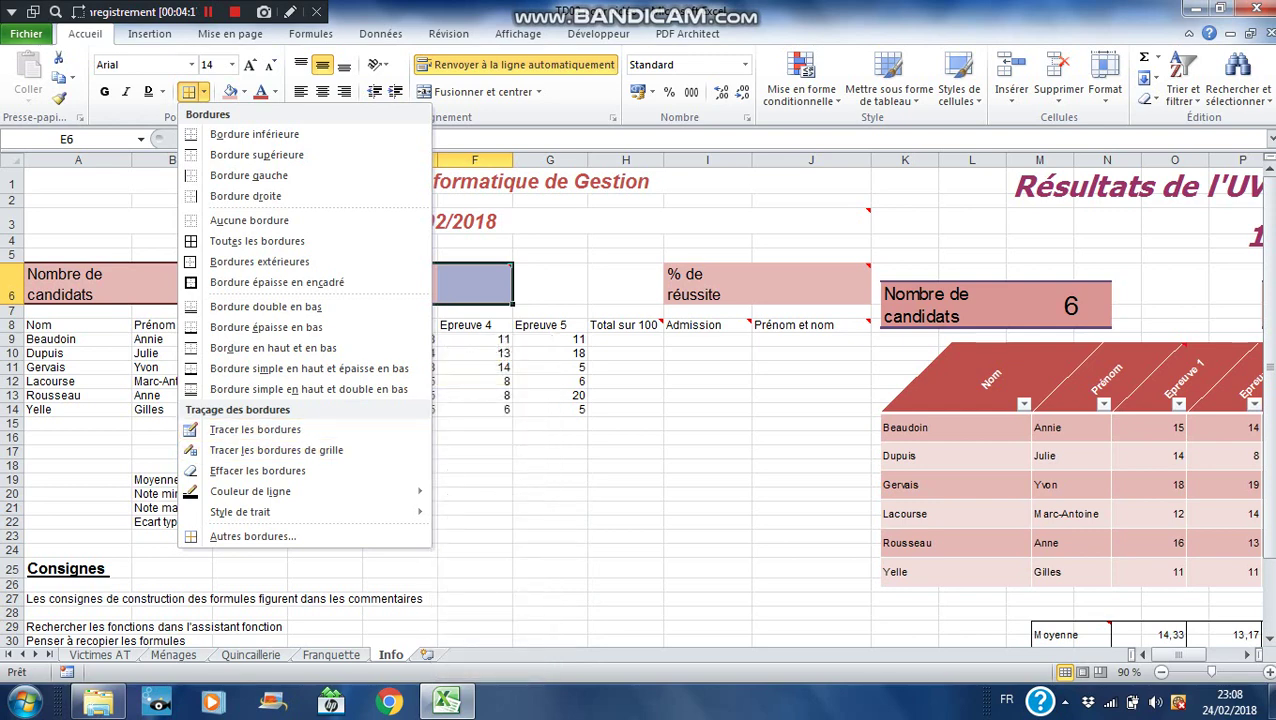
pyautogui.click(80, 285)
# Step: Copy the formatting of A6:B6, including its borders, onto E6:F6 and I6:J6 with the format painter
pyautogui.moveTo(80, 285); pyautogui.dragTo(170, 285)
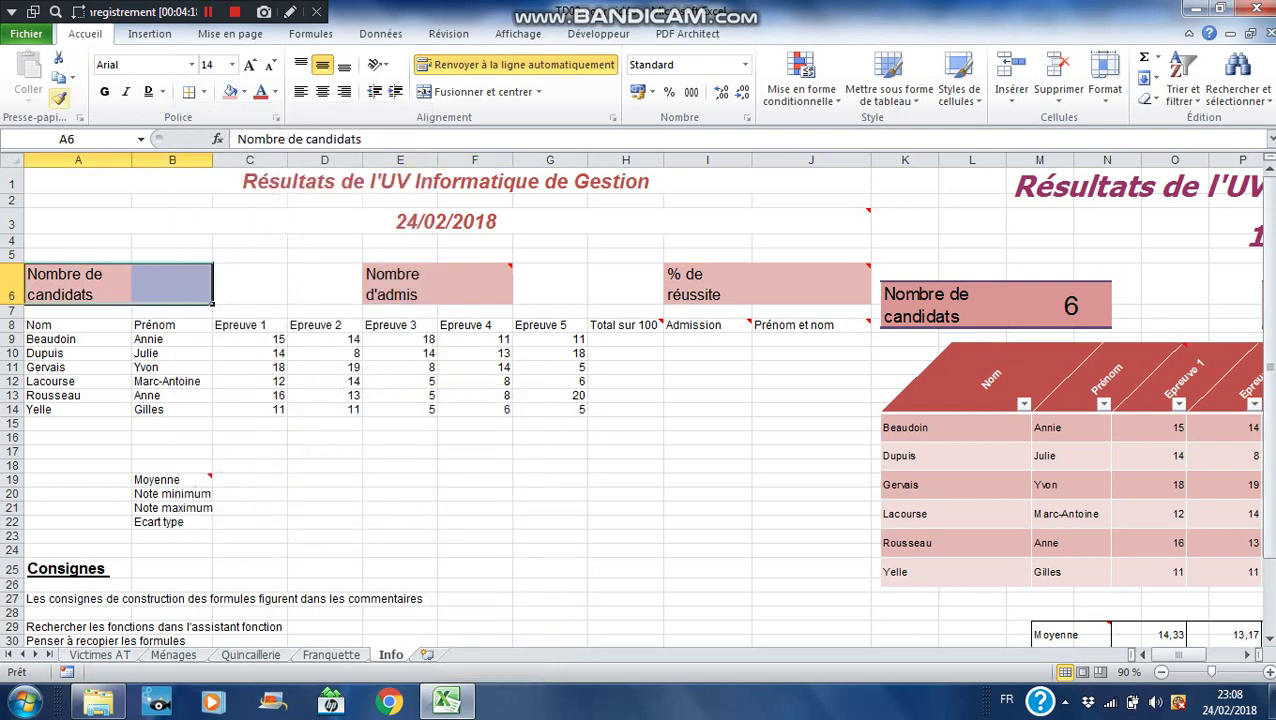
pyautogui.doubleClick(58, 97)
pyautogui.moveTo(395, 285); pyautogui.dragTo(475, 285)
pyautogui.click(59, 98)
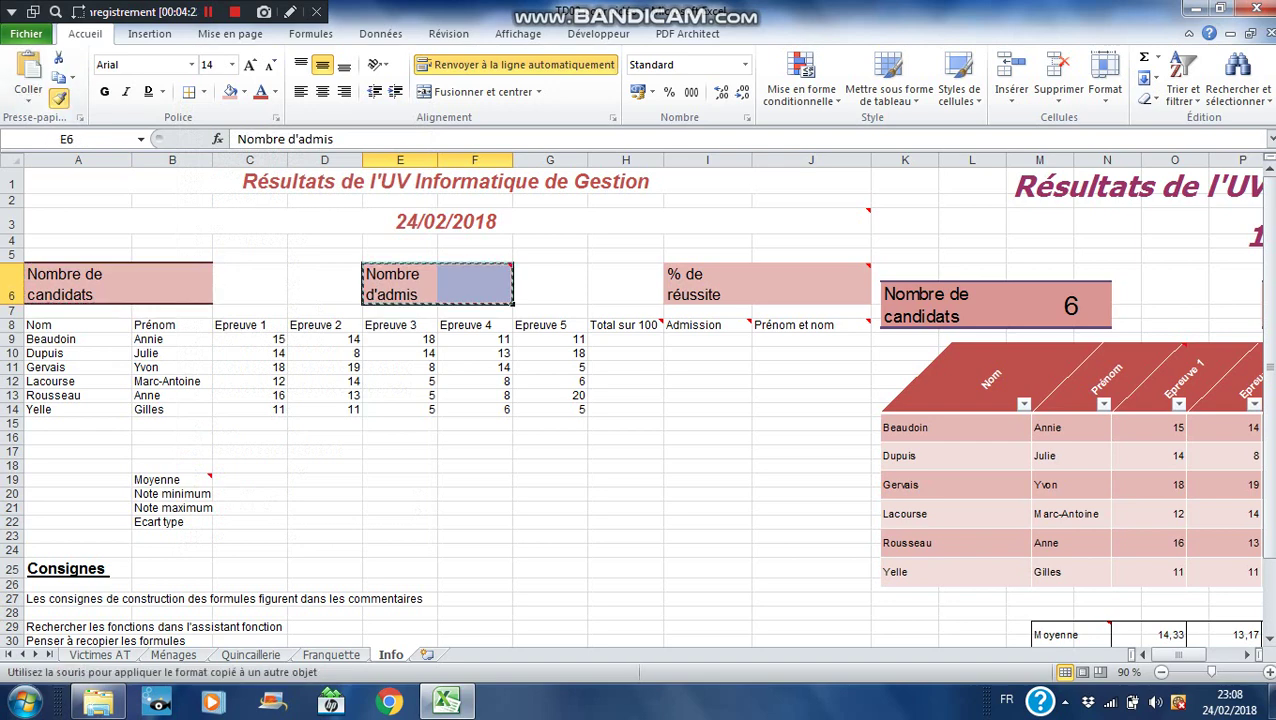
pyautogui.moveTo(700, 285); pyautogui.dragTo(800, 285)
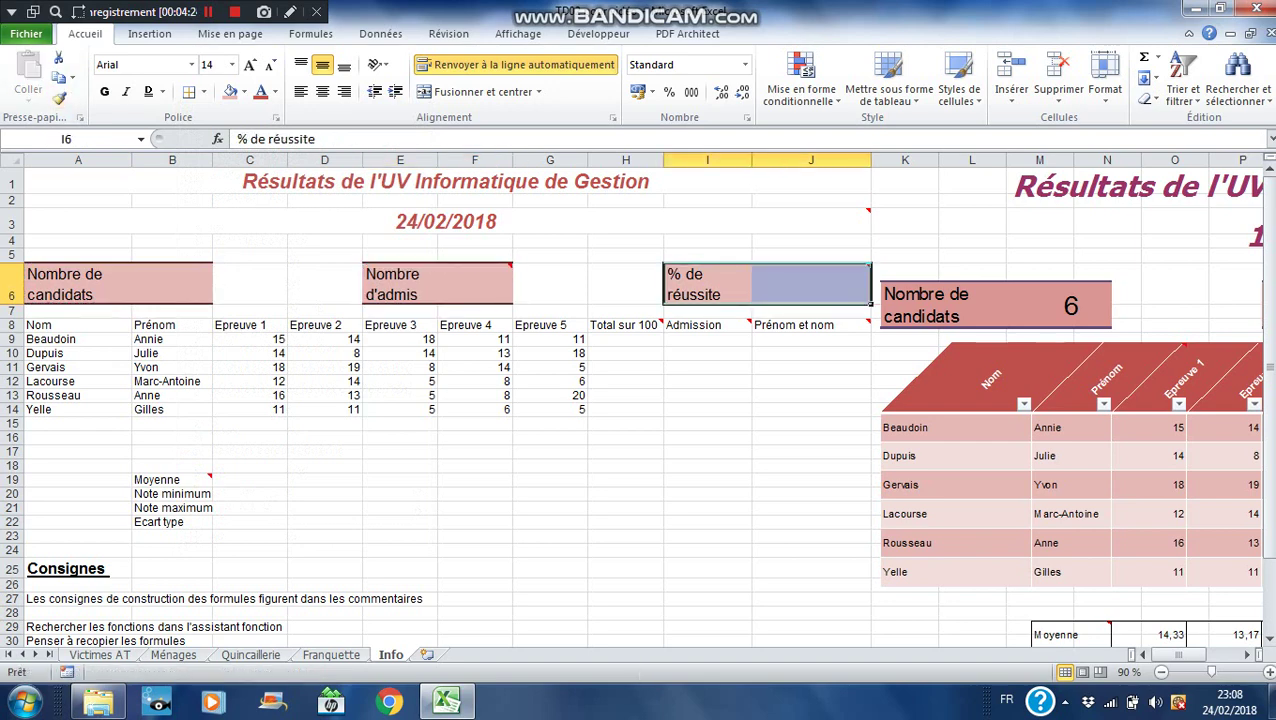
pyautogui.moveTo(513, 262)
pyautogui.click(475, 285)
pyautogui.click(172, 285)
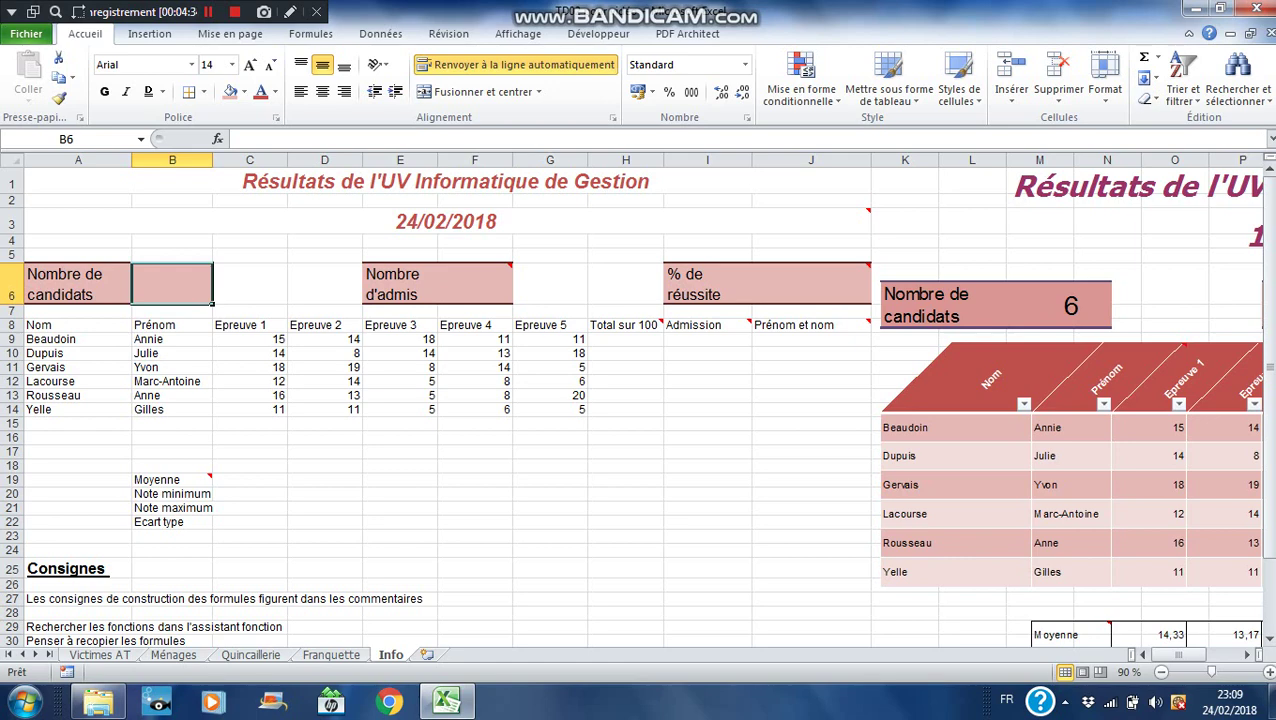
# Step: Format the results range A8:J14 as a table with headers, using the red banded Moyen style with coloured rows
pyautogui.click(78, 339)
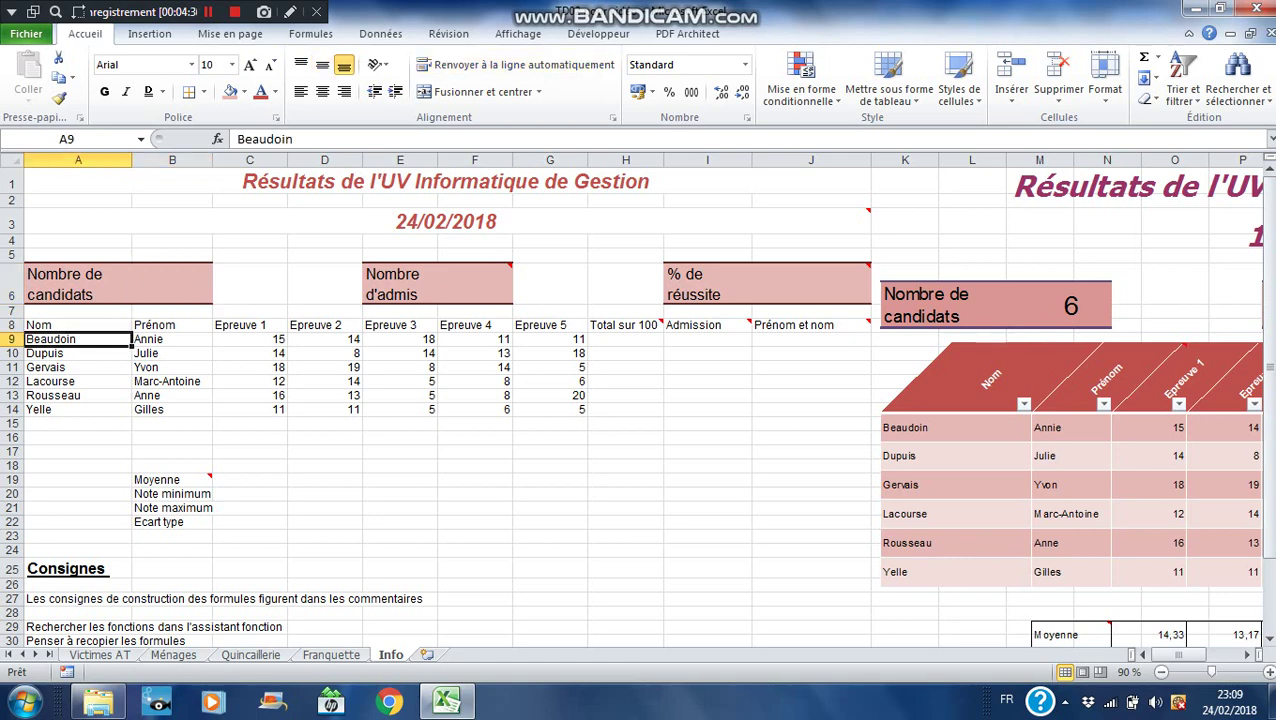
pyautogui.click(888, 85)
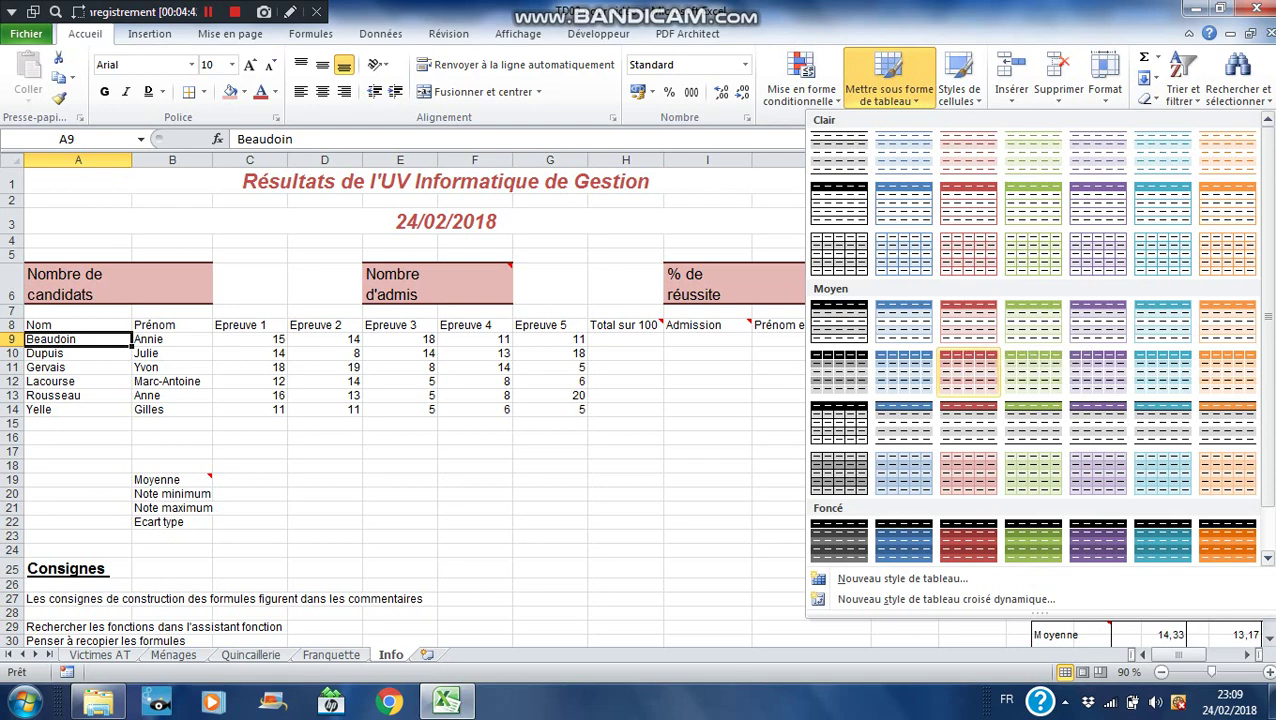
pyautogui.click(968, 372)
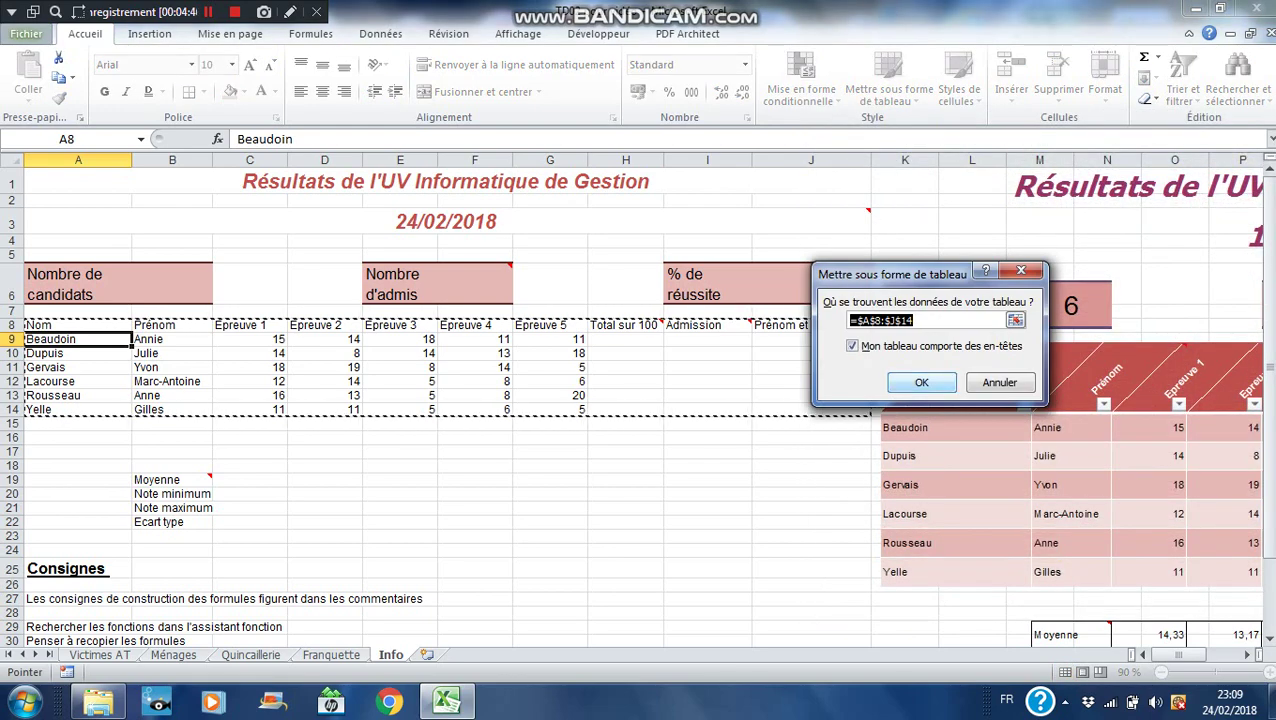
pyautogui.click(921, 382)
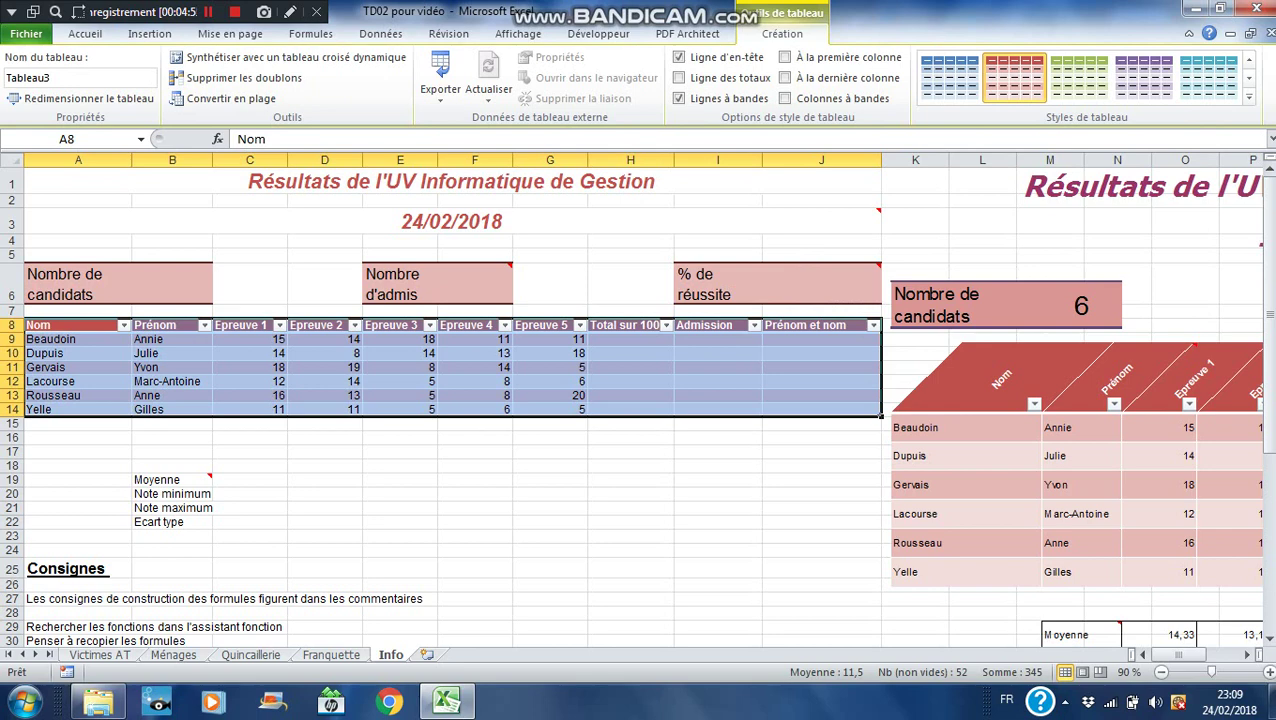
# Step: Apply all borders to the statistics block B19:G22 and widen column B to fit its labels
pyautogui.moveTo(172, 480)
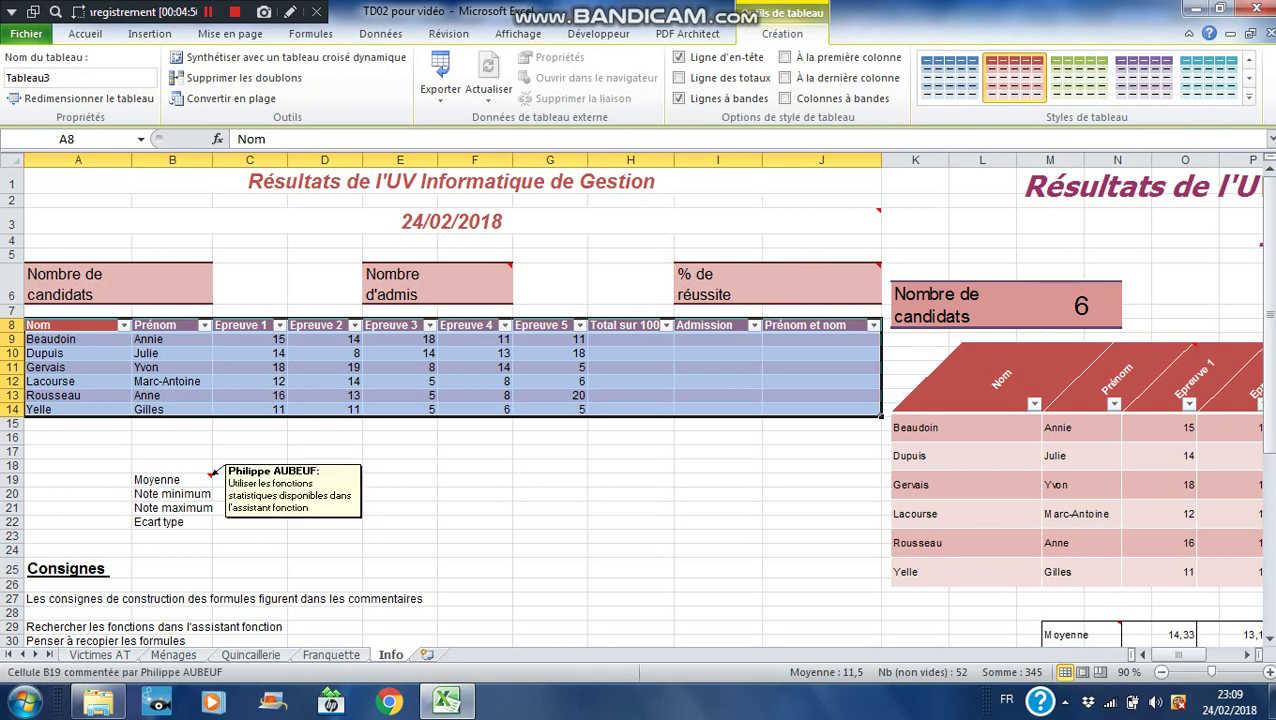
pyautogui.moveTo(172, 480); pyautogui.dragTo(550, 522)
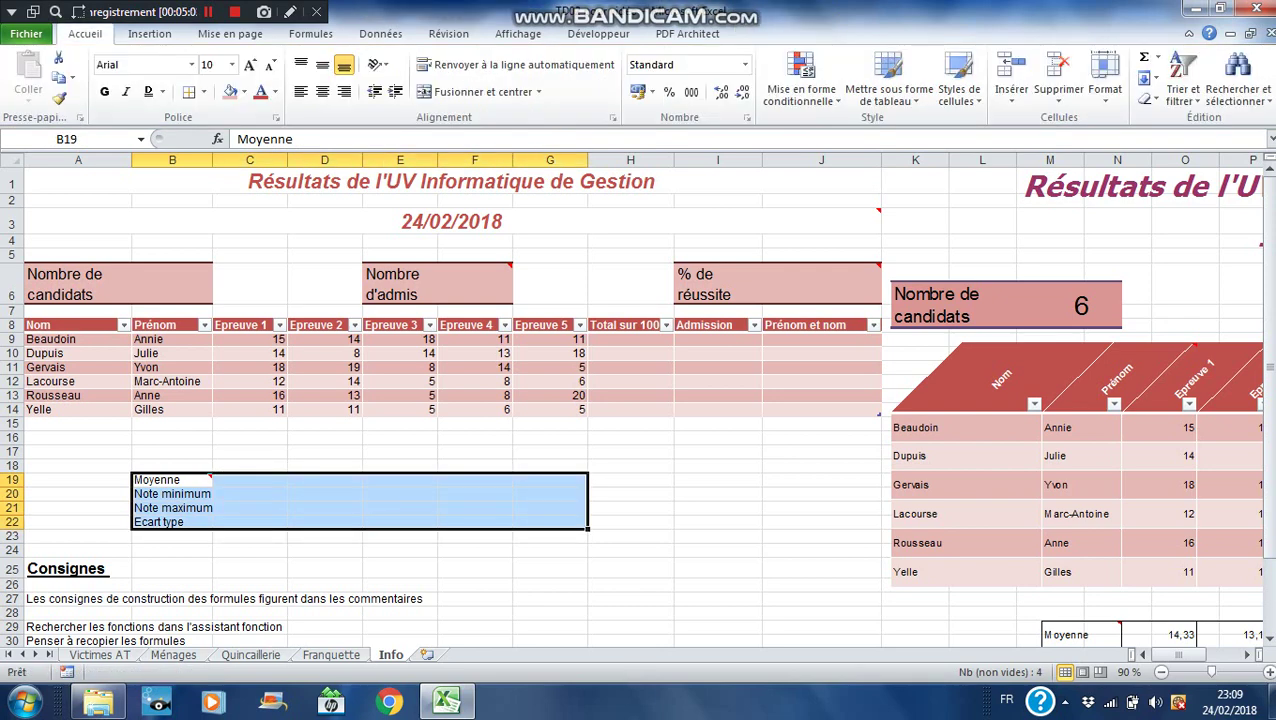
pyautogui.click(203, 91)
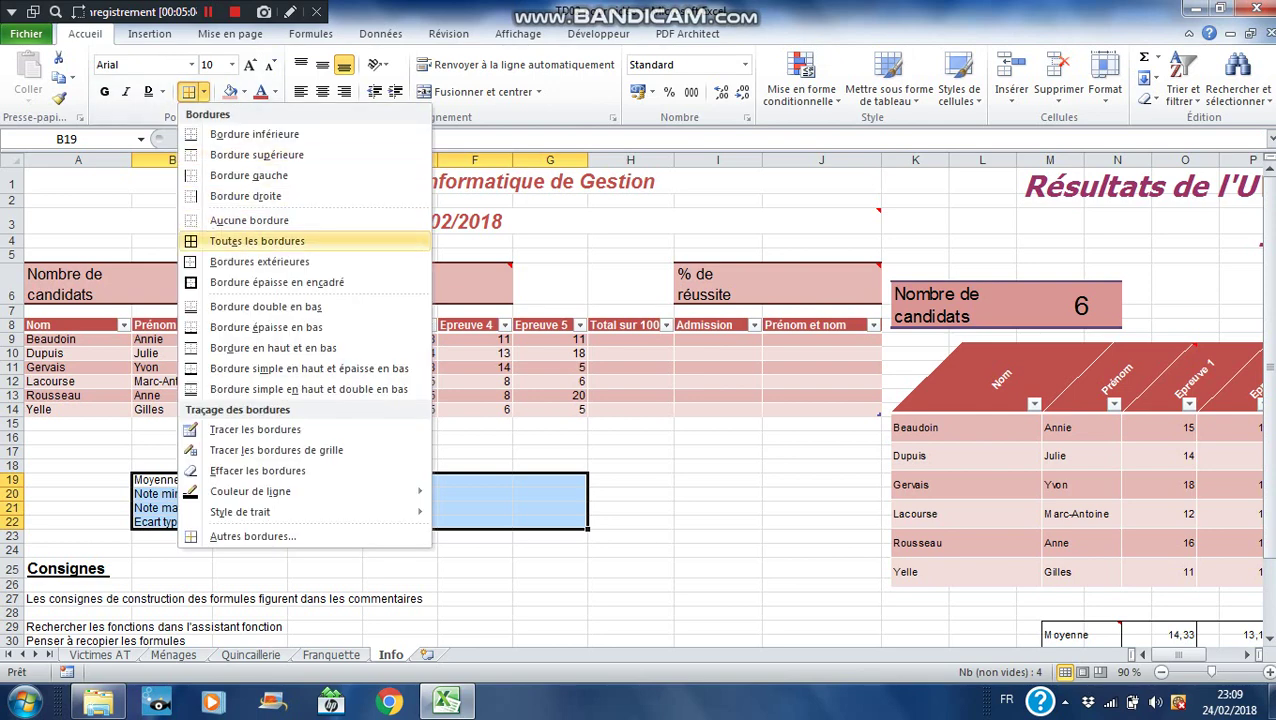
pyautogui.click(257, 241)
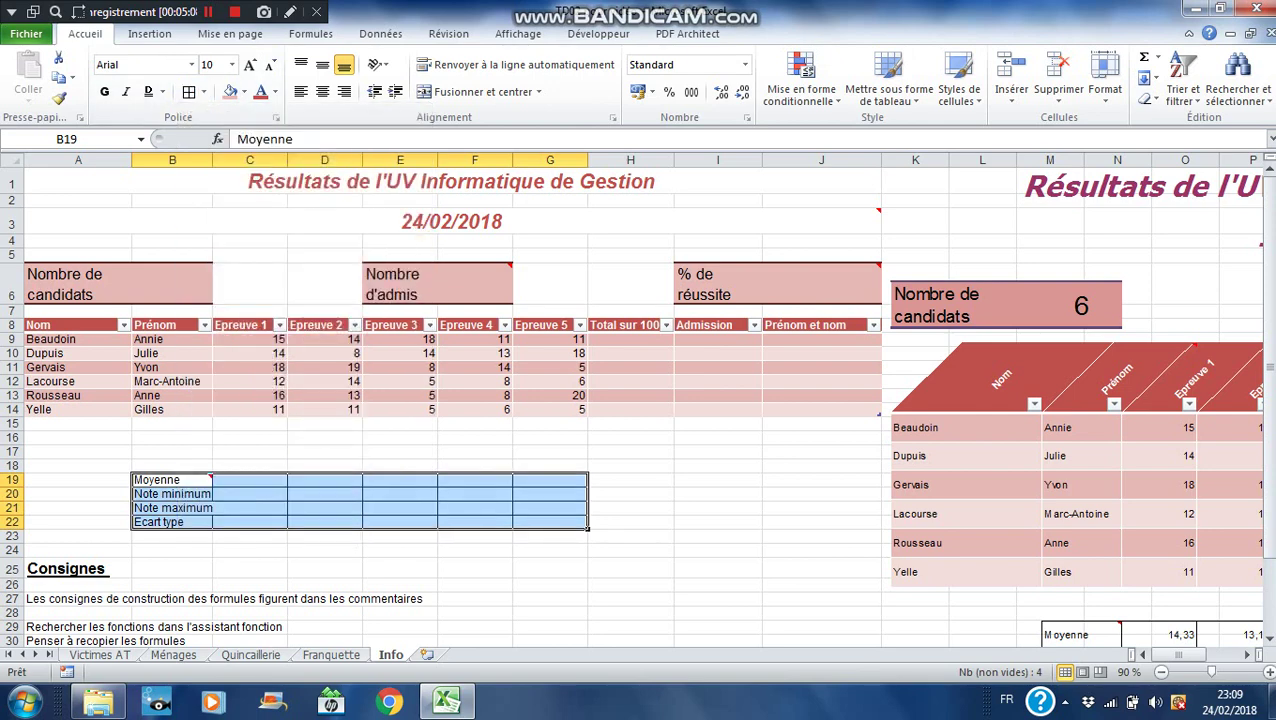
pyautogui.moveTo(212, 160); pyautogui.dragTo(229, 160)
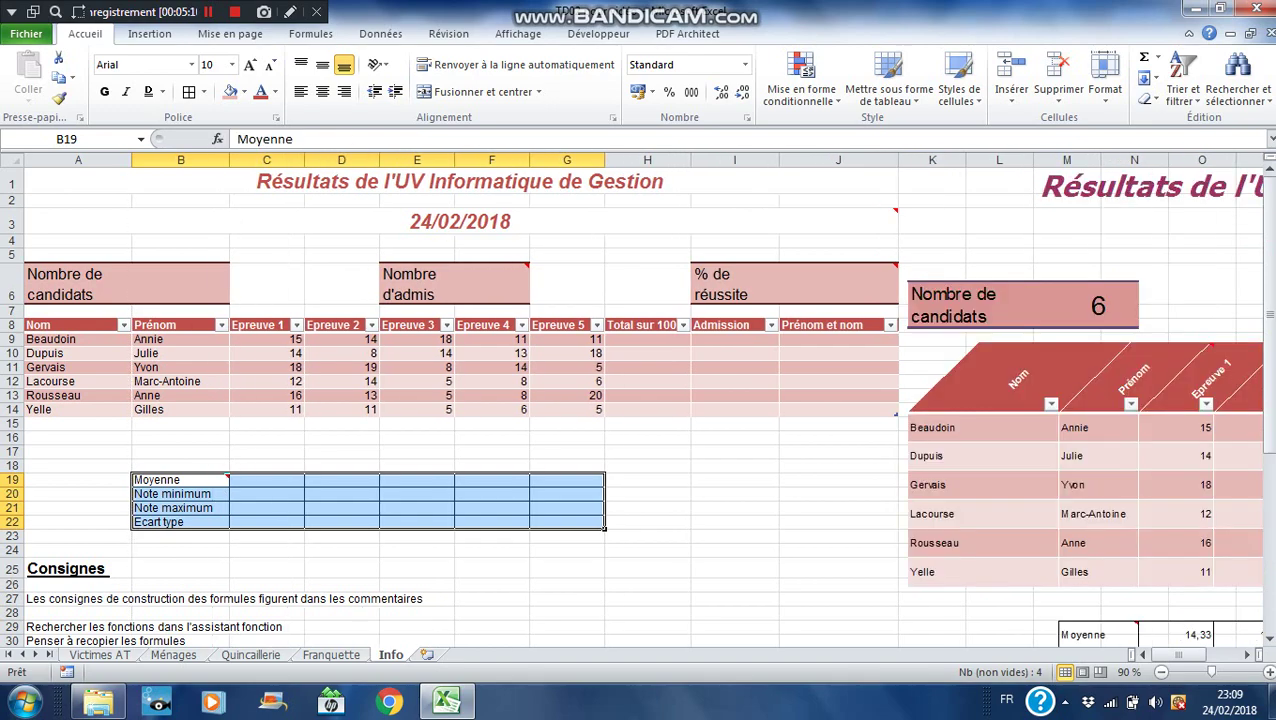
pyautogui.moveTo(1178, 654)
pyautogui.mouseDown()
pyautogui.moveTo(1210, 654)
pyautogui.moveTo(1178, 654)
pyautogui.mouseUp()
# Step: Calculate the average of the table's Epreuve 1 column in C19 with the MOYENNE function
pyautogui.moveTo(266, 480); pyautogui.dragTo(266, 522)
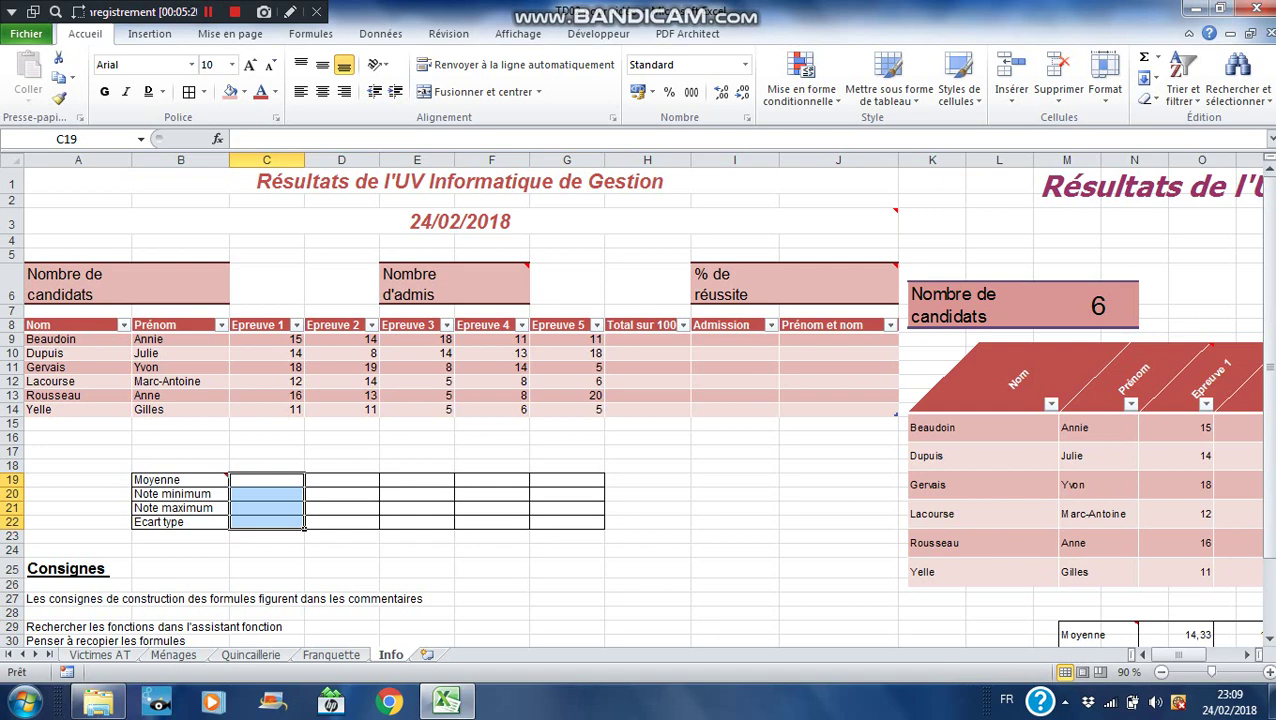
pyautogui.click(266, 480)
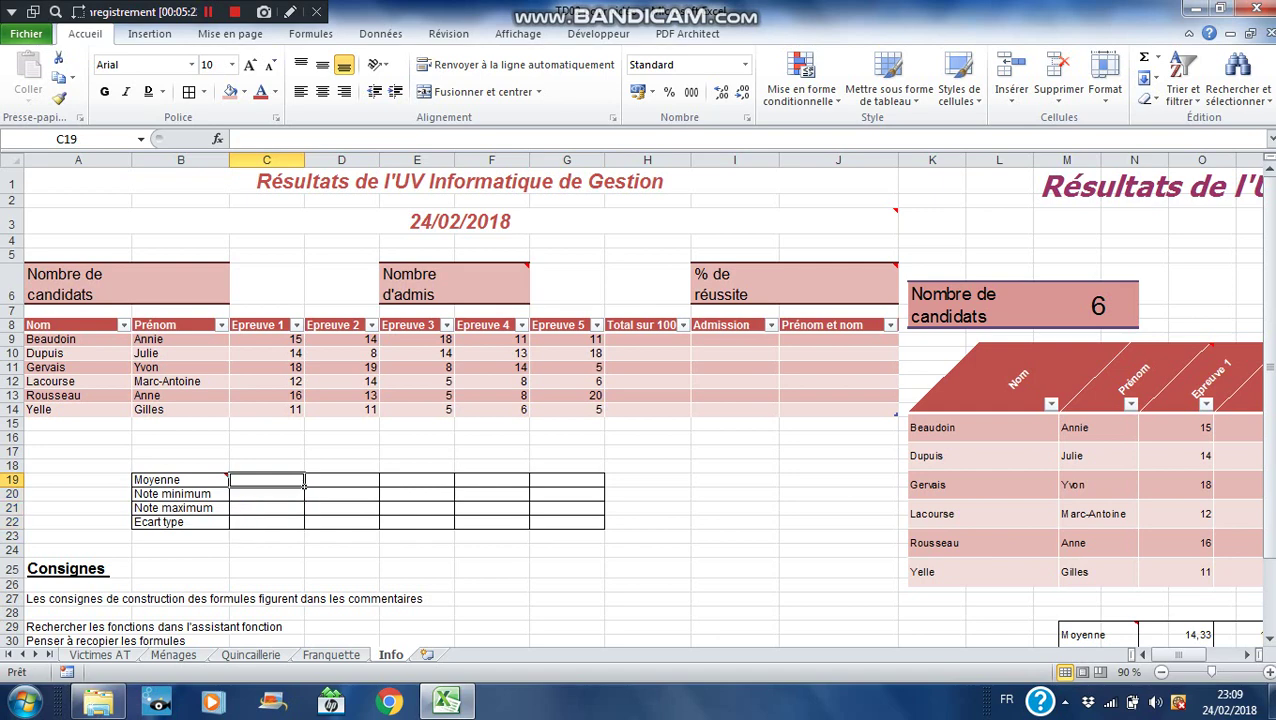
pyautogui.write('=mo')
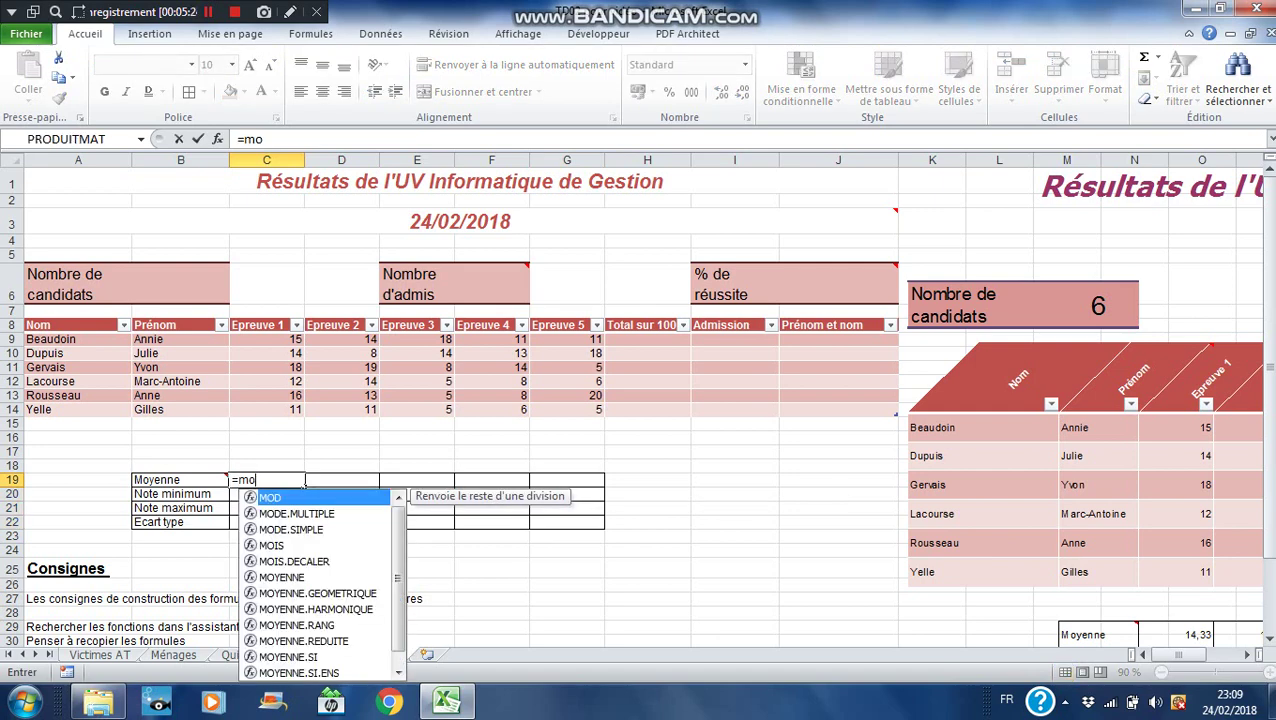
pyautogui.write('y')
pyautogui.press('Tab')
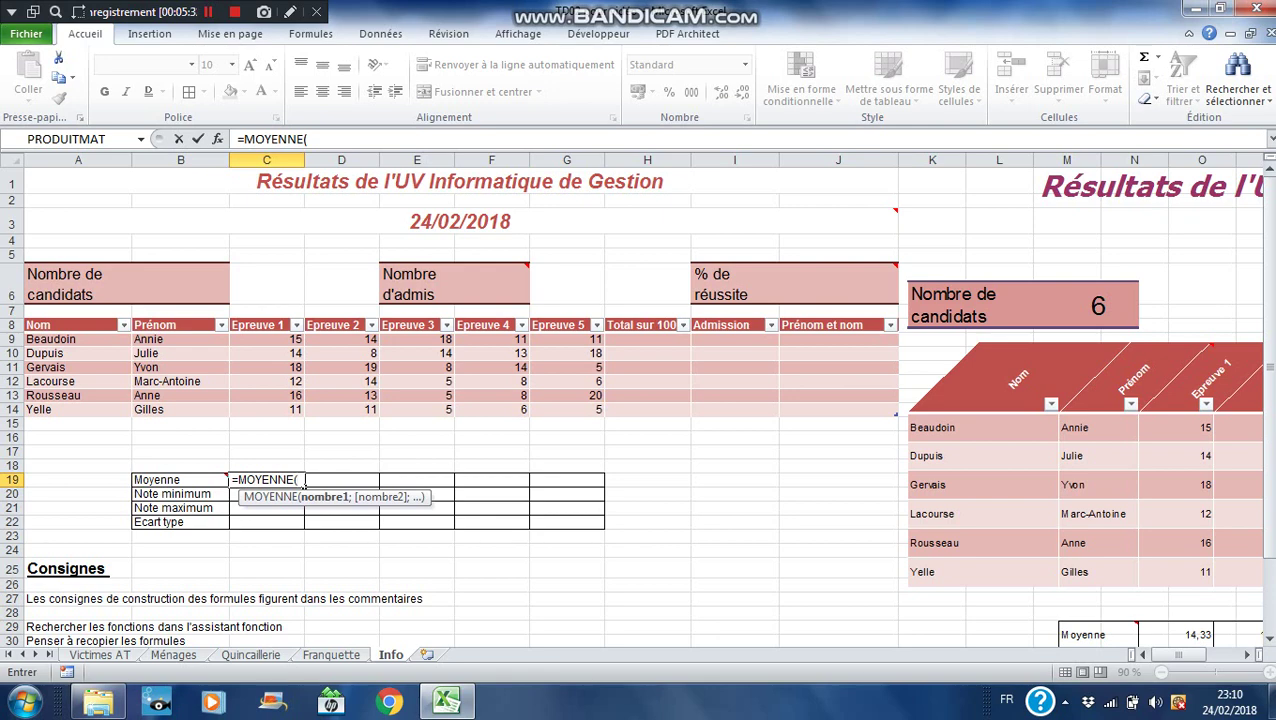
pyautogui.click(267, 320)
pyautogui.press('Return')
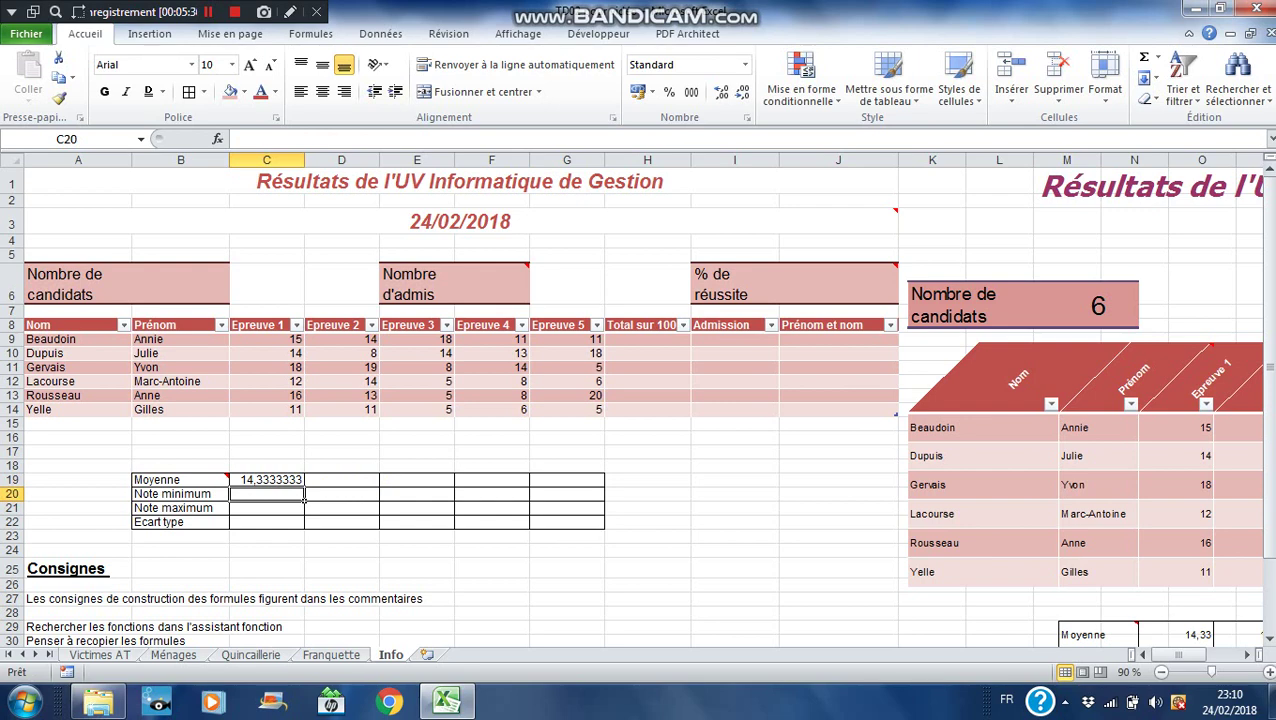
# Step: Calculate the Epreuve 1 minimum in C20 with MIN and its maximum in C21 with MAX
pyautogui.write('=min(')
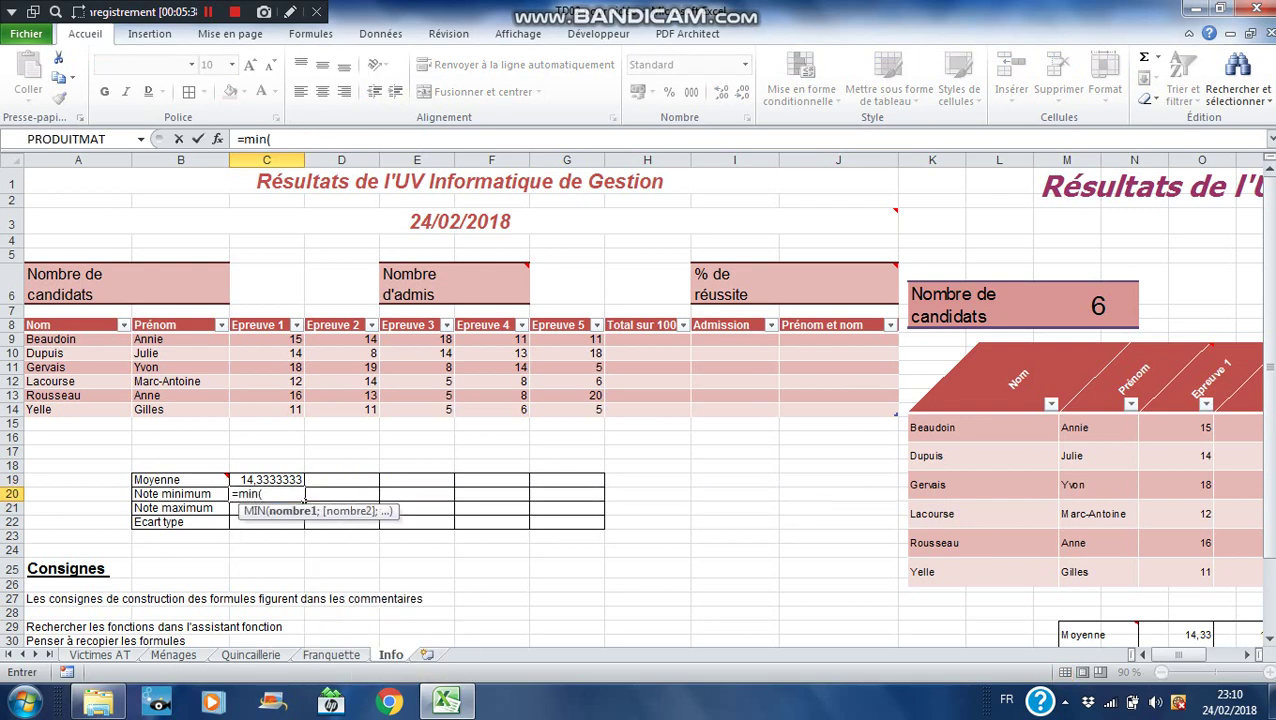
pyautogui.click(262, 321)
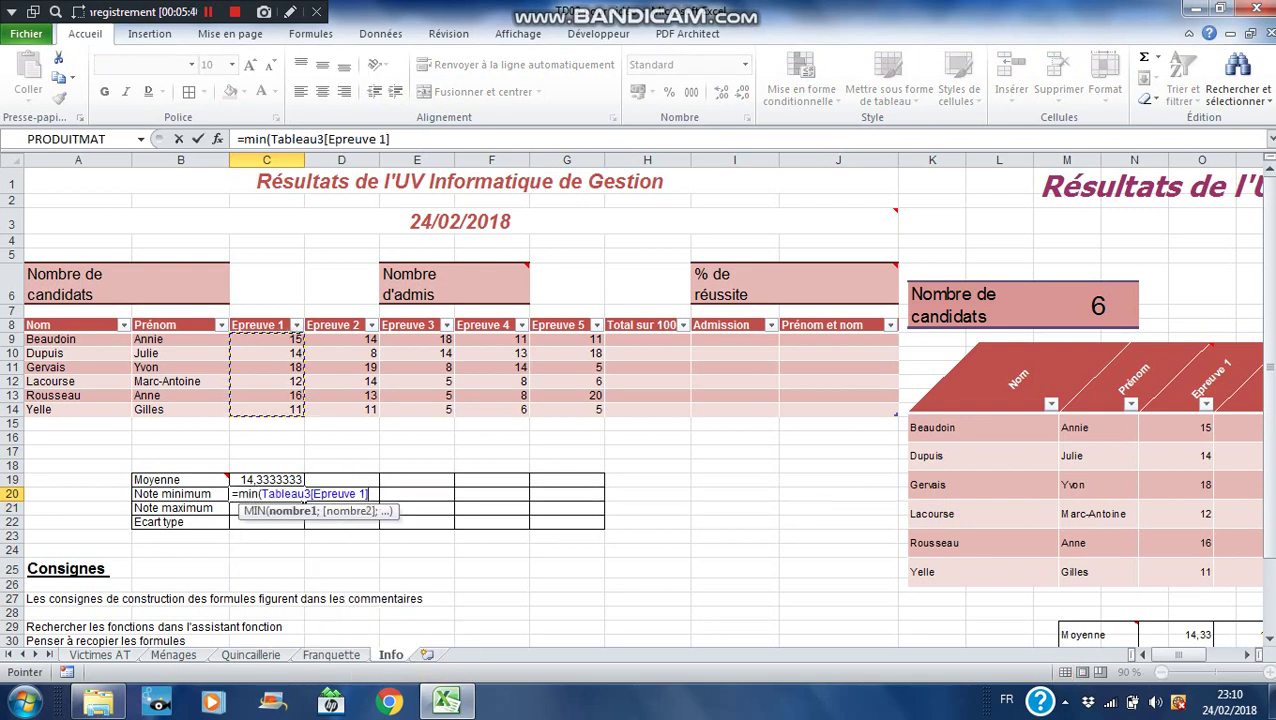
pyautogui.press('Return')
pyautogui.write('=ma')
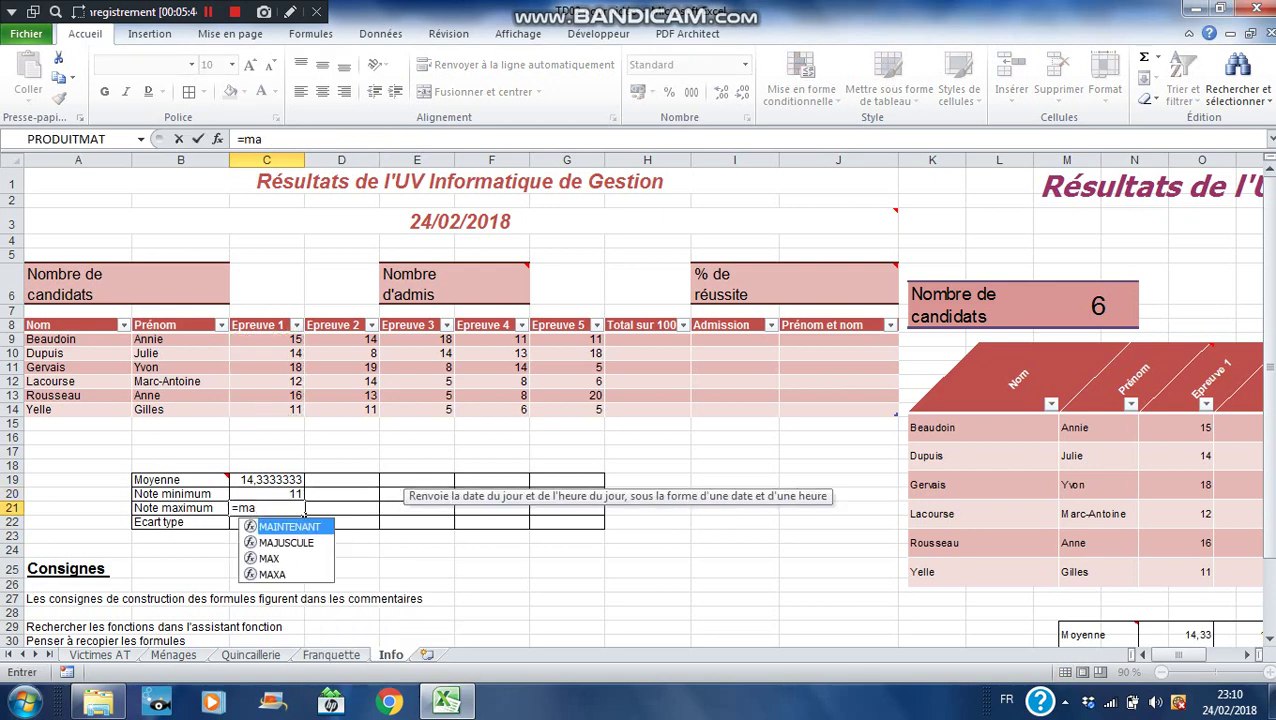
pyautogui.write('x(')
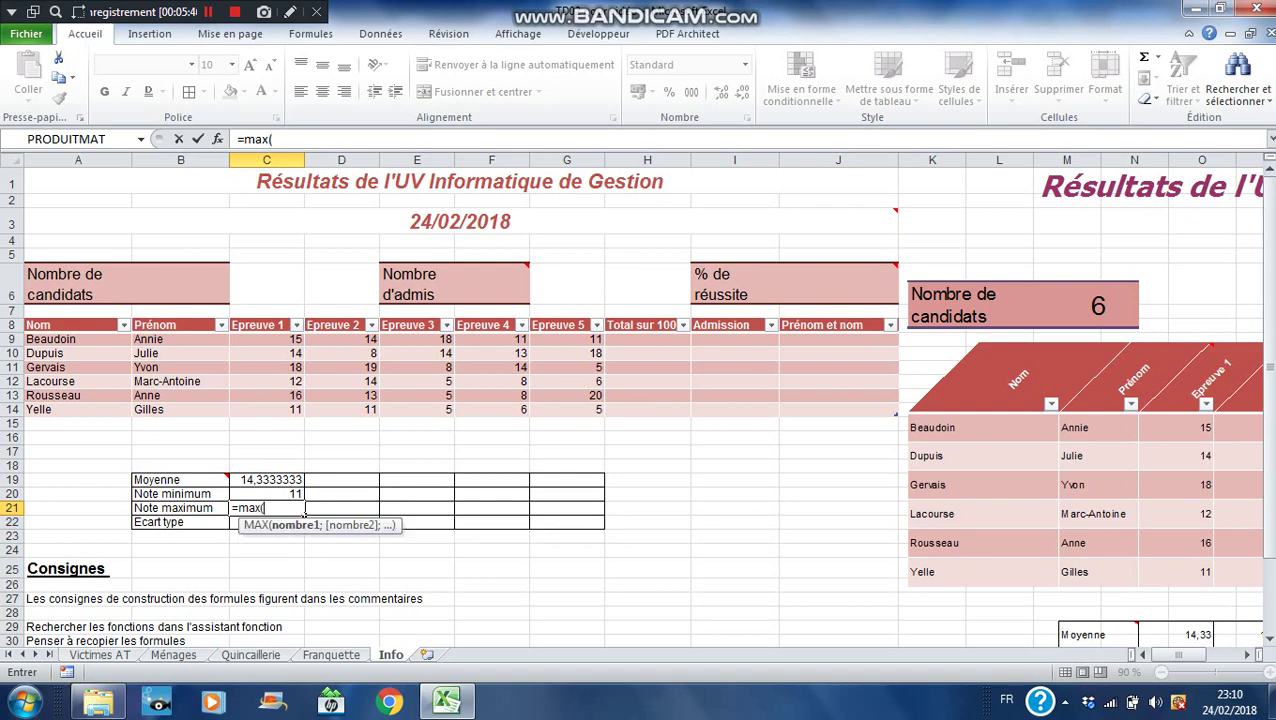
pyautogui.moveTo(266, 339); pyautogui.dragTo(266, 409)
pyautogui.press('Return')
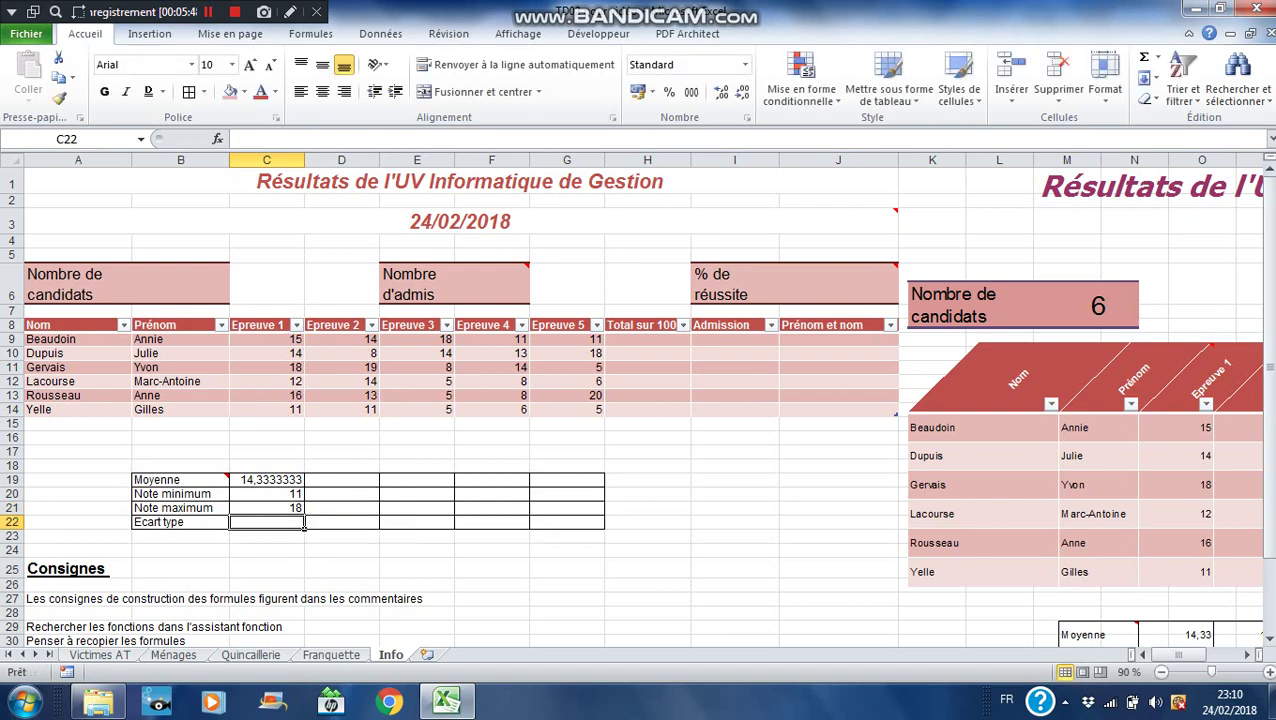
# Step: Calculate the standard deviation of the table's Epreuve 1 column in C22 with the ECARTYPE function
pyautogui.write('=ecar')
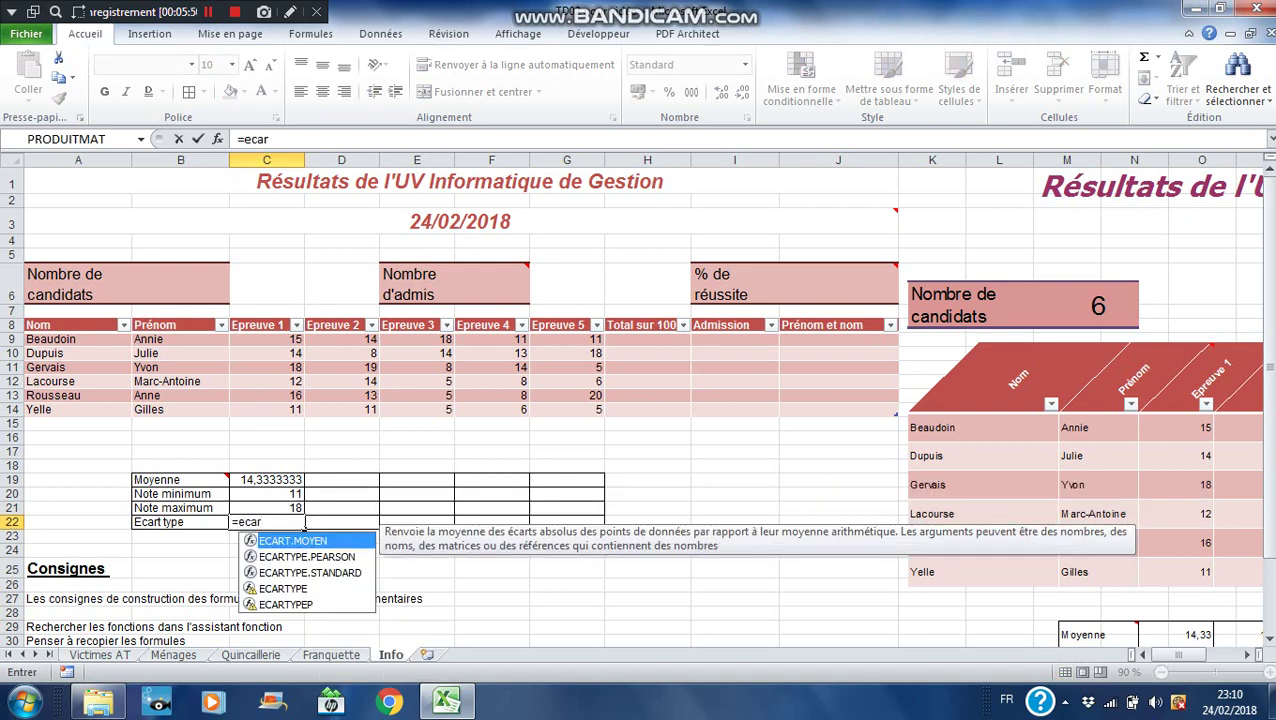
pyautogui.press('Down')
pyautogui.press('Down')
pyautogui.press('Down')
pyautogui.press('Tab')
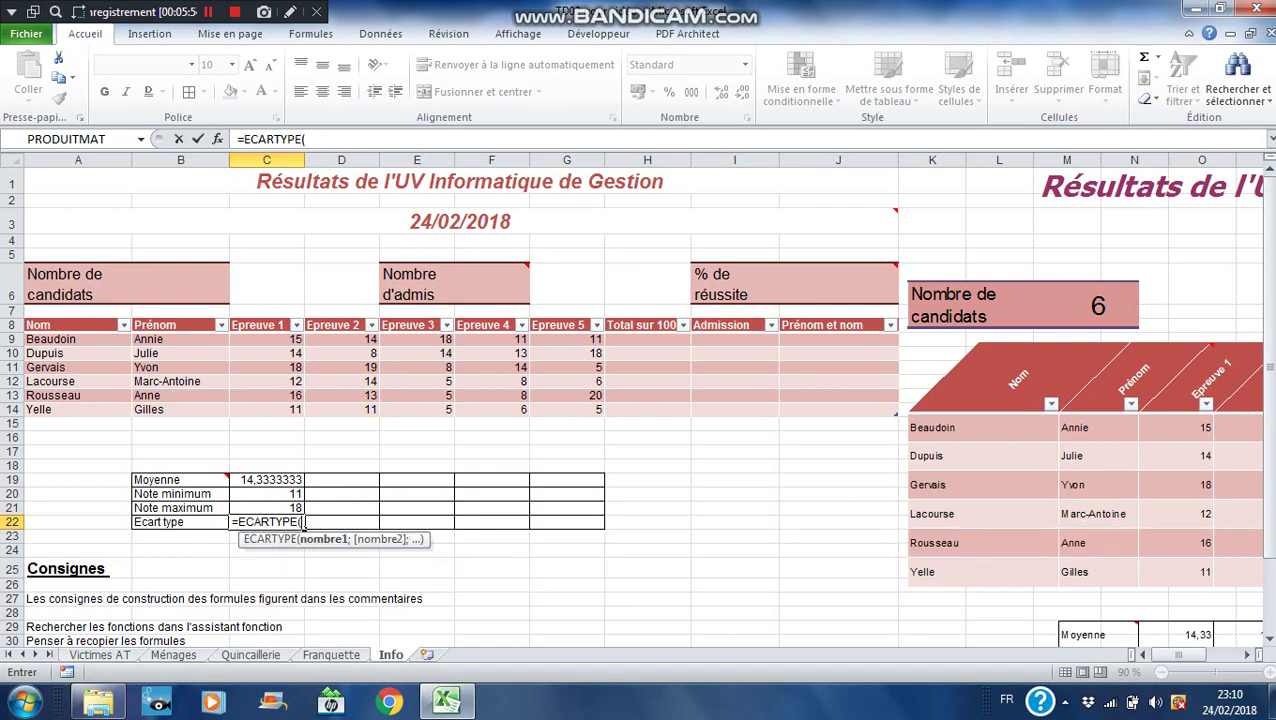
pyautogui.moveTo(266, 339); pyautogui.dragTo(266, 409)
pyautogui.press('Return')
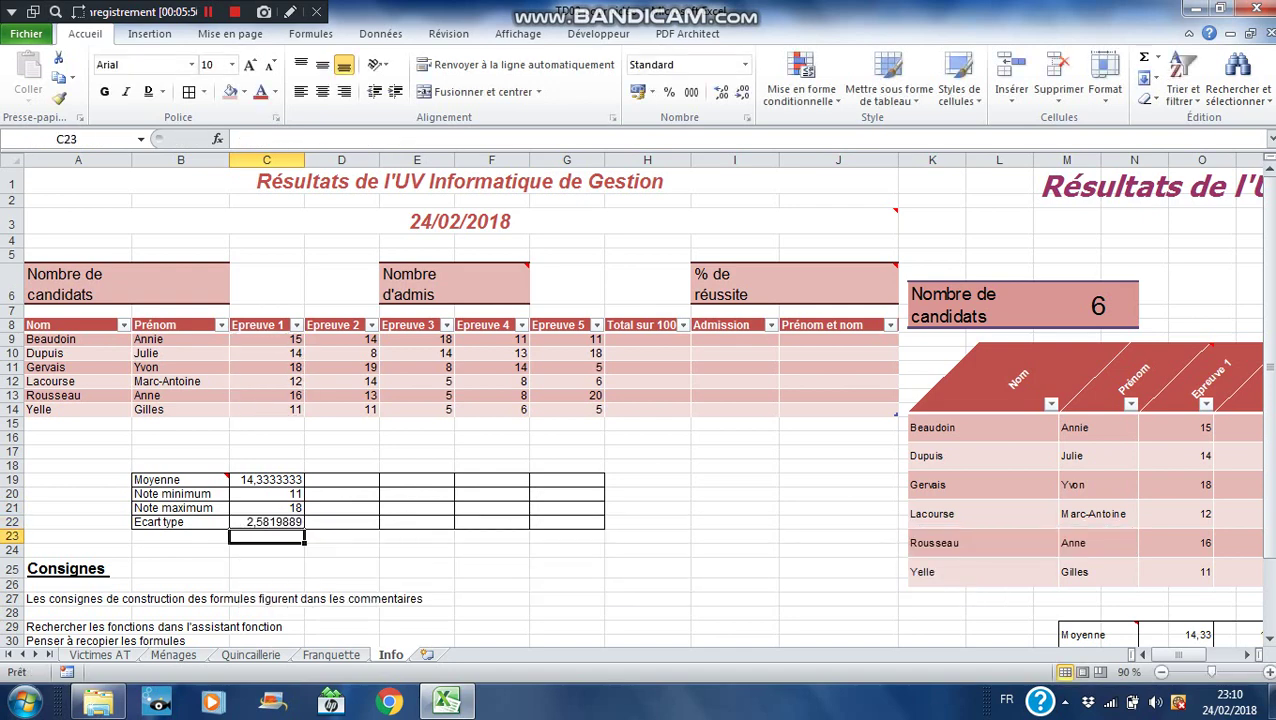
# Step: Reduce the Epreuve 1 average in C19 to two decimal places
pyautogui.click(300, 480)
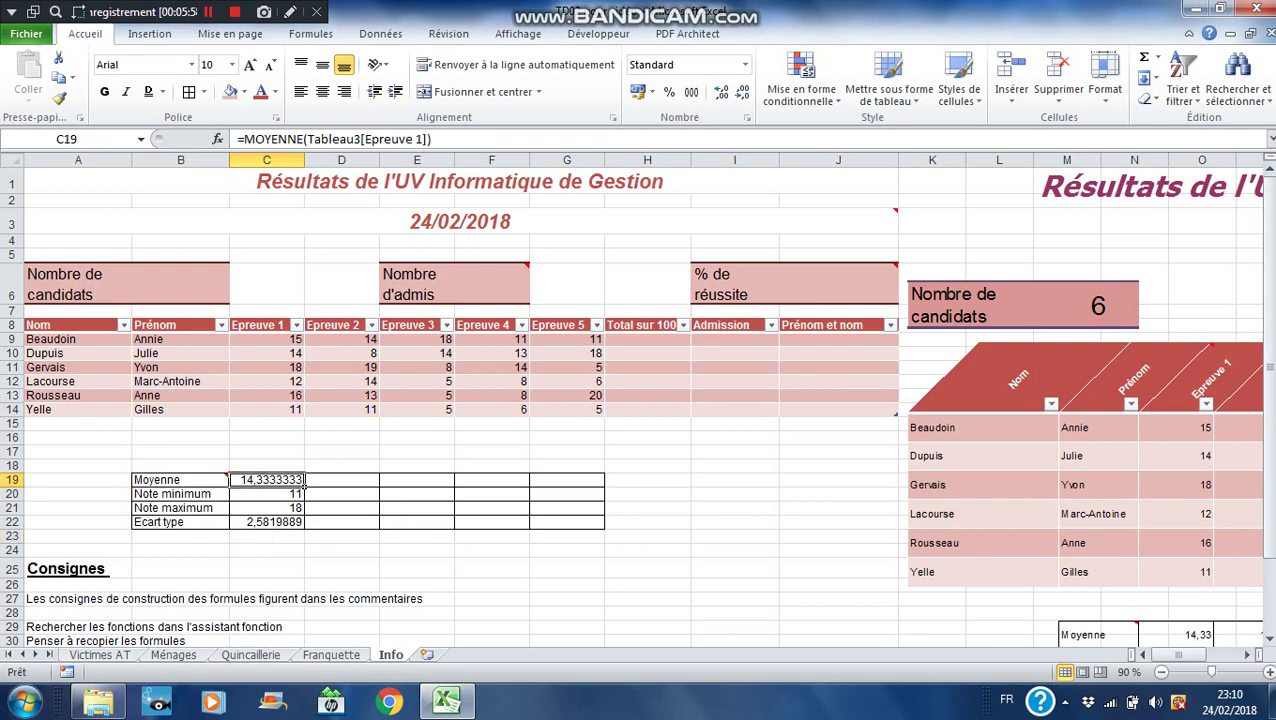
pyautogui.click(742, 91)
pyautogui.click(742, 91)
pyautogui.click(742, 91)
pyautogui.click(742, 91)
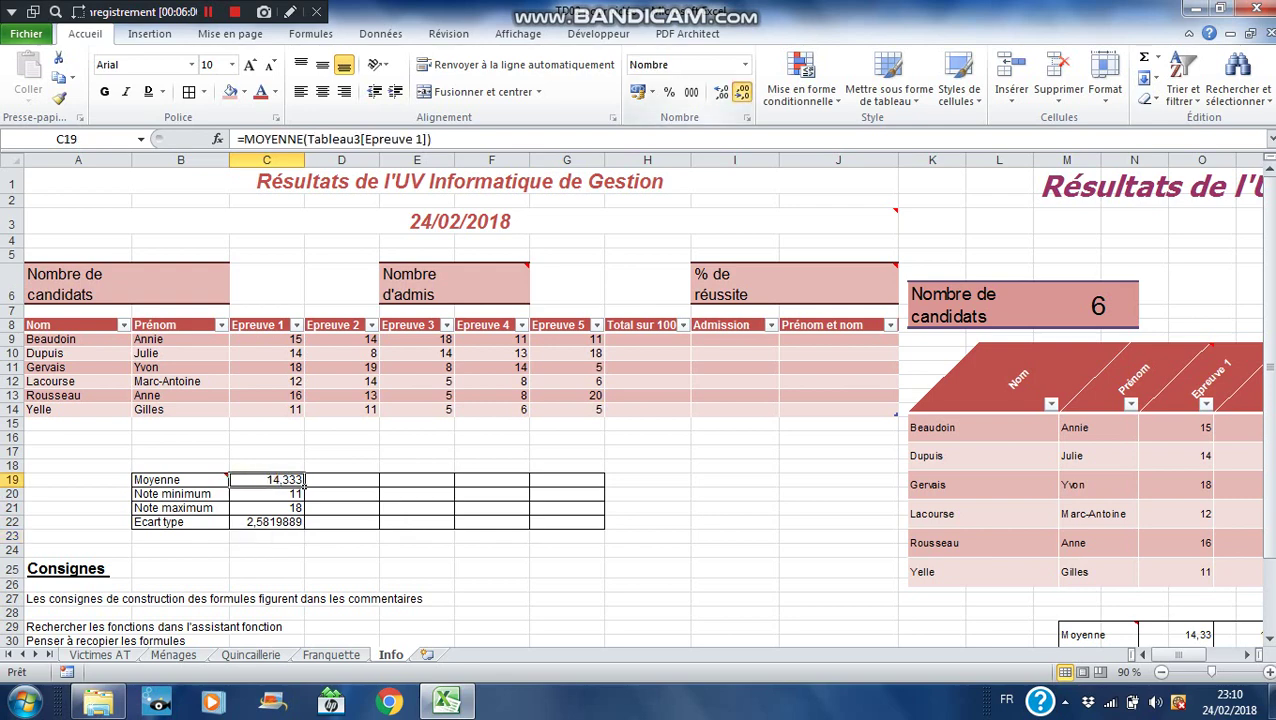
pyautogui.click(742, 91)
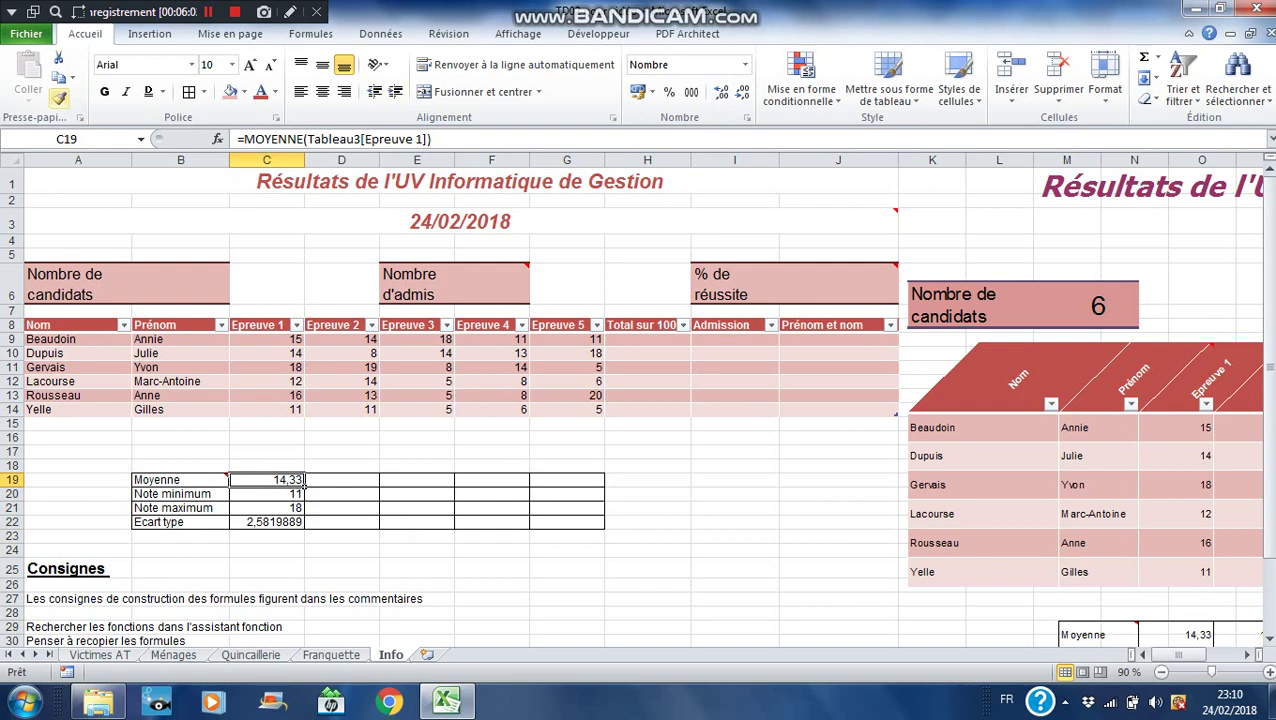
# Step: Copy C19's number format to the standard deviation in C22 and fill the C19:C22 formulas across to column G
pyautogui.click(58, 97)
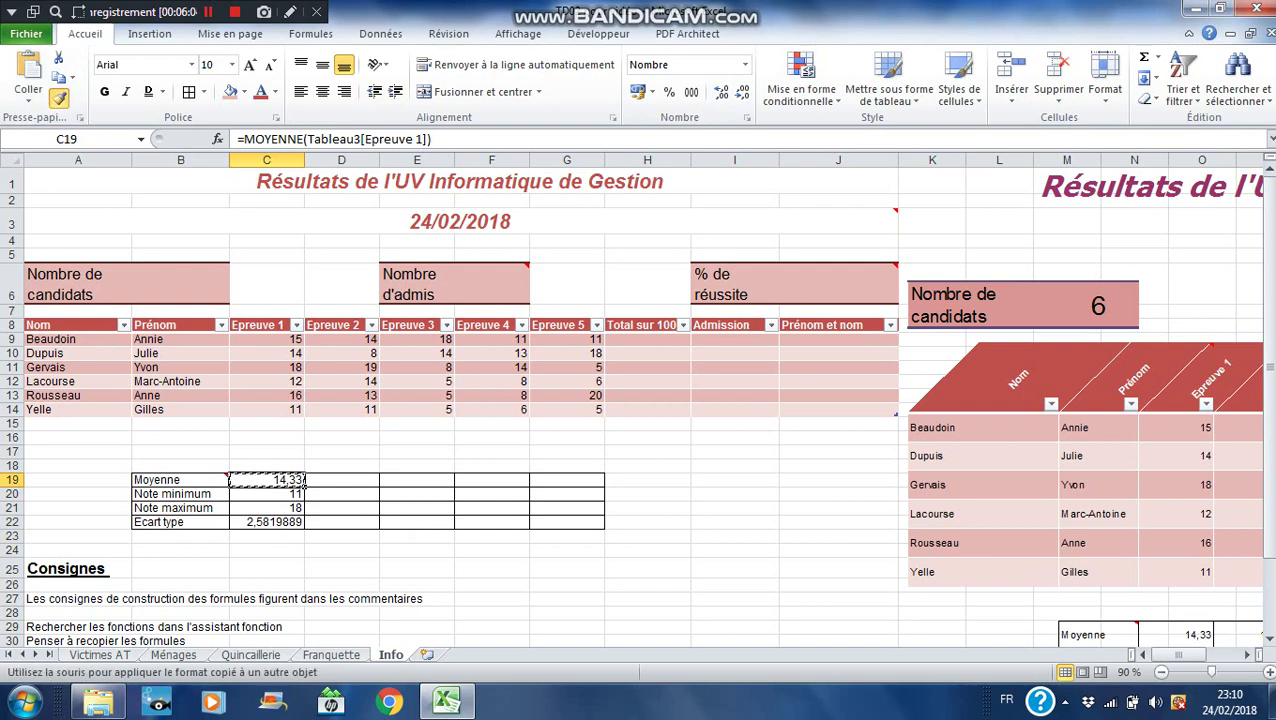
pyautogui.click(304, 522)
pyautogui.moveTo(285, 480); pyautogui.dragTo(604, 523)
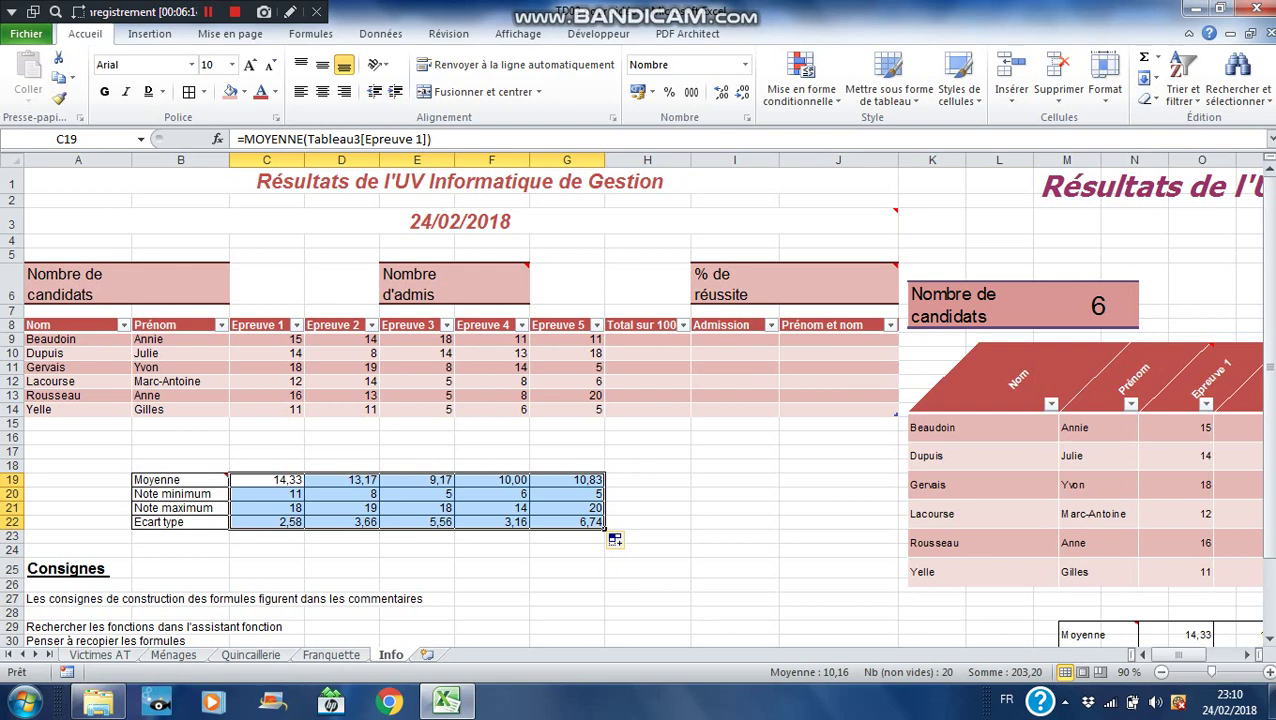
# Step: Fill the Total sur 100 column from H9 with SOMME over each row's Epreuve 1 to Epreuve 5 marks
pyautogui.click(647, 340)
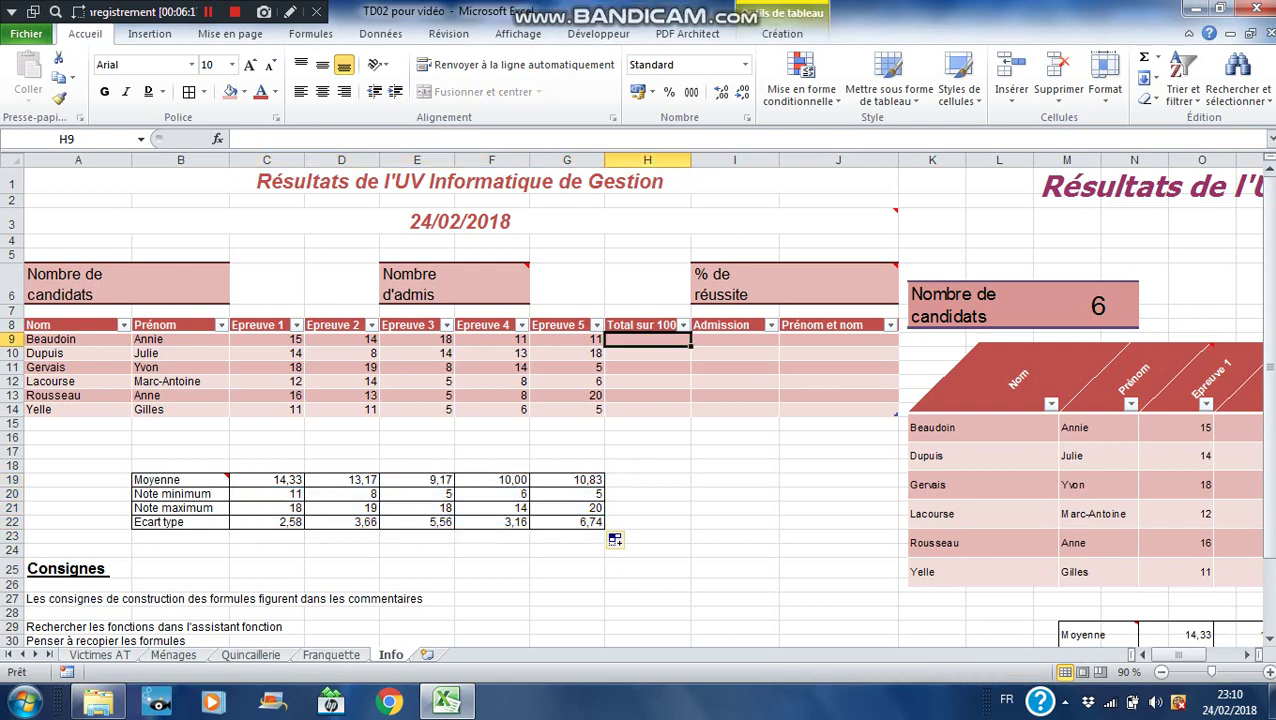
pyautogui.write('=so')
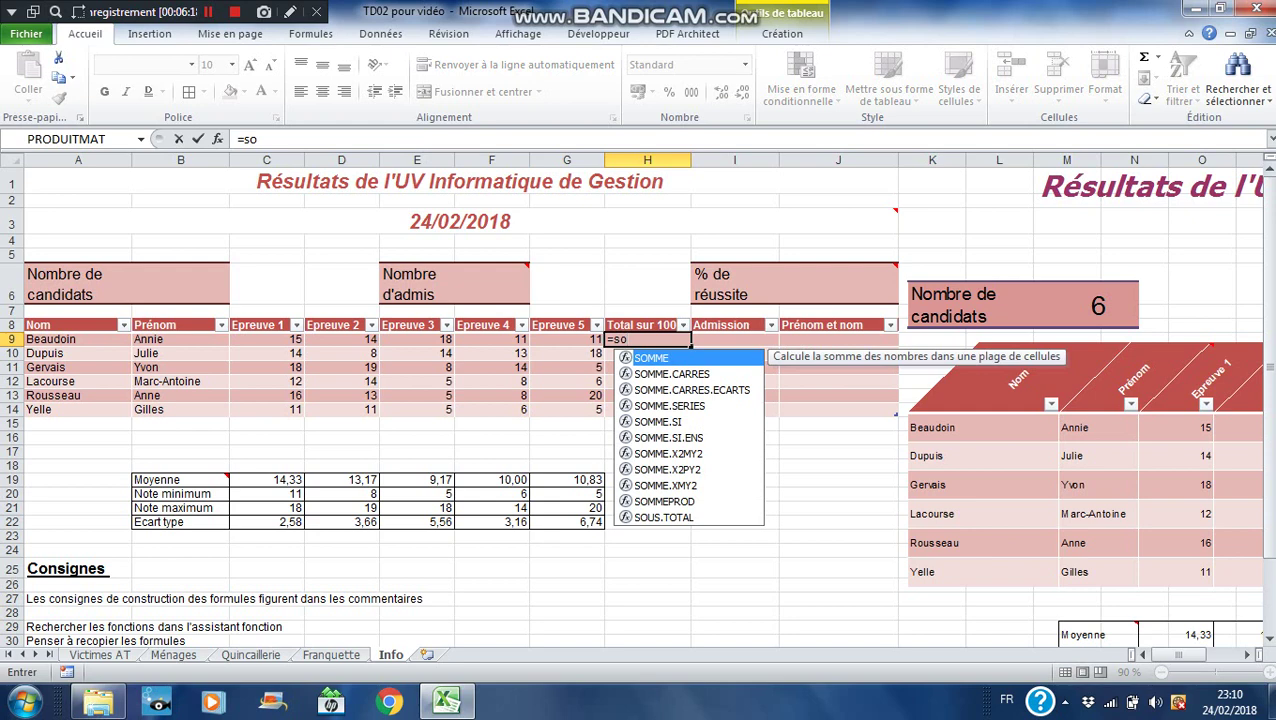
pyautogui.press('Tab')
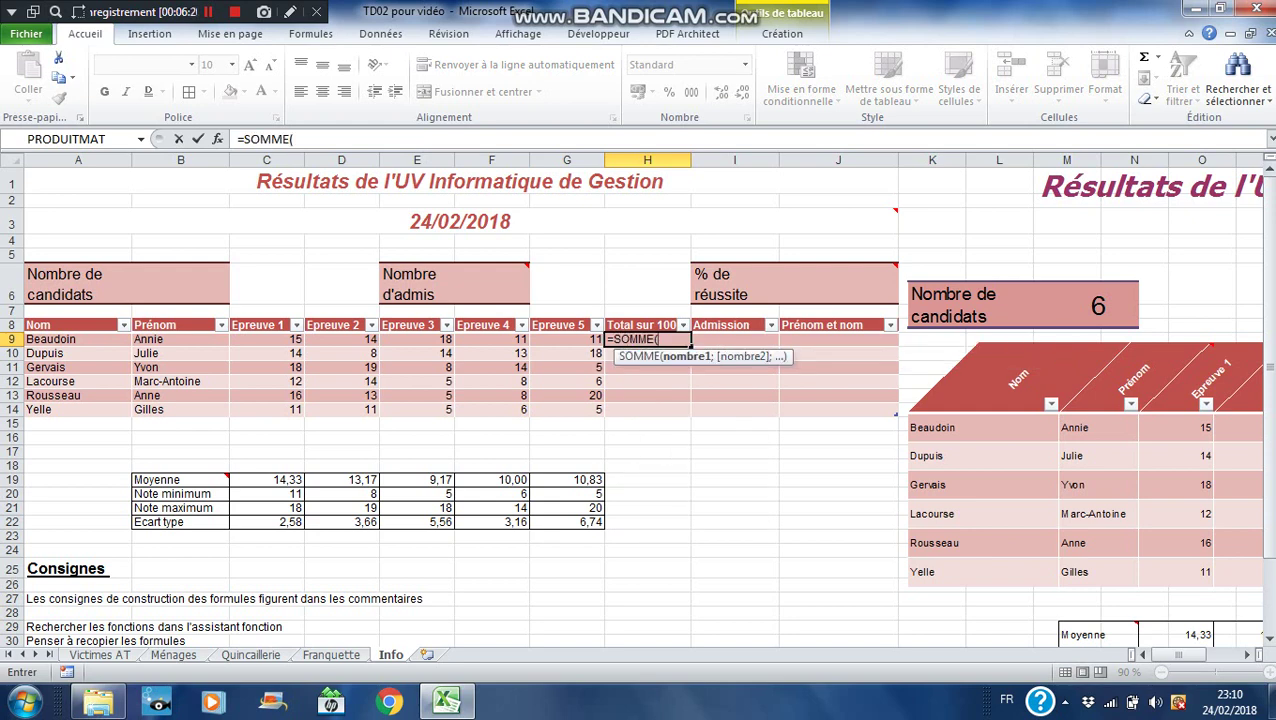
pyautogui.moveTo(266, 340); pyautogui.dragTo(562, 343)
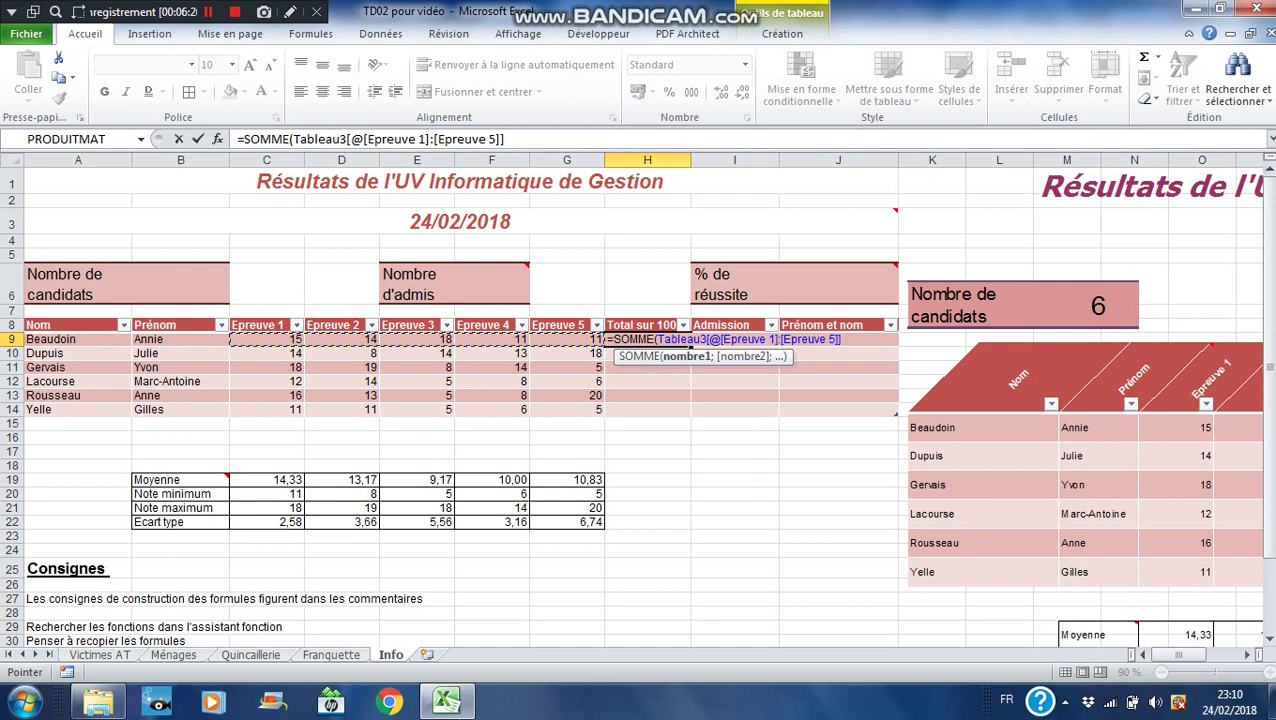
pyautogui.press('Return')
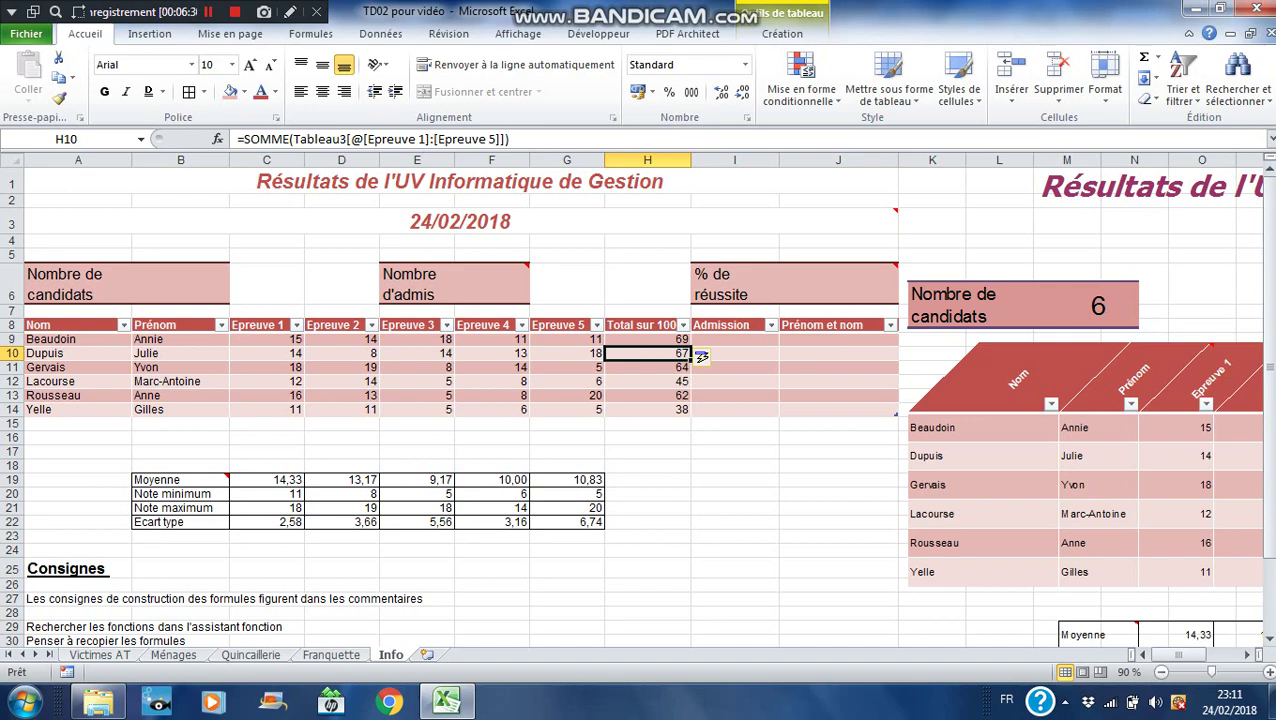
# Step: Count the candidates in B6 with NBVAL on the table's Nom column
pyautogui.moveTo(1179, 655)
pyautogui.mouseDown()
pyautogui.moveTo(1212, 655)
pyautogui.moveTo(1178, 655)
pyautogui.mouseUp()
pyautogui.click(180, 284)
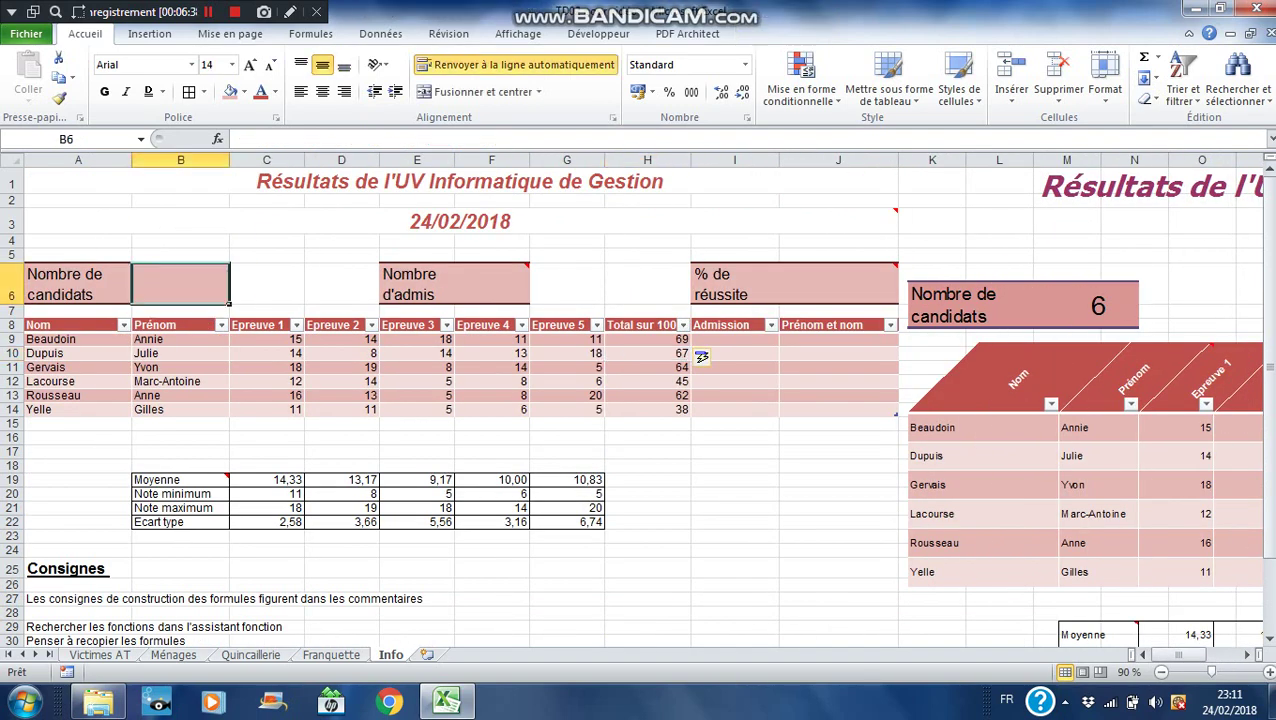
pyautogui.write('=nbv')
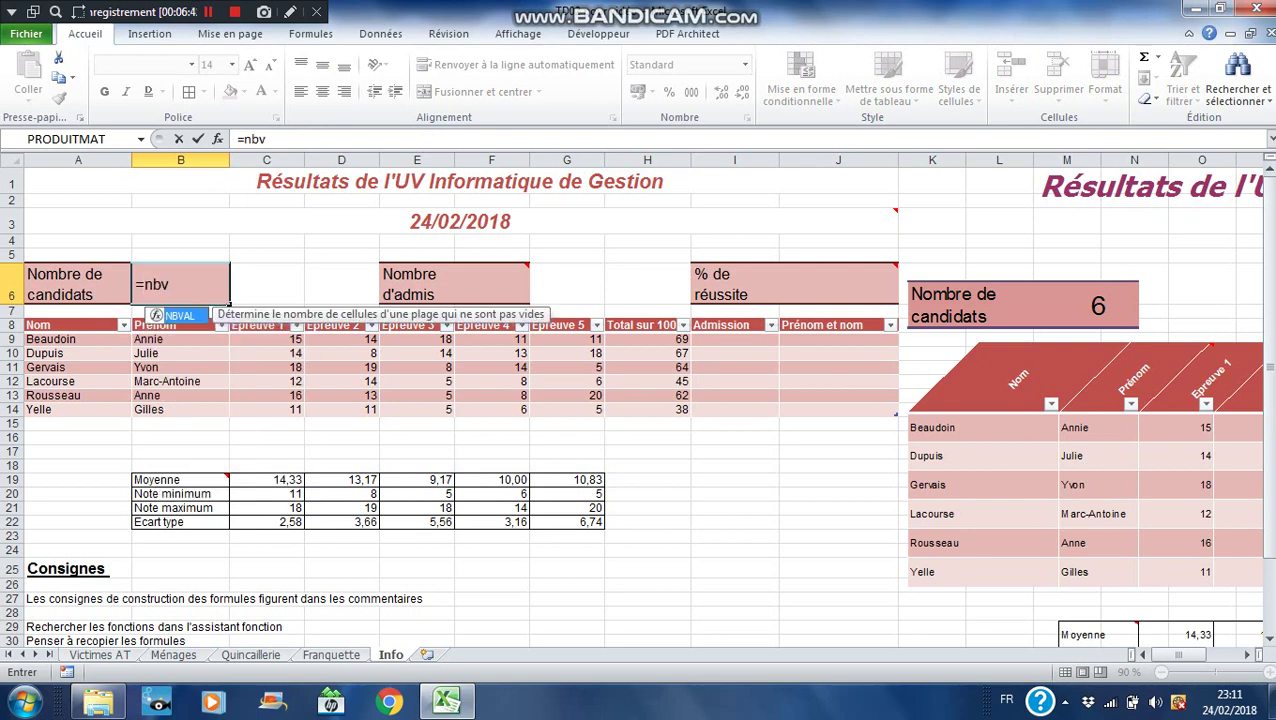
pyautogui.press('Tab')
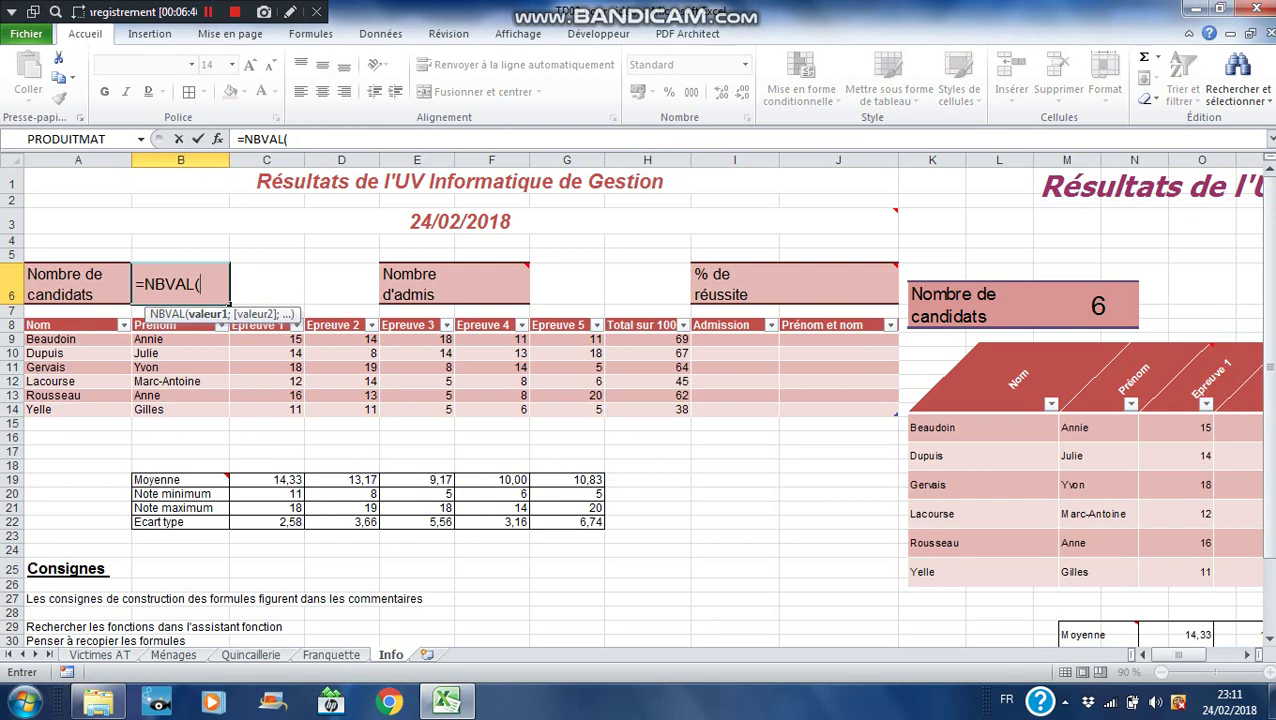
pyautogui.moveTo(50, 339); pyautogui.dragTo(40, 409)
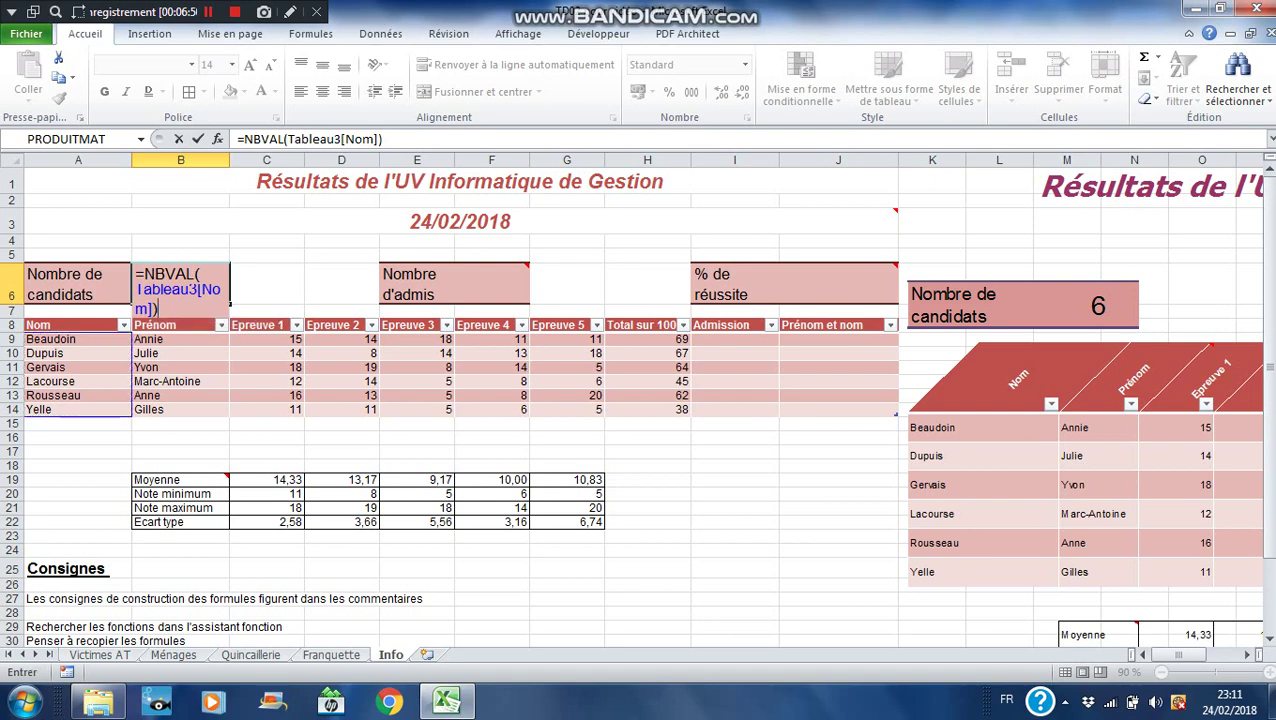
pyautogui.press('Return')
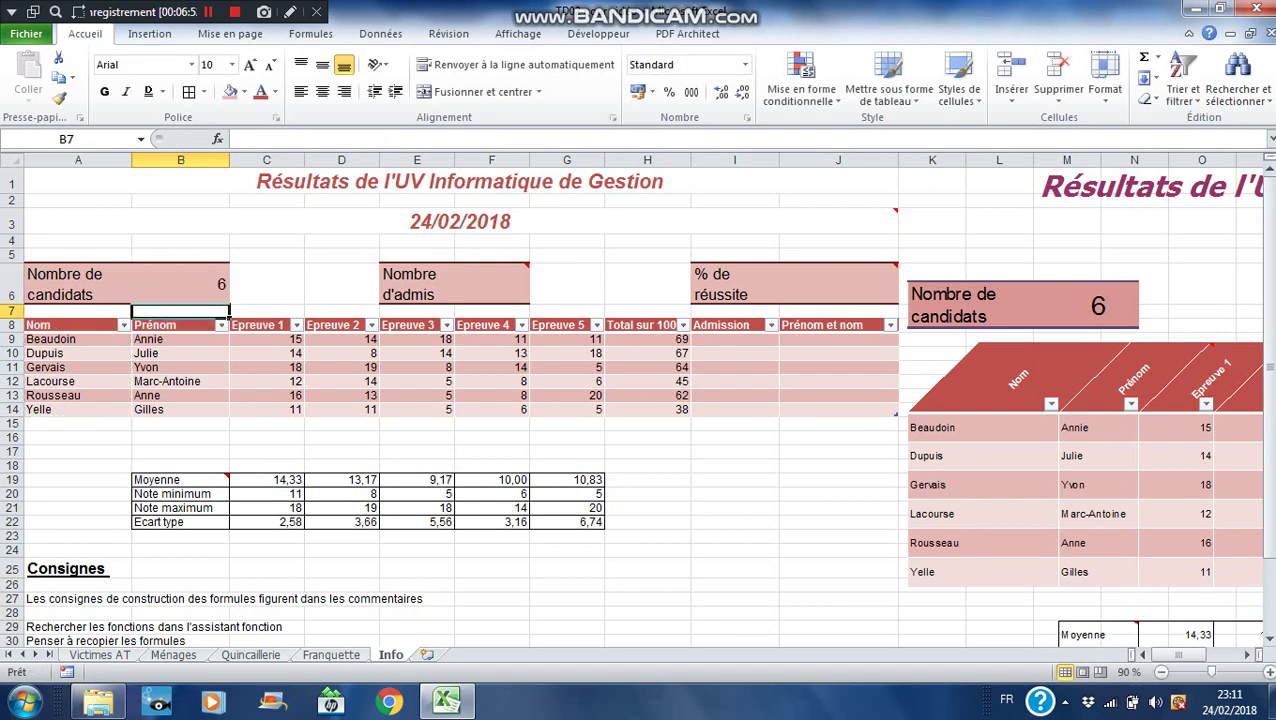
# Step: Set the candidate count in B6 to size 16 and centred, and copy its formatting to F6
pyautogui.click(181, 284)
pyautogui.click(250, 65)
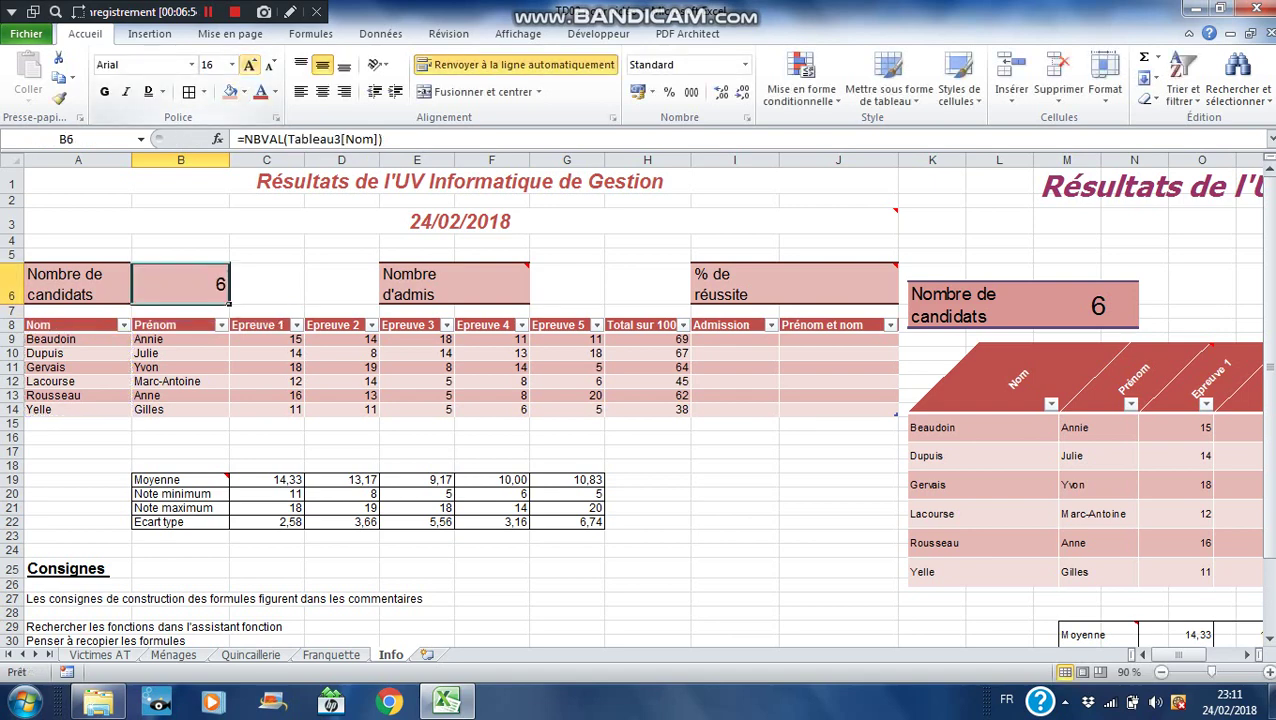
pyautogui.click(322, 91)
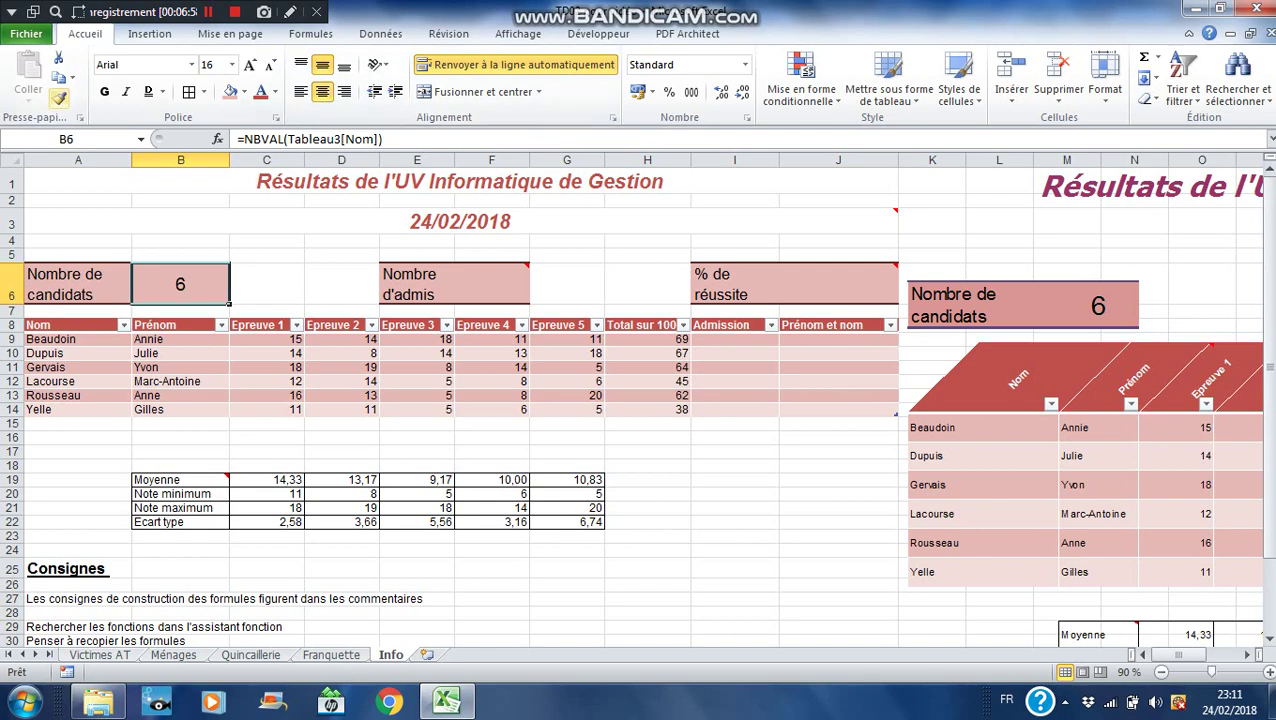
pyautogui.click(59, 97)
pyautogui.click(491, 284)
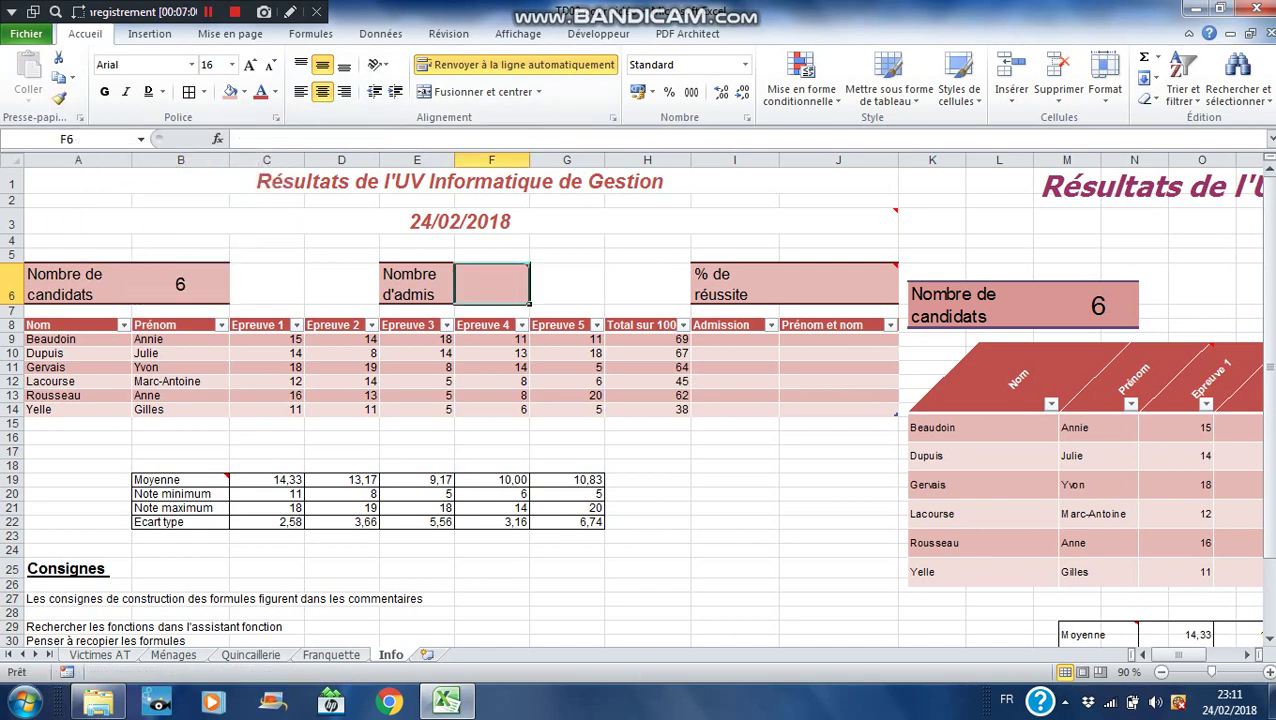
pyautogui.moveTo(491, 284)
# Step: Fill the Admission column from I9 with a SI formula giving "Admis" when Total sur 100 exceeds 60 and "Ajourné" otherwise
pyautogui.click(735, 340)
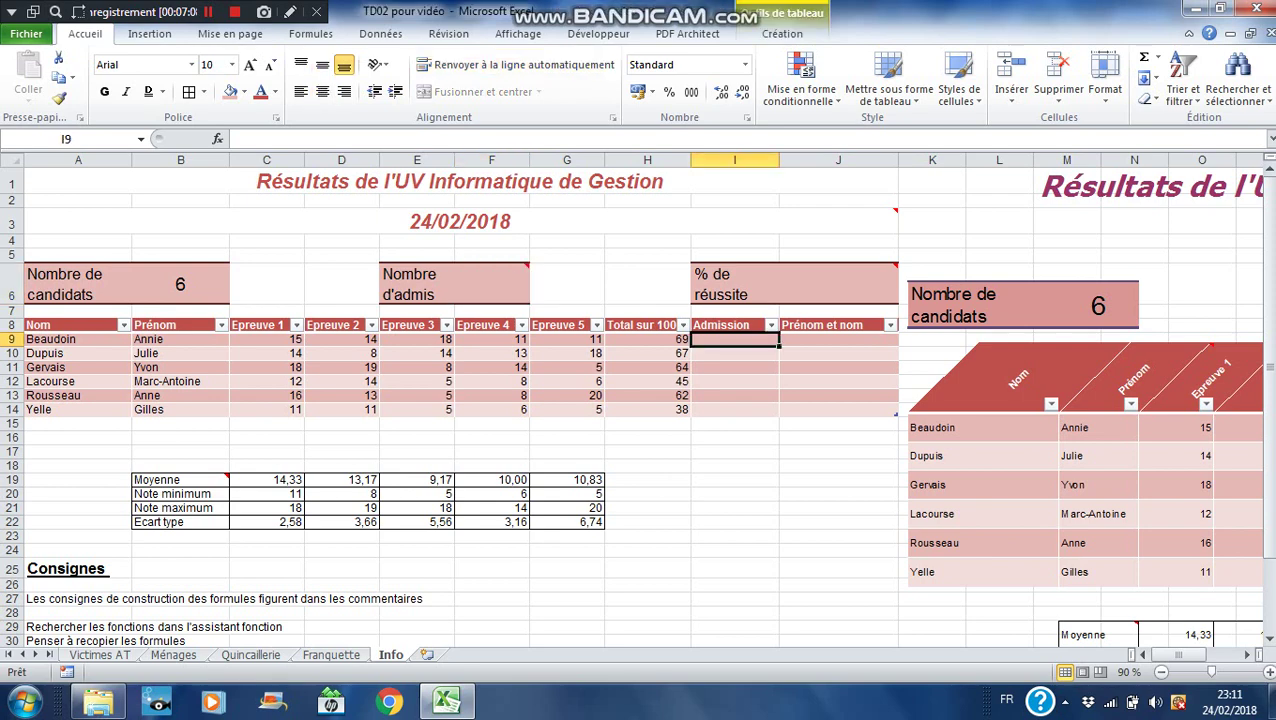
pyautogui.moveTo(740, 325)
pyautogui.write('=si(')
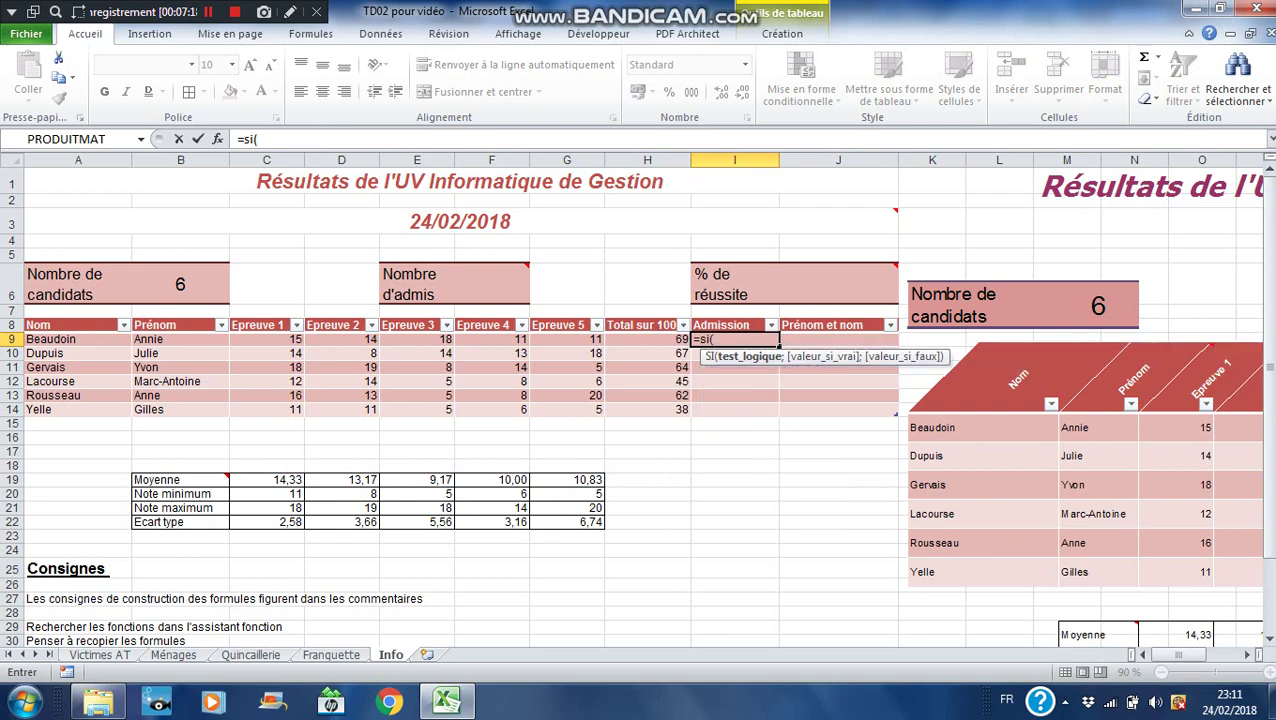
pyautogui.click(647, 340)
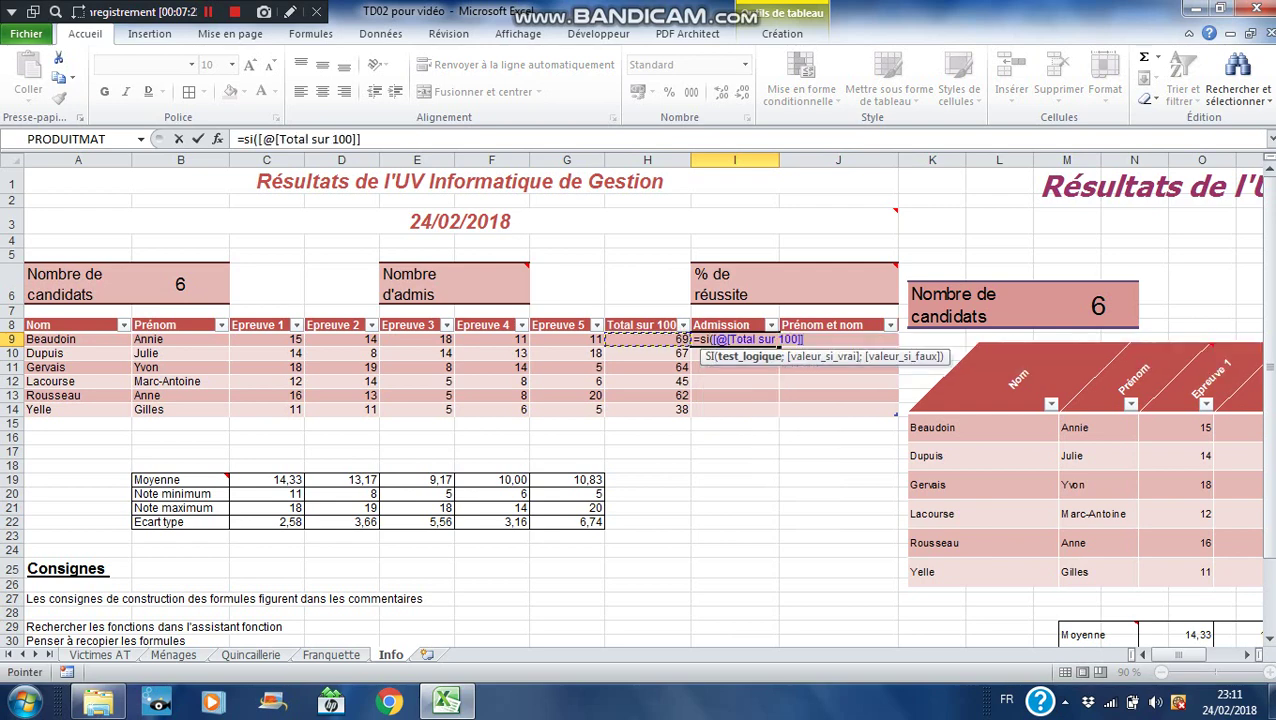
pyautogui.write('>60;')
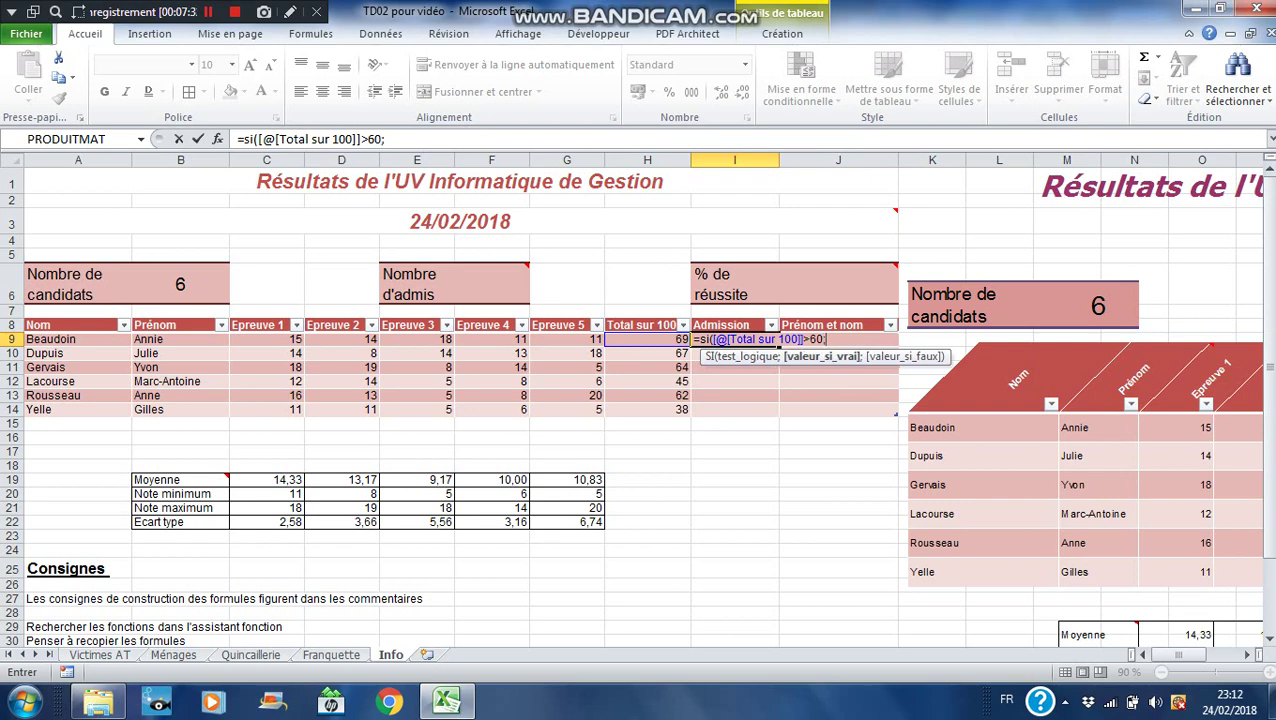
pyautogui.write('"Admis";"A')
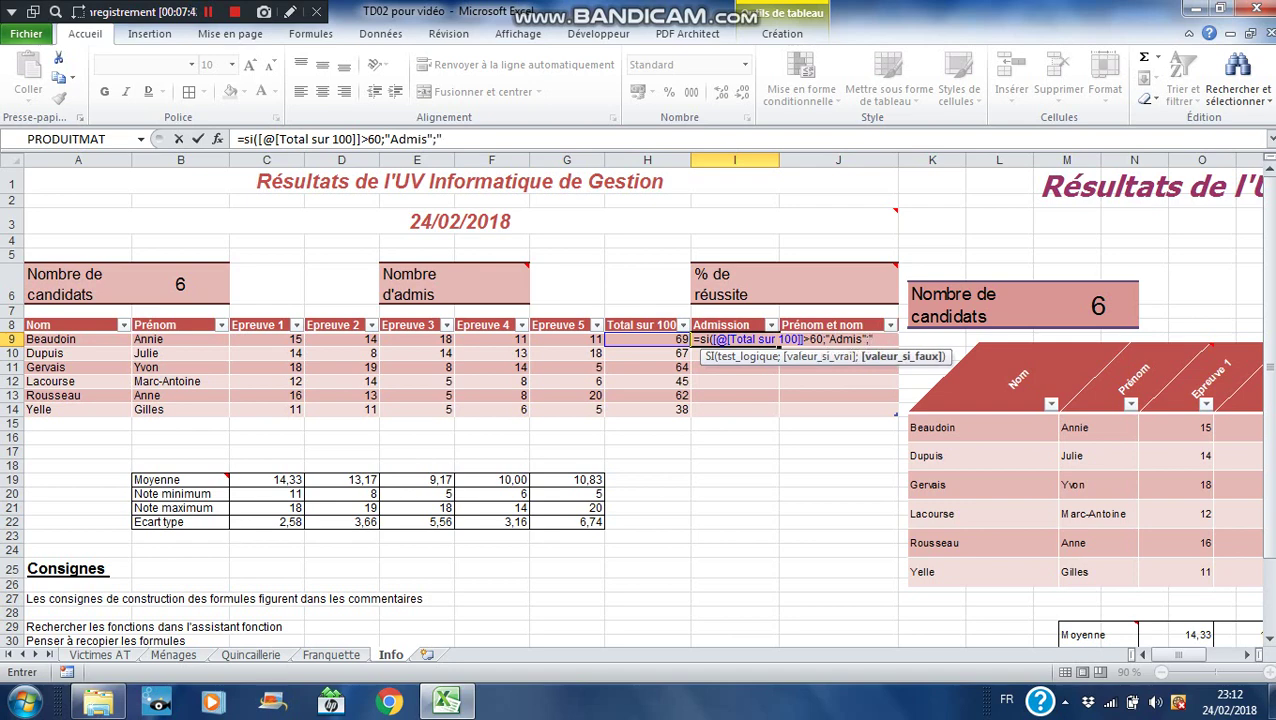
pyautogui.write('journé')
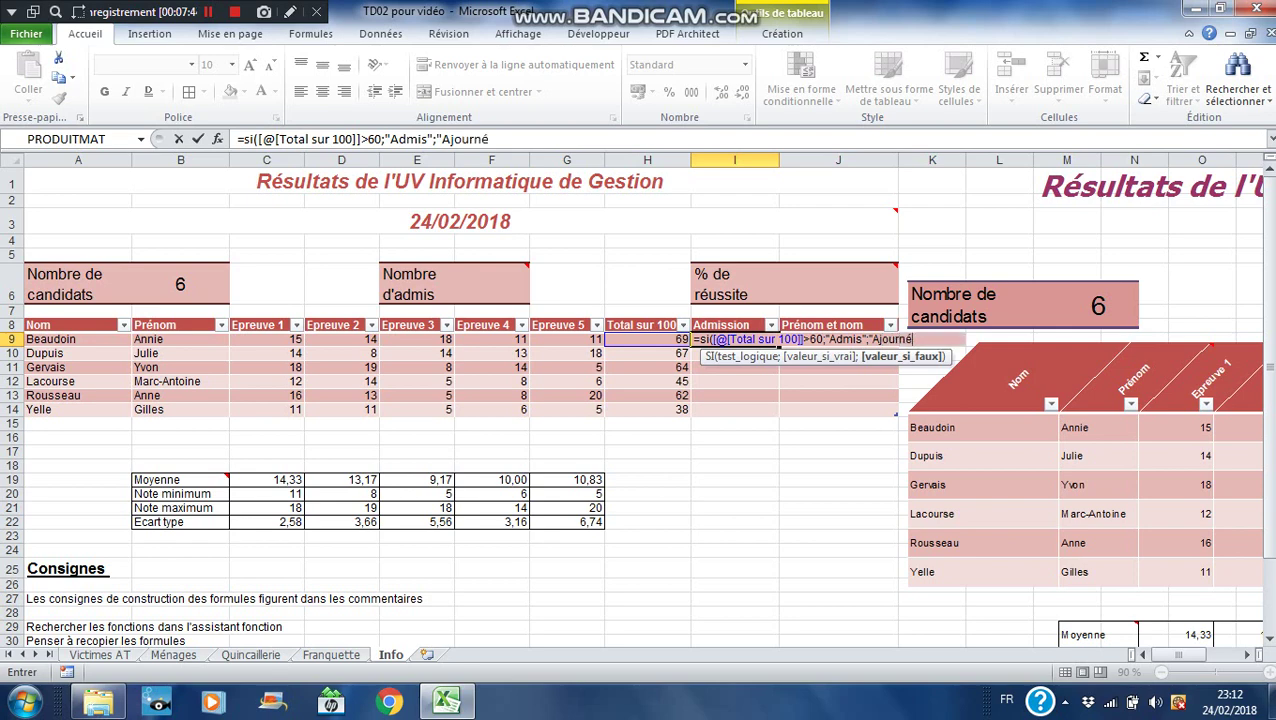
pyautogui.write('")')
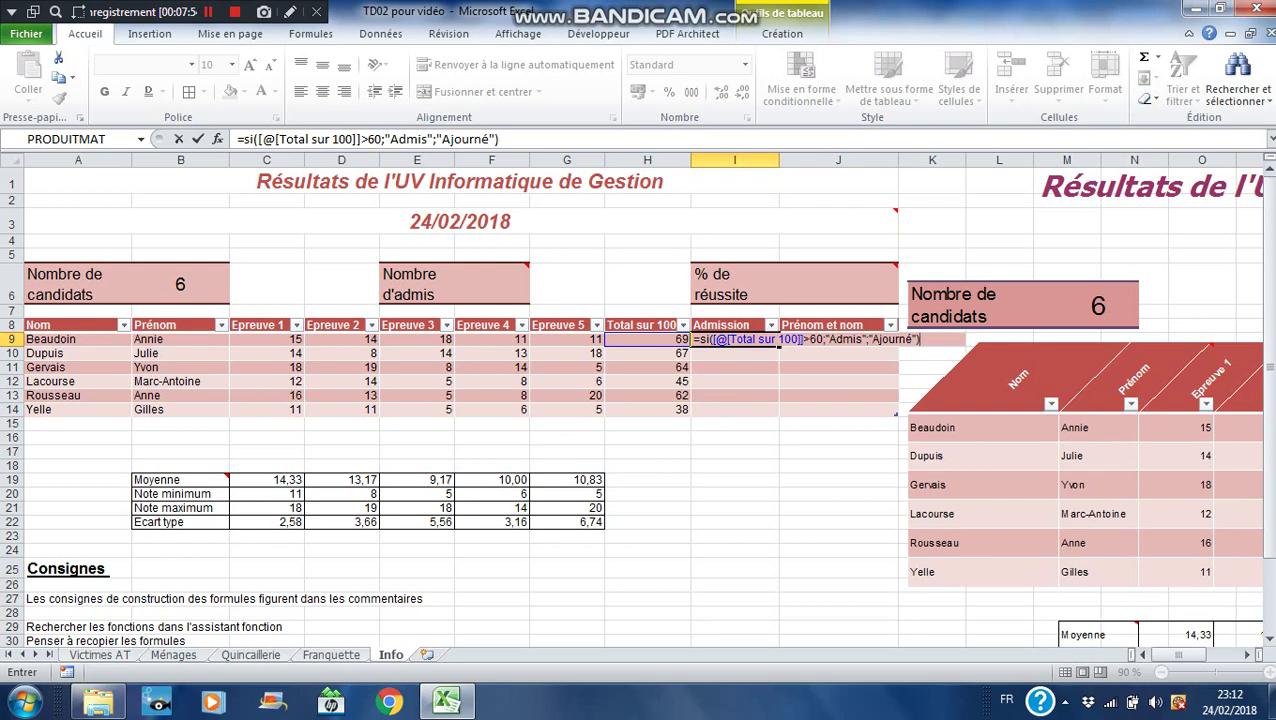
pyautogui.press('Return')
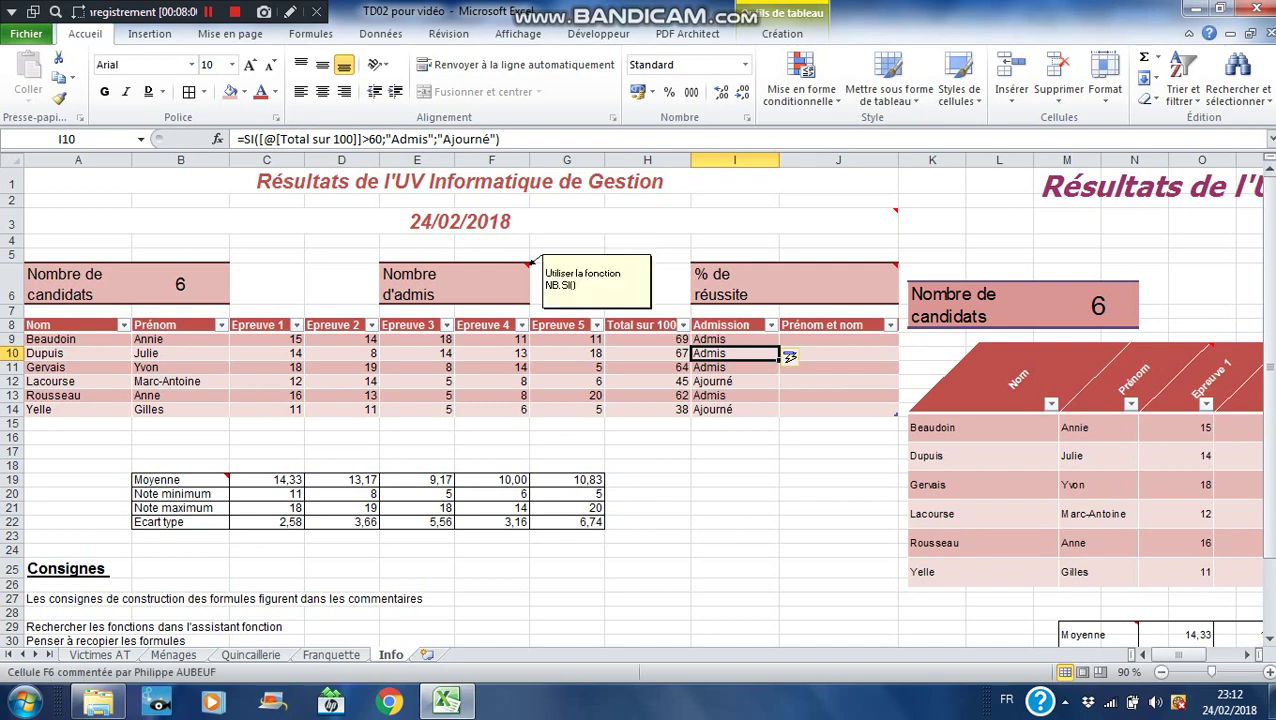
# Step: Count the admitted candidates in F6 with NB.SI on the table's Total sur 100 column, using the criterion ">60"
pyautogui.click(529, 264)
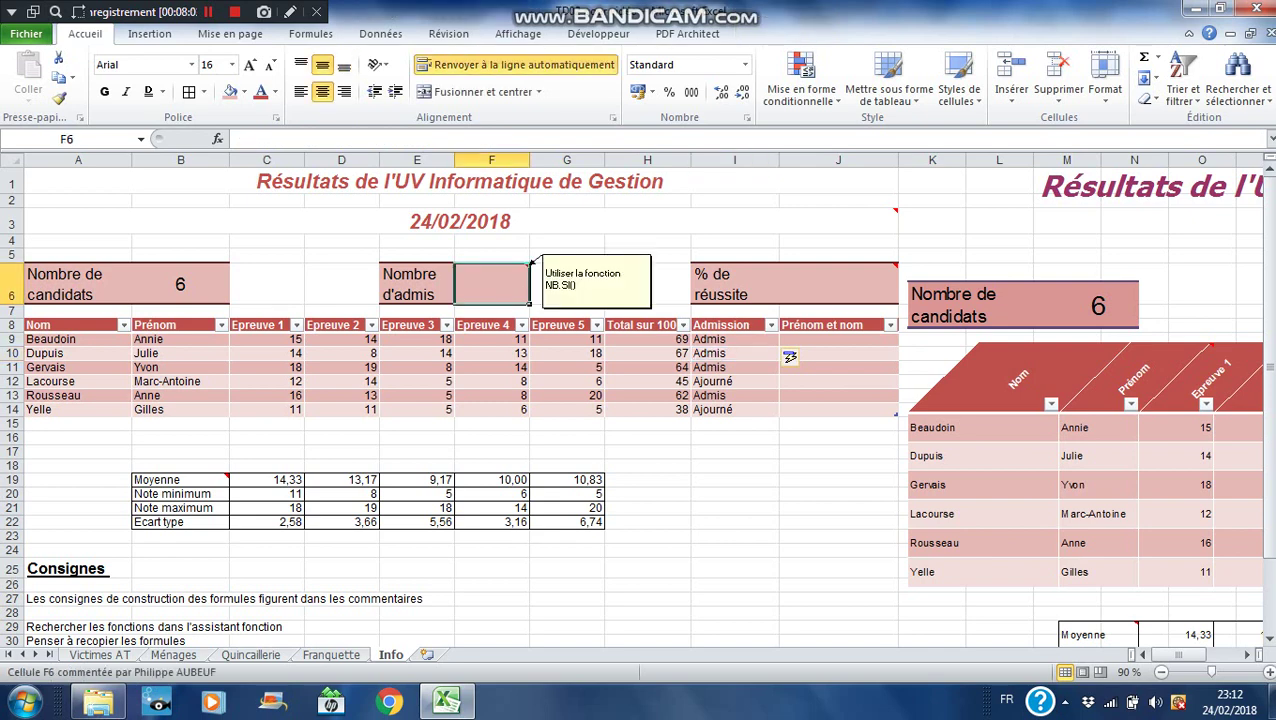
pyautogui.write('=nb.s')
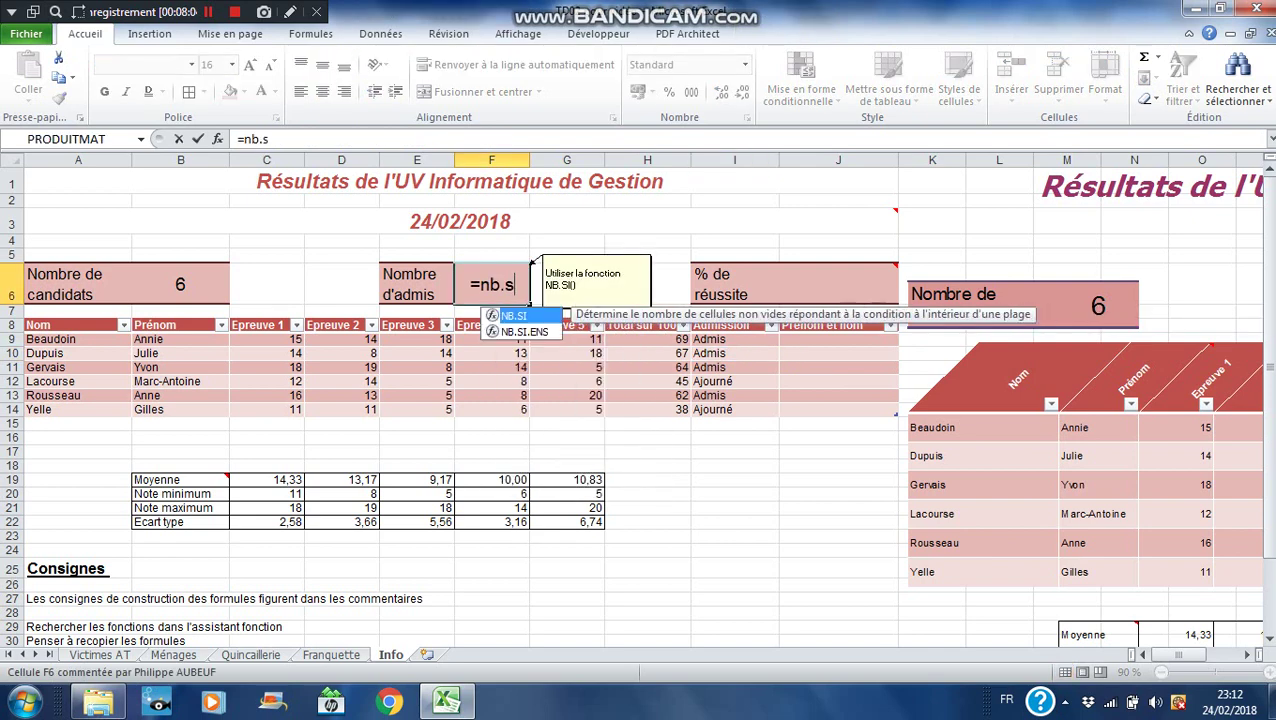
pyautogui.press('Tab')
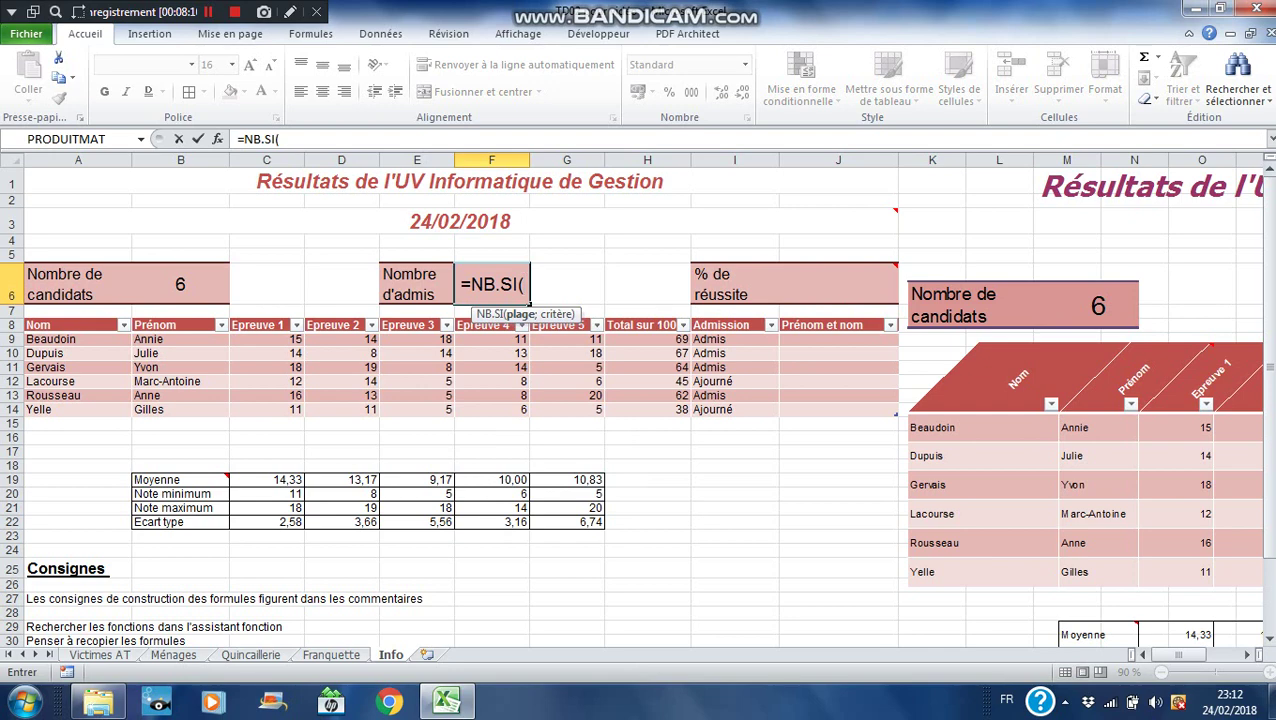
pyautogui.moveTo(694, 318)
pyautogui.click(648, 320)
pyautogui.write(';')
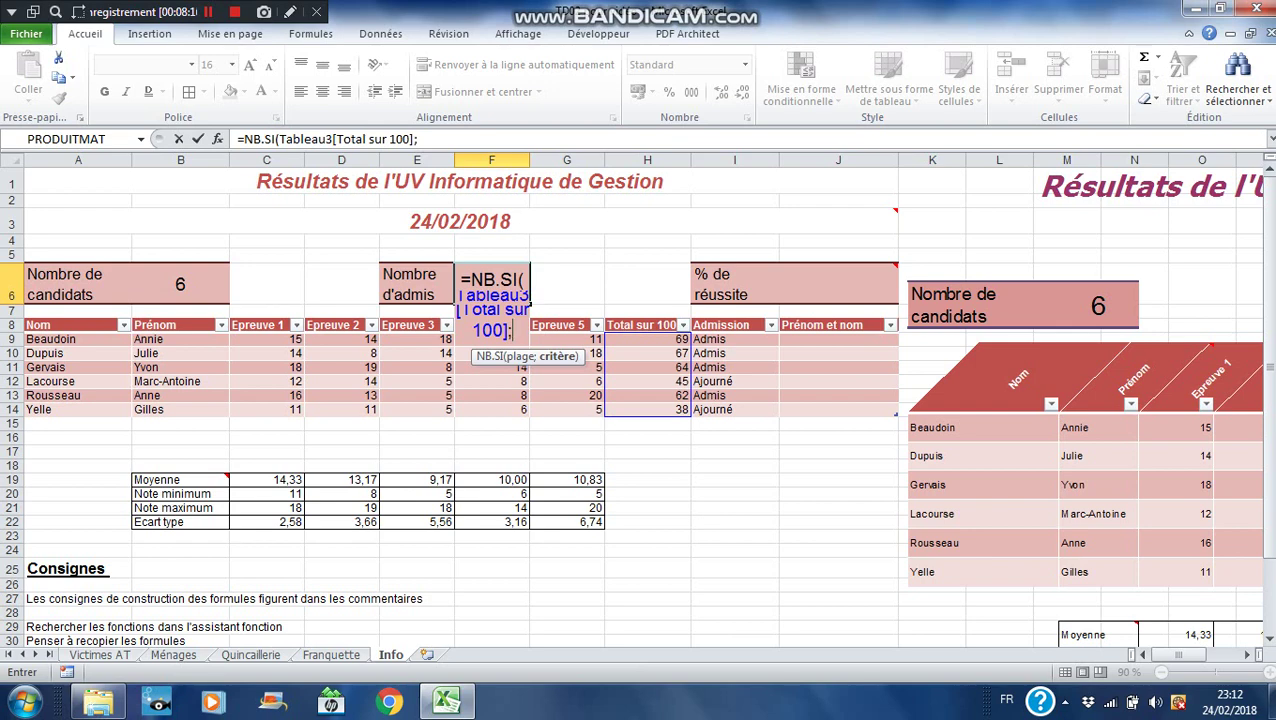
pyautogui.write('>60')
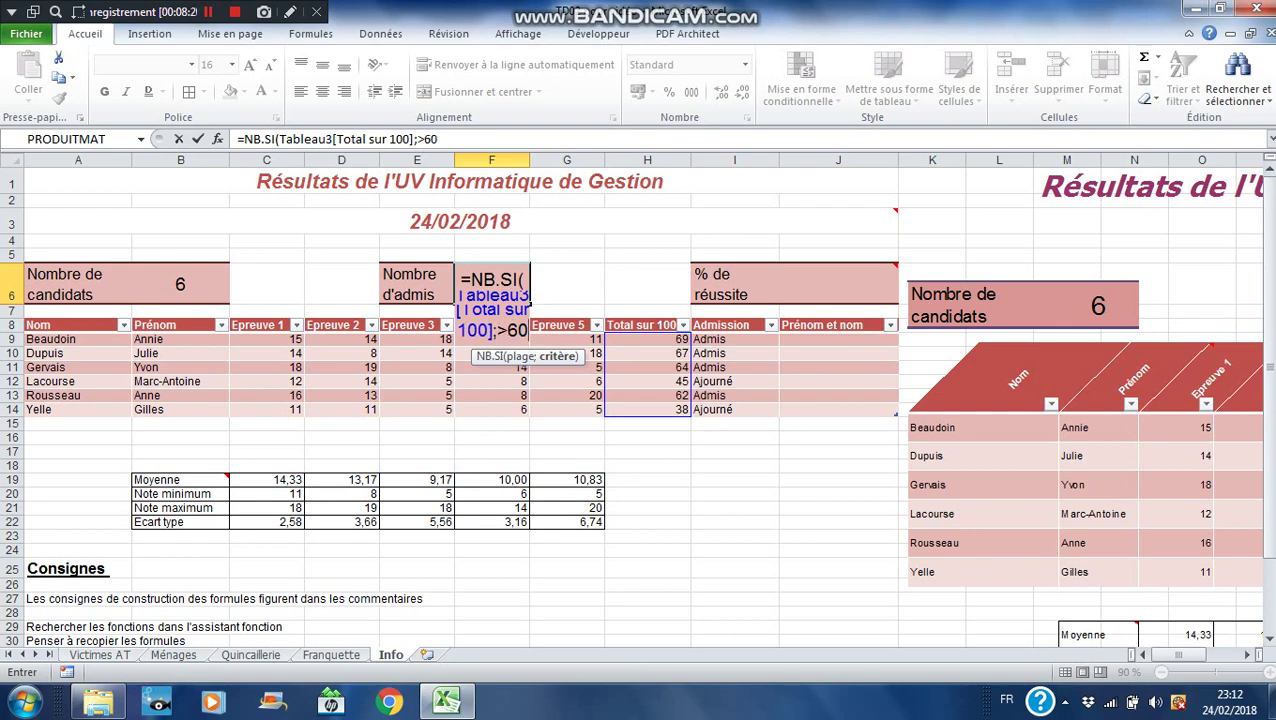
pyautogui.click(419, 139)
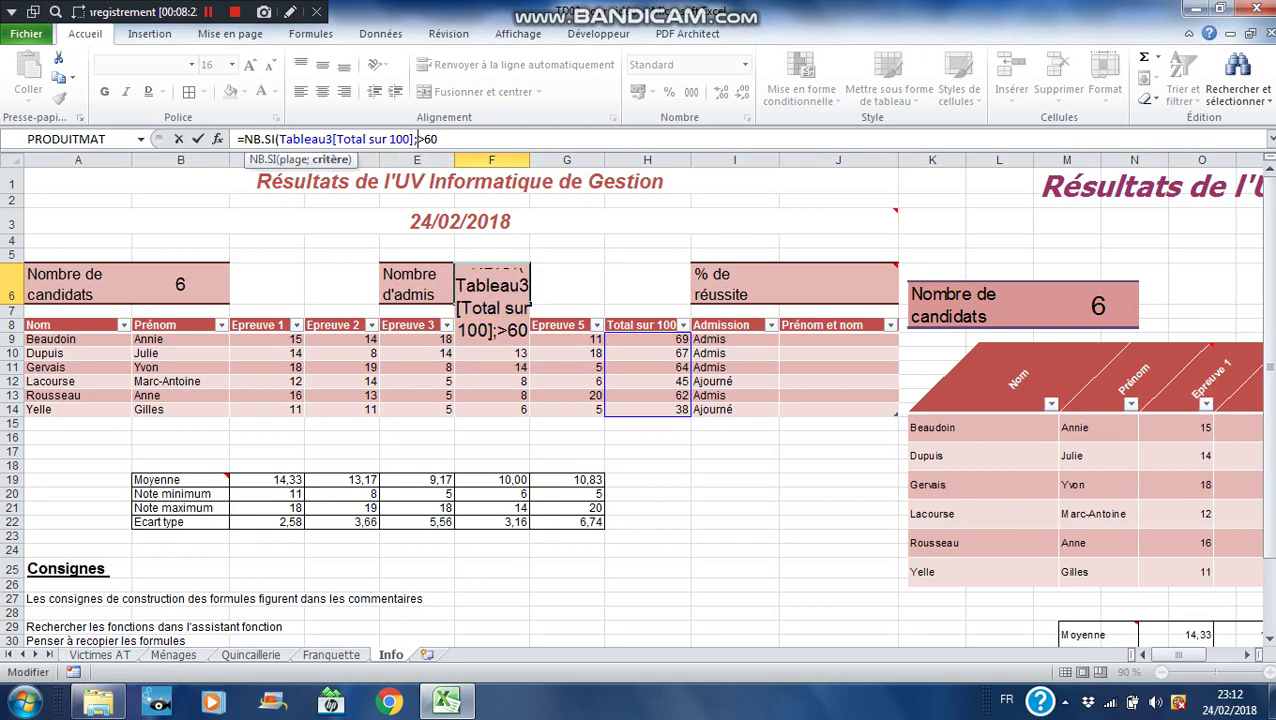
pyautogui.write('">60')
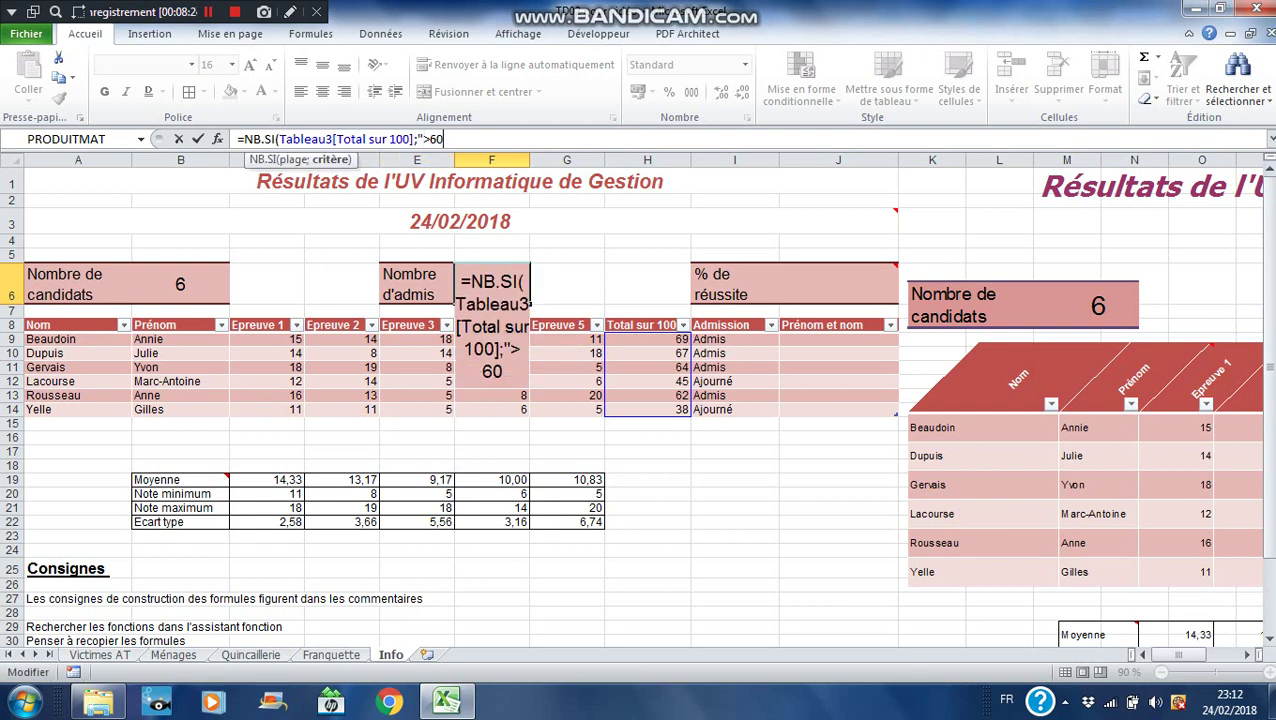
pyautogui.write('")')
pyautogui.press('Return')
pyautogui.press('Up')
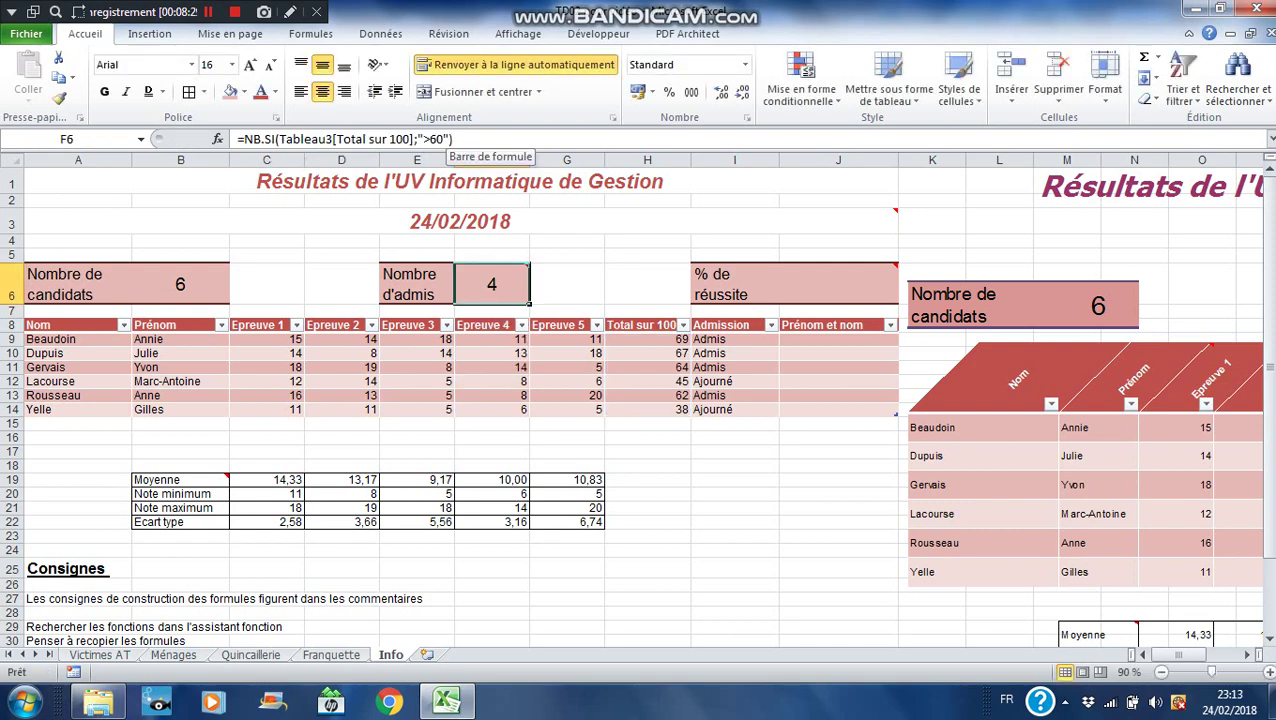
# Step: Change the NB.SI arguments in F6 to count the "Admis" entries in the table's Admission column
pyautogui.moveTo(452, 139); pyautogui.dragTo(279, 139)
pyautogui.press('Delete')
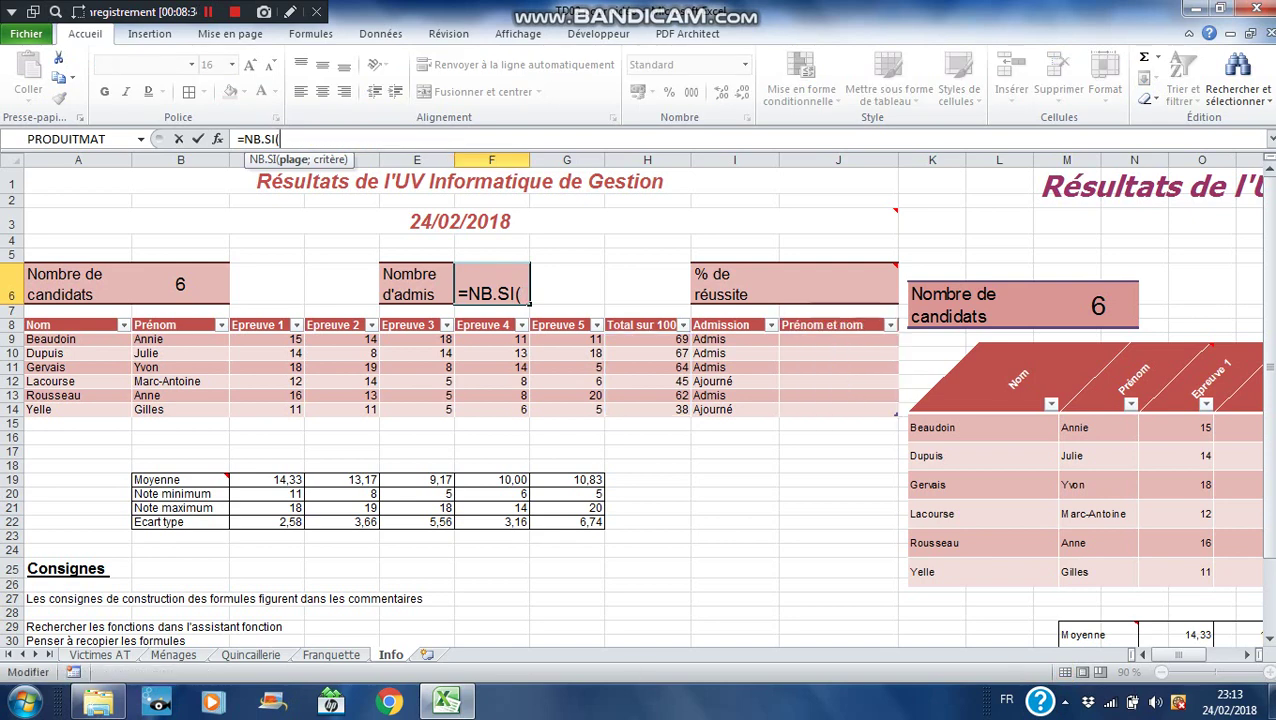
pyautogui.moveTo(735, 340); pyautogui.dragTo(692, 405)
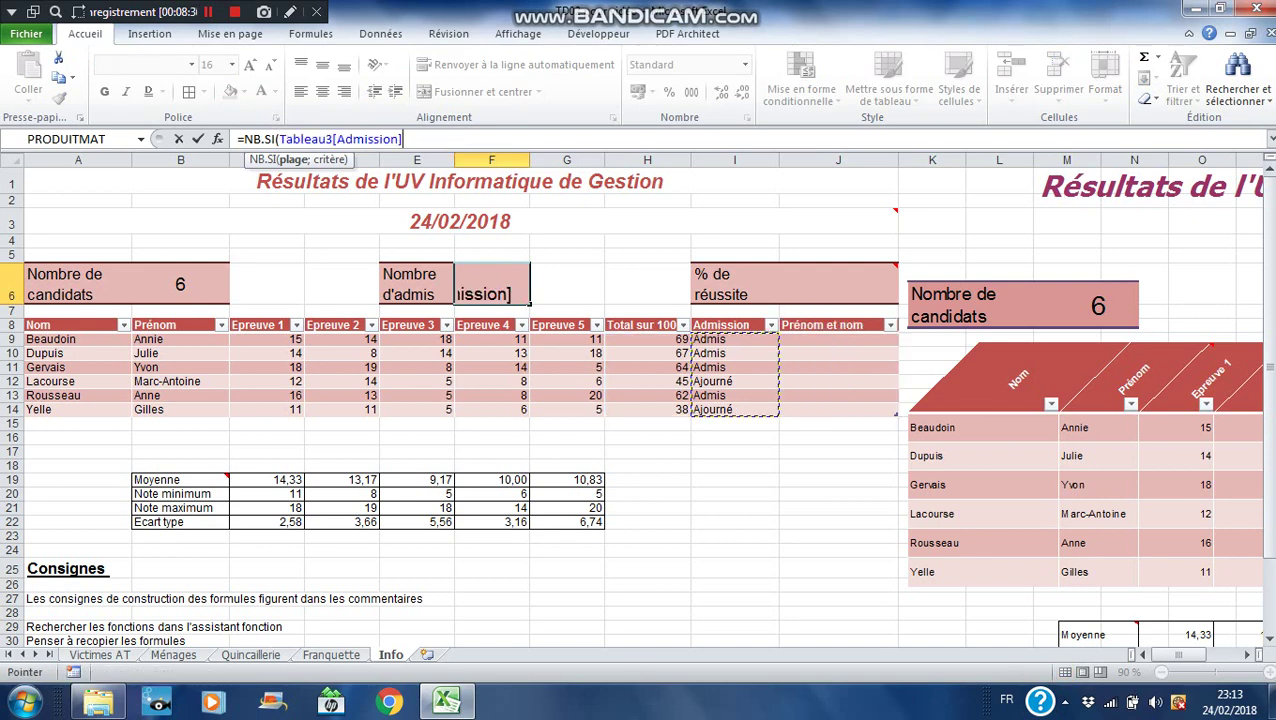
pyautogui.write(';')
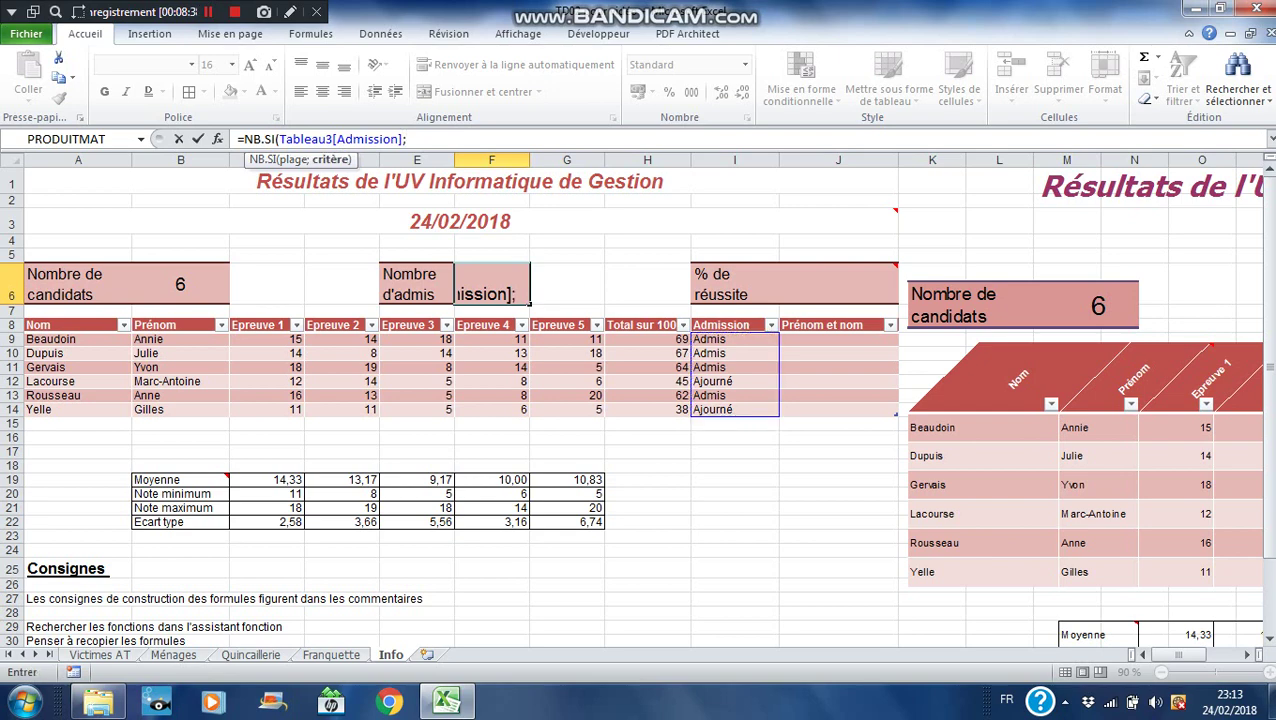
pyautogui.write('"Admis")')
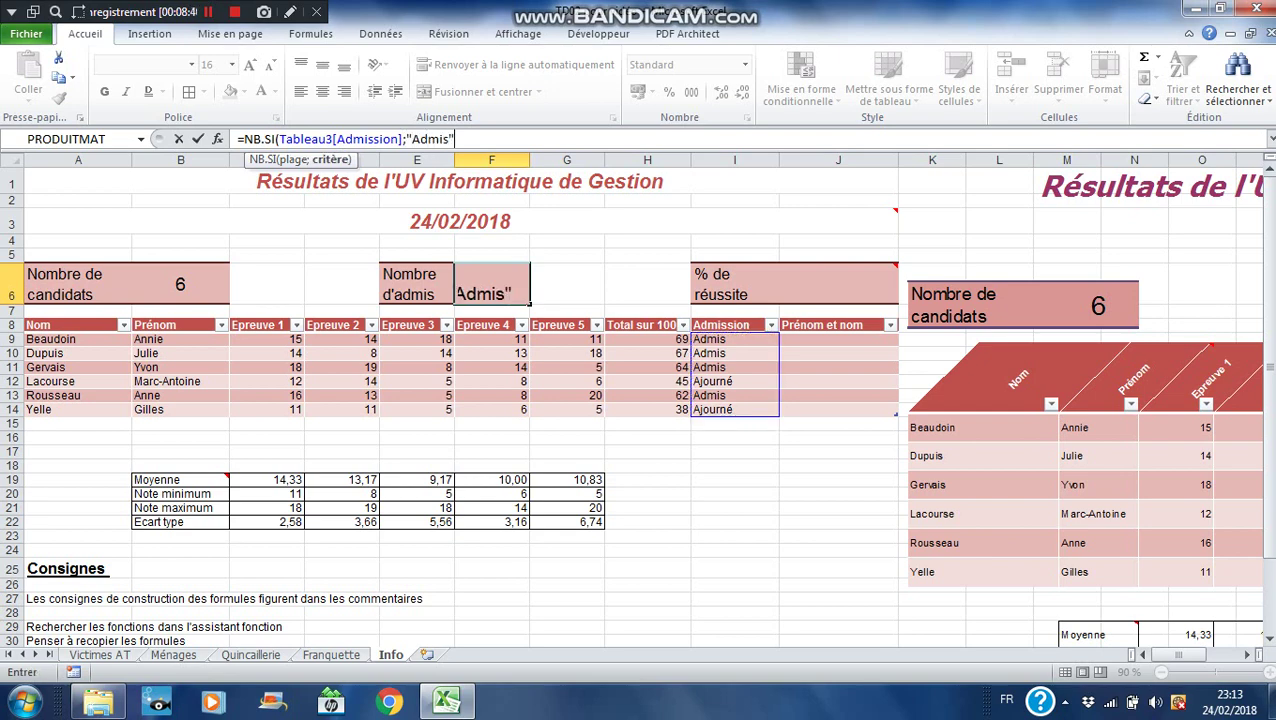
pyautogui.press('Return')
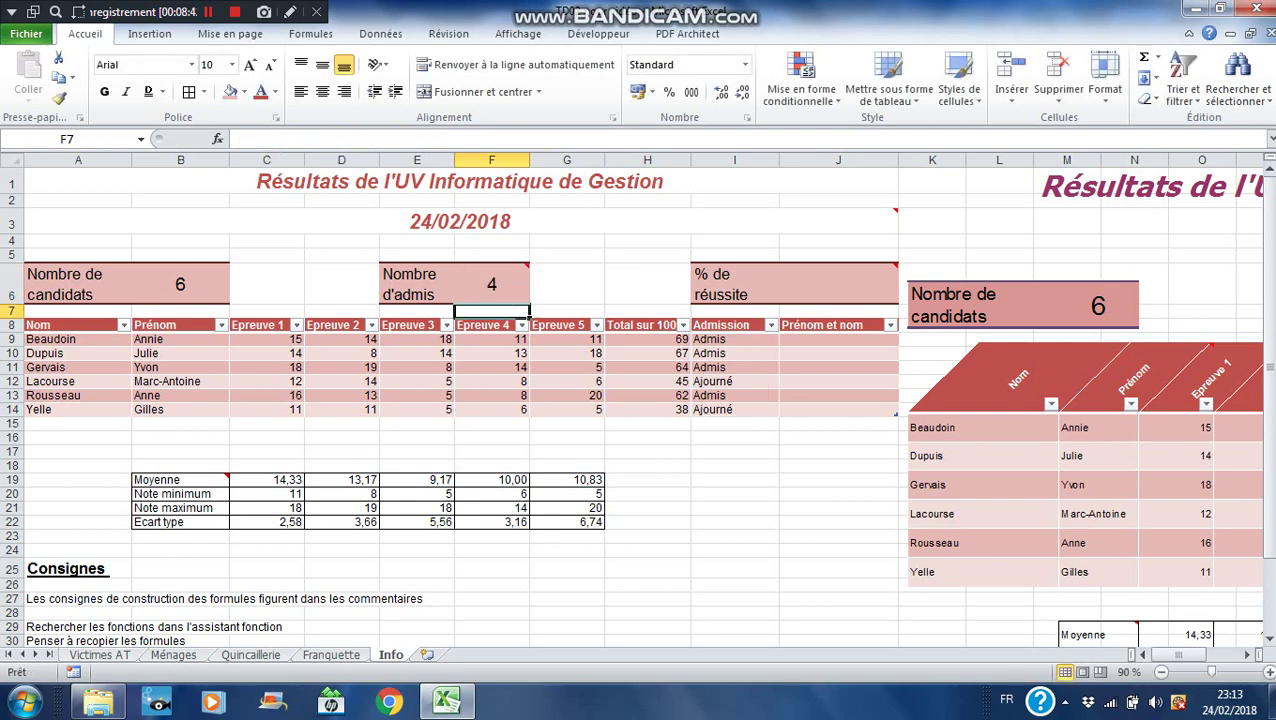
pyautogui.doubleClick(496, 278)
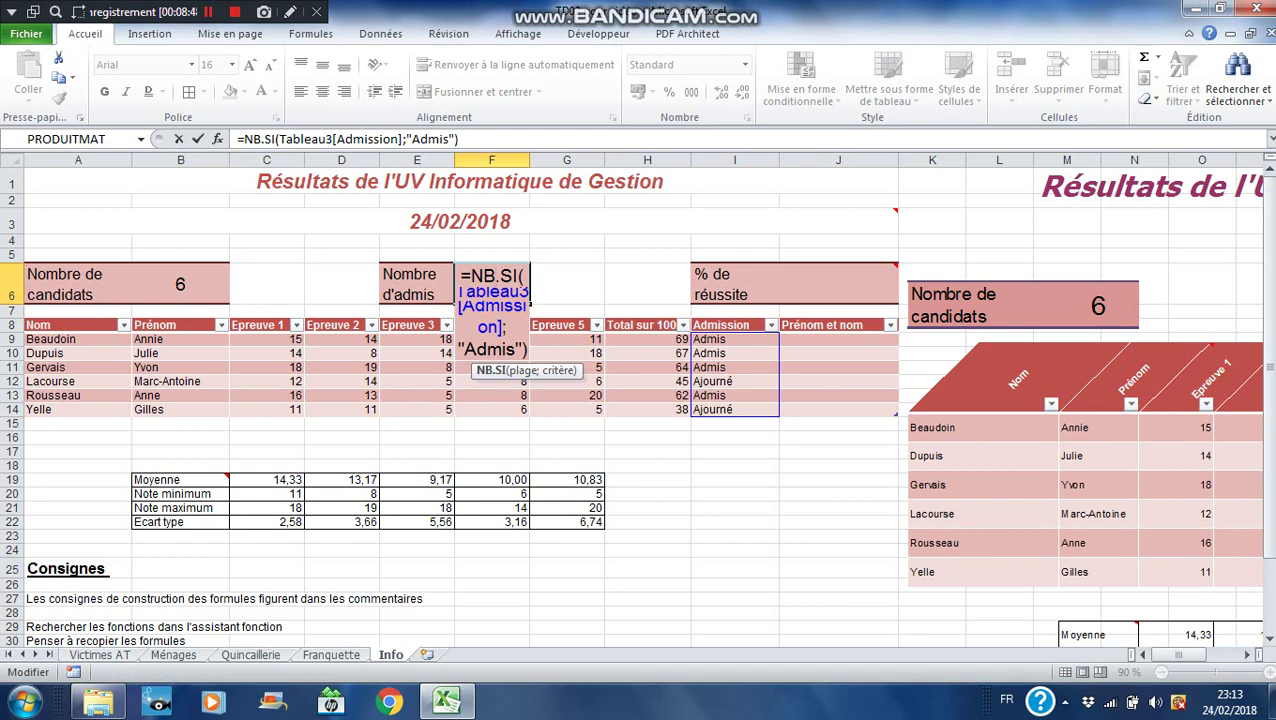
pyautogui.press('Return')
# Step: Calculate the % de réussite in J6 by dividing the number of admitted candidates by the number of candidates, =F6/B6
pyautogui.click(895, 266)
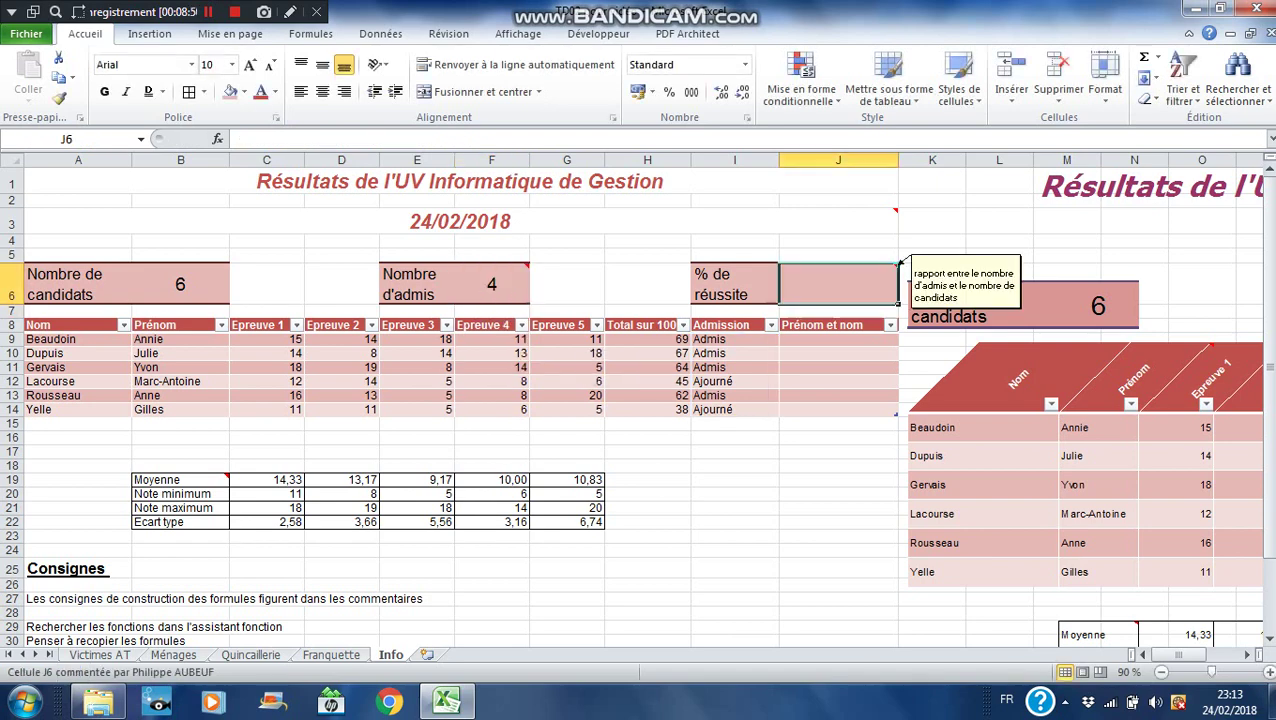
pyautogui.write('=')
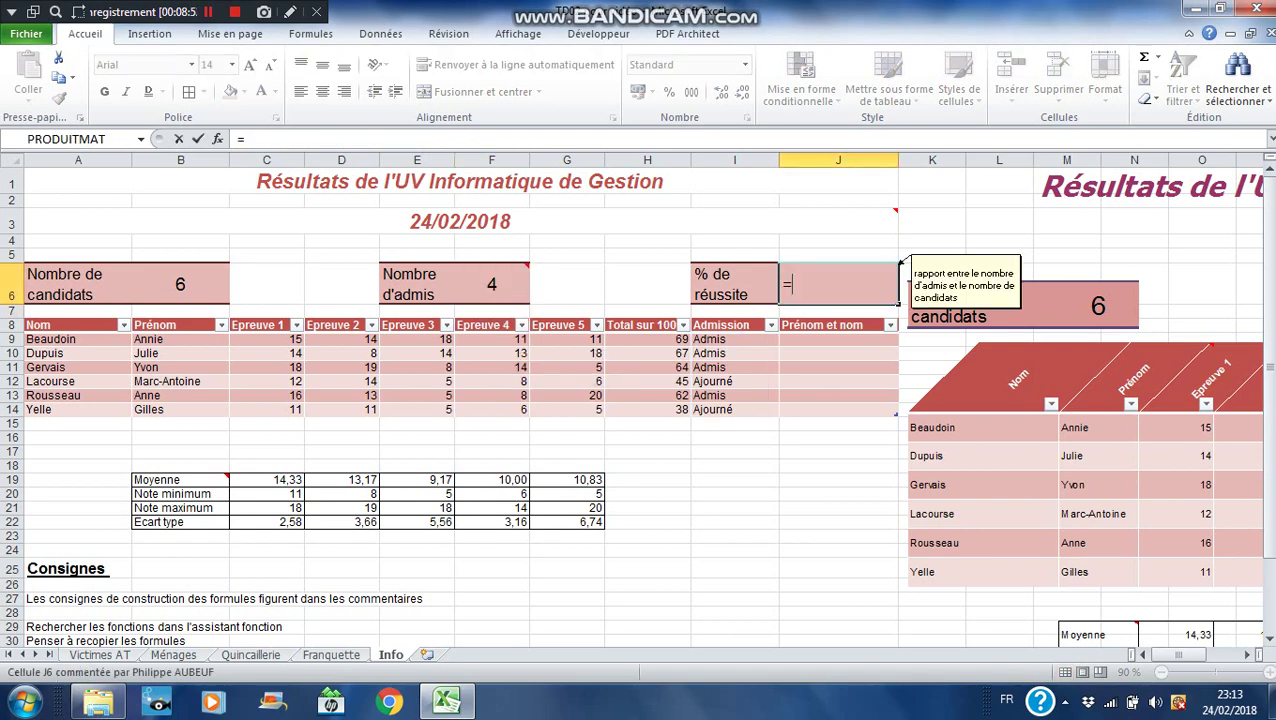
pyautogui.click(515, 275)
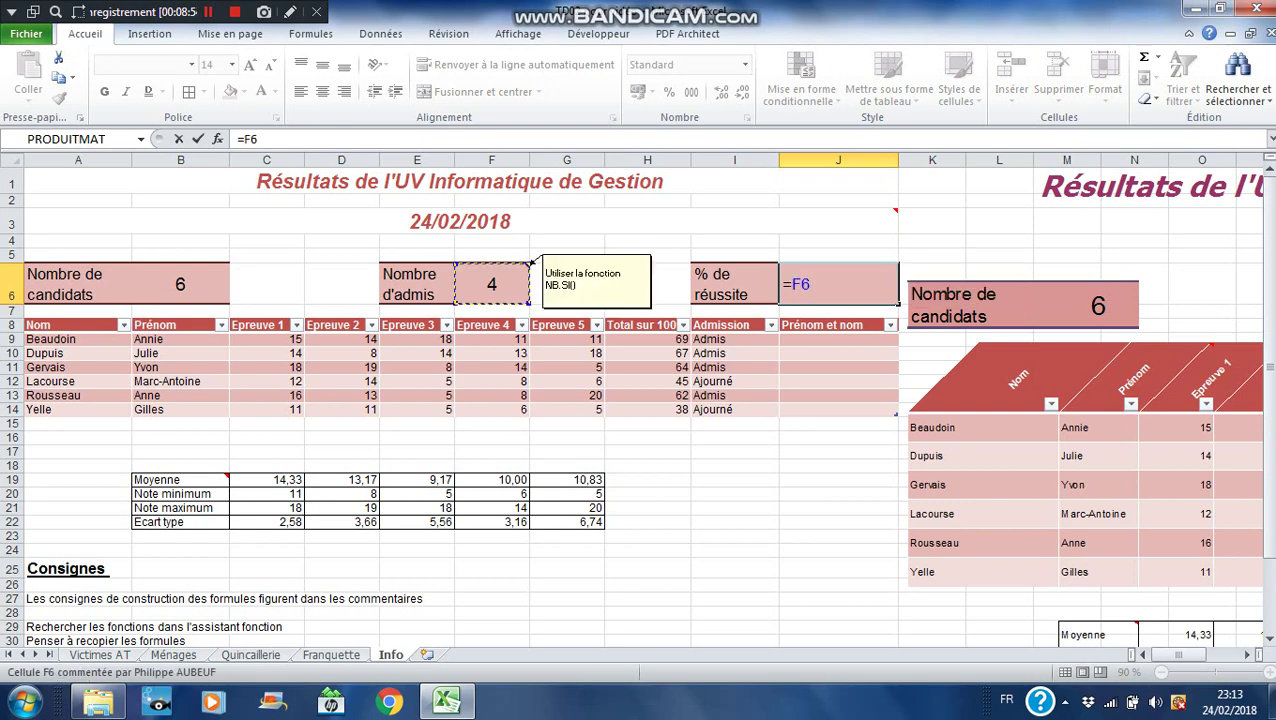
pyautogui.write('/')
pyautogui.click(182, 284)
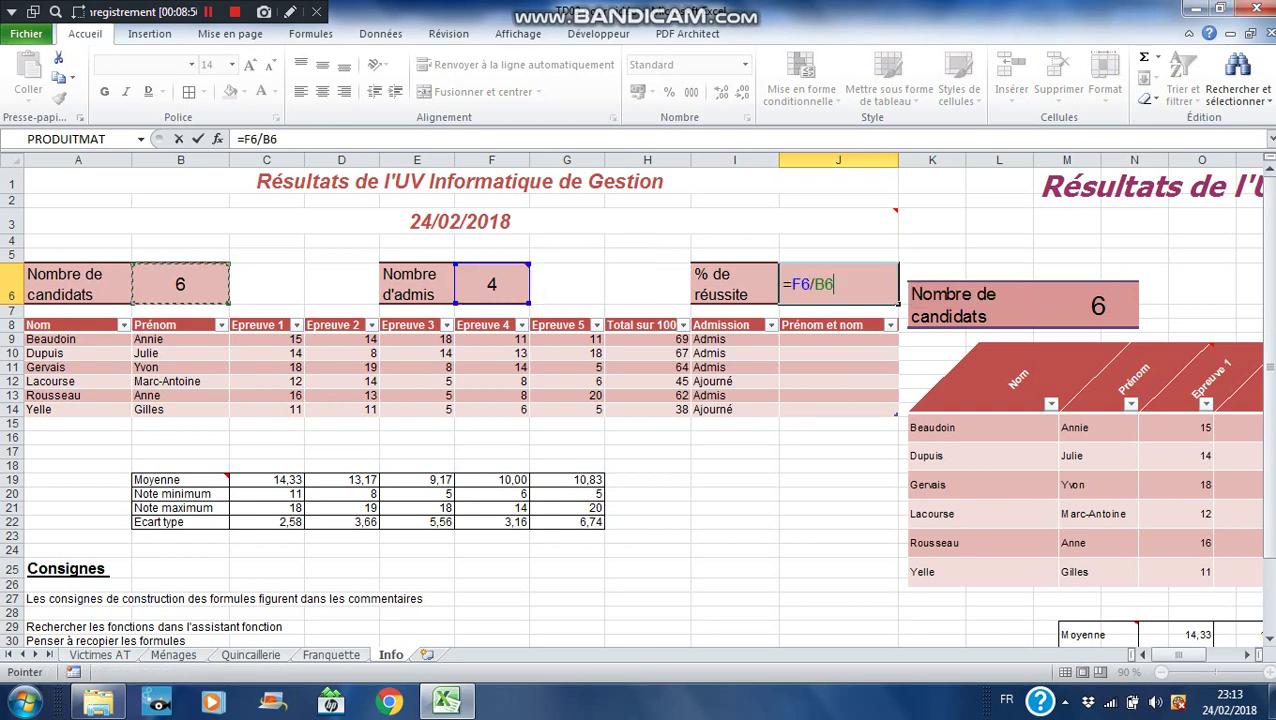
pyautogui.press('Return')
# Step: Format the success rate in J6 as a percentage and centre it horizontally
pyautogui.click(845, 285)
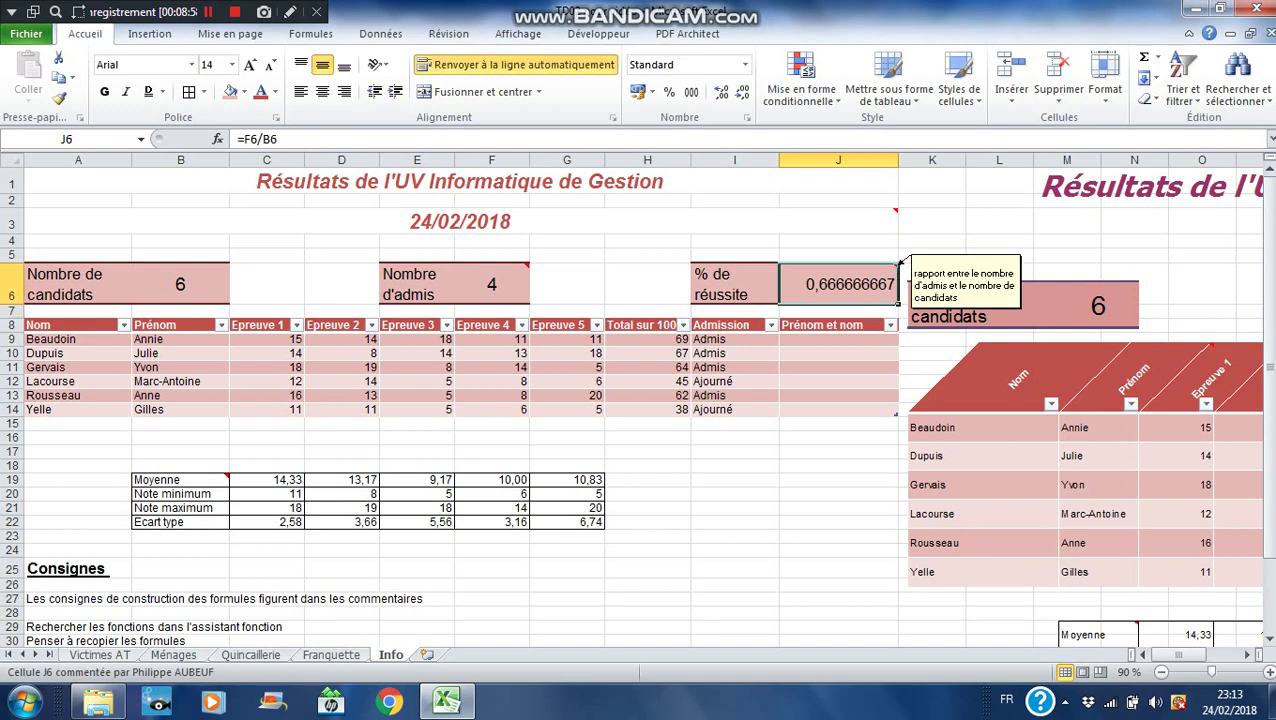
pyautogui.click(669, 91)
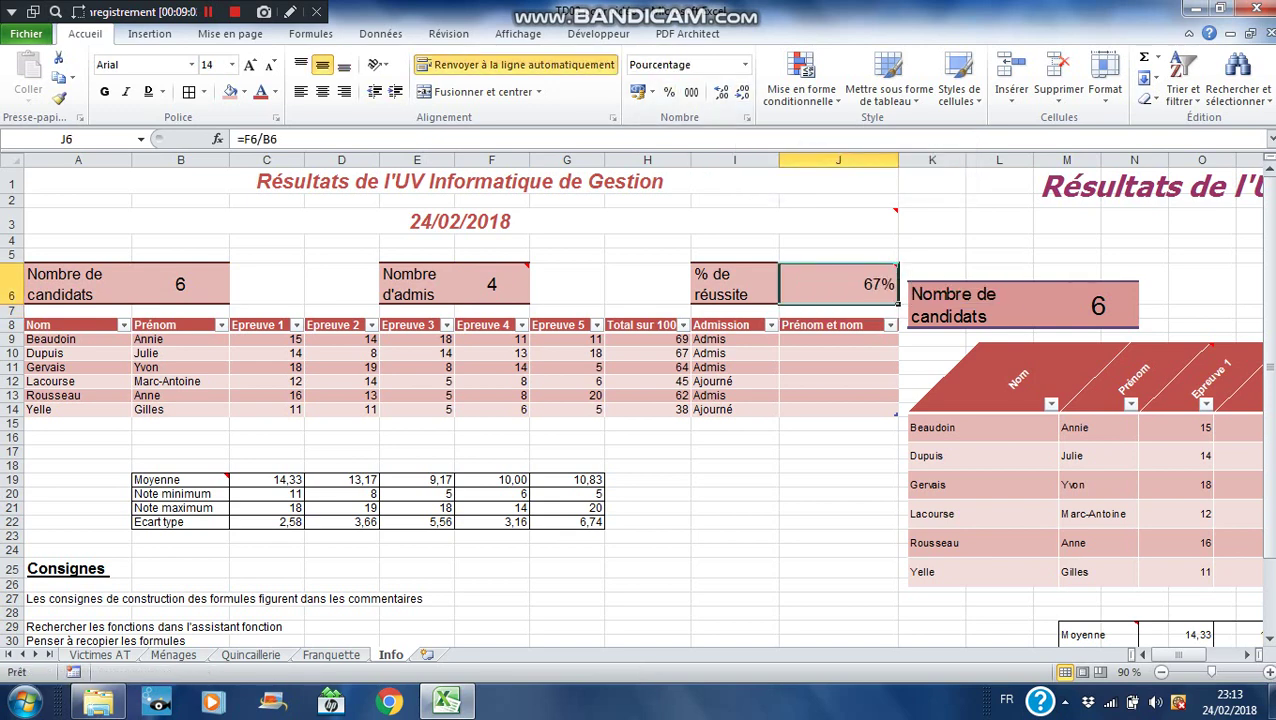
pyautogui.click(322, 91)
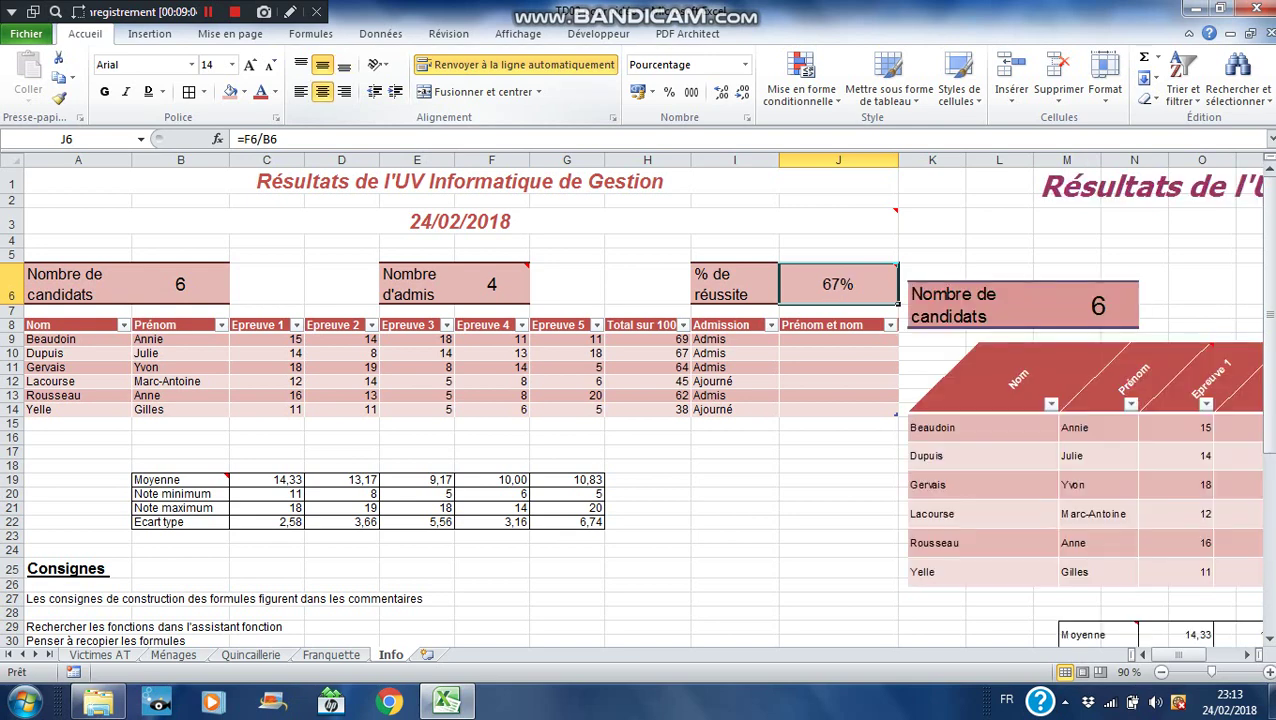
# Step: Fill the Prénom et nom column from J9 with a formula joining each row's Prénom and Nom with the & operator
pyautogui.moveTo(896, 320)
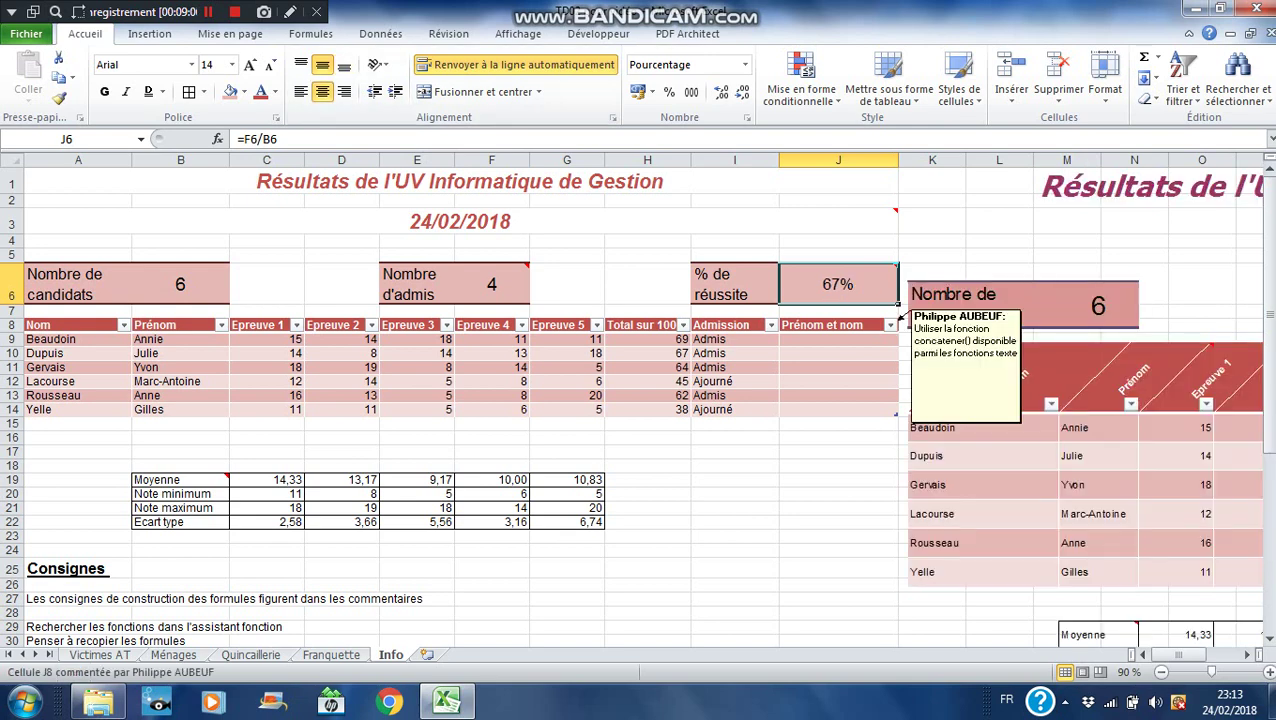
pyautogui.click(838, 340)
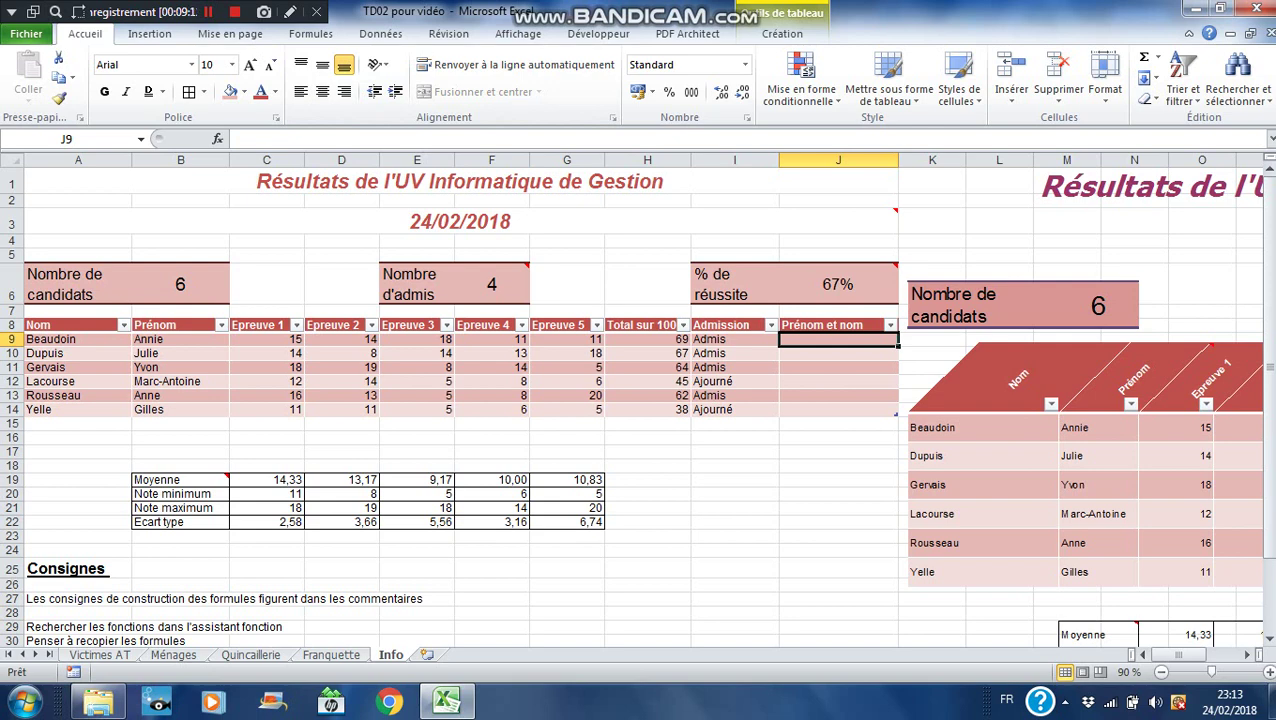
pyautogui.write('=')
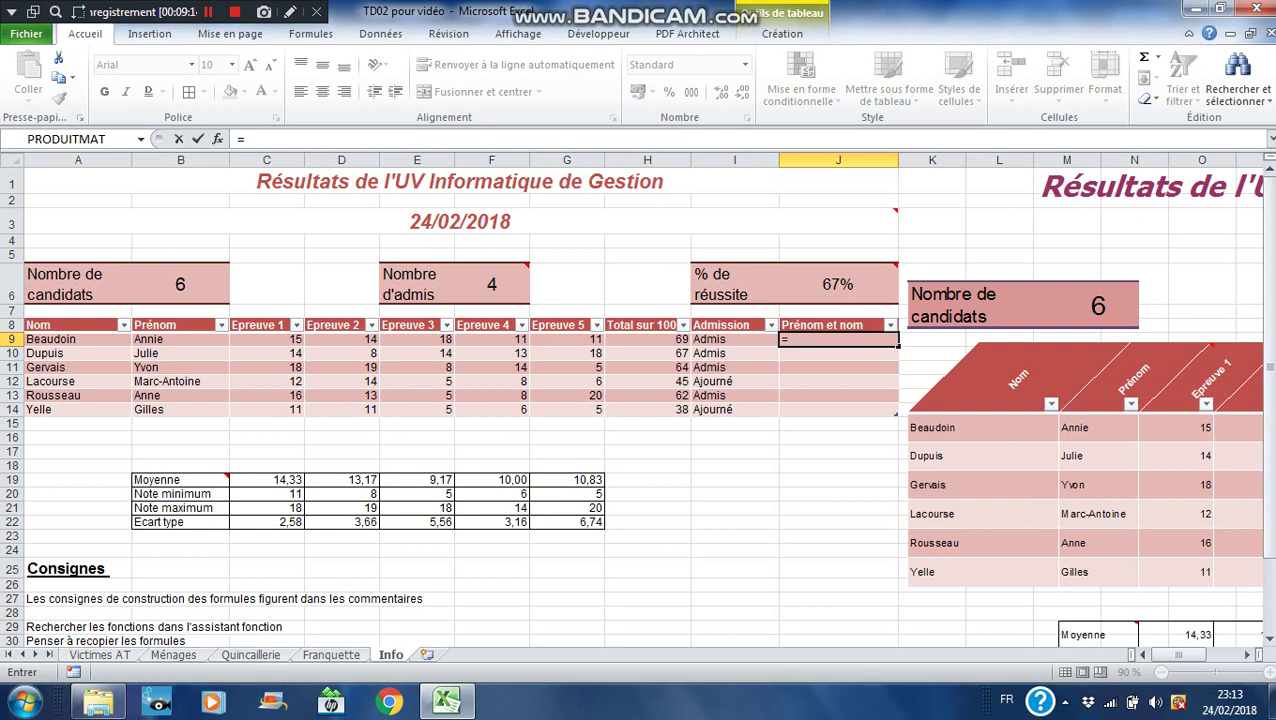
pyautogui.click(180, 339)
pyautogui.write('&')
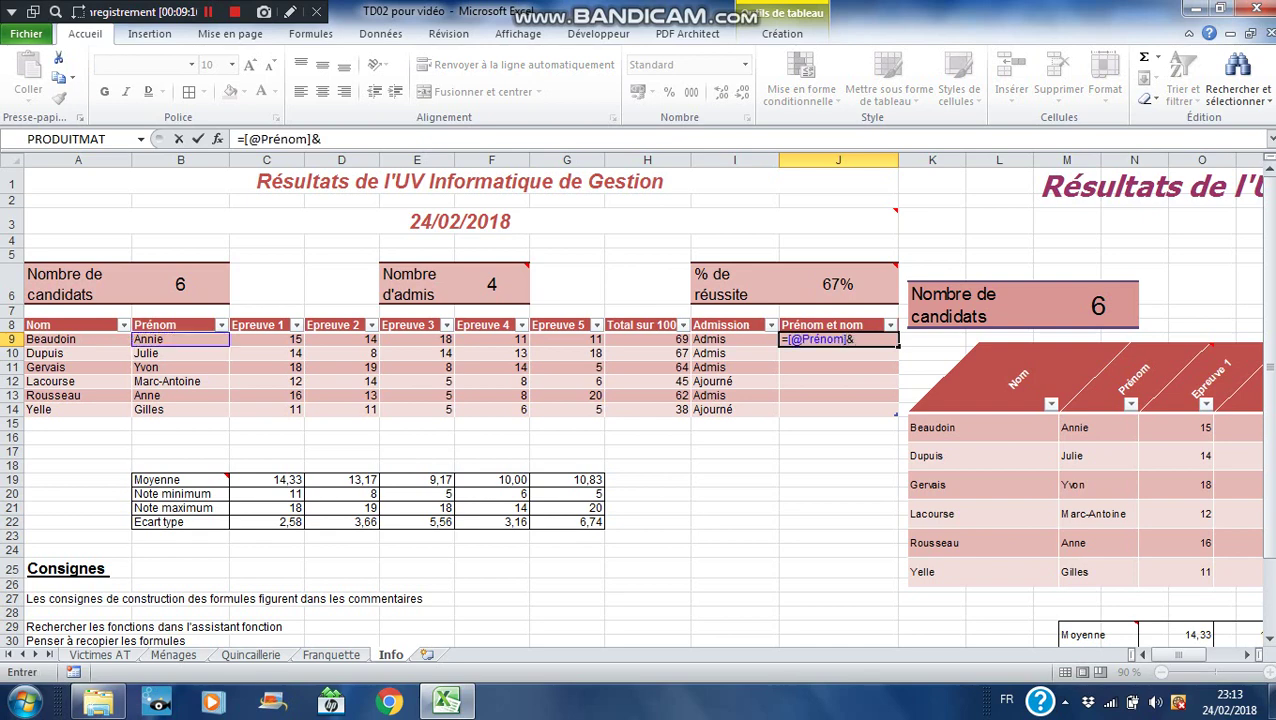
pyautogui.click(50, 339)
pyautogui.press('Return')
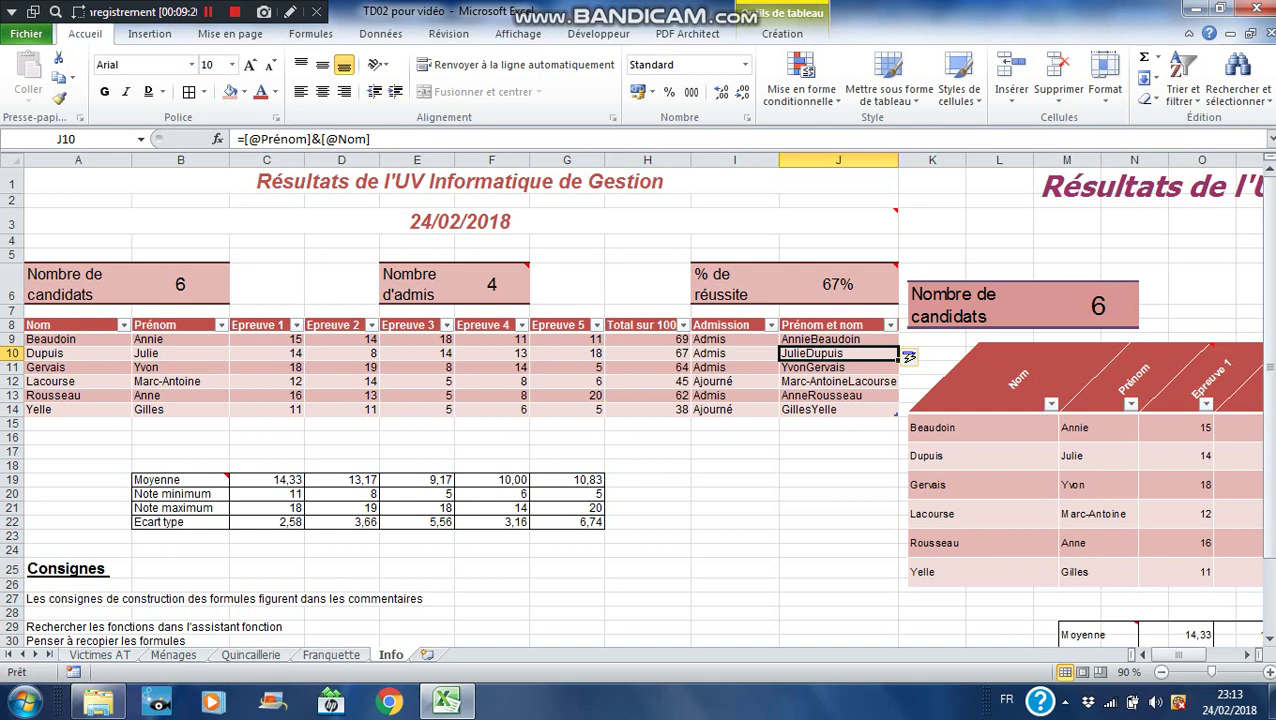
pyautogui.doubleClick(810, 339)
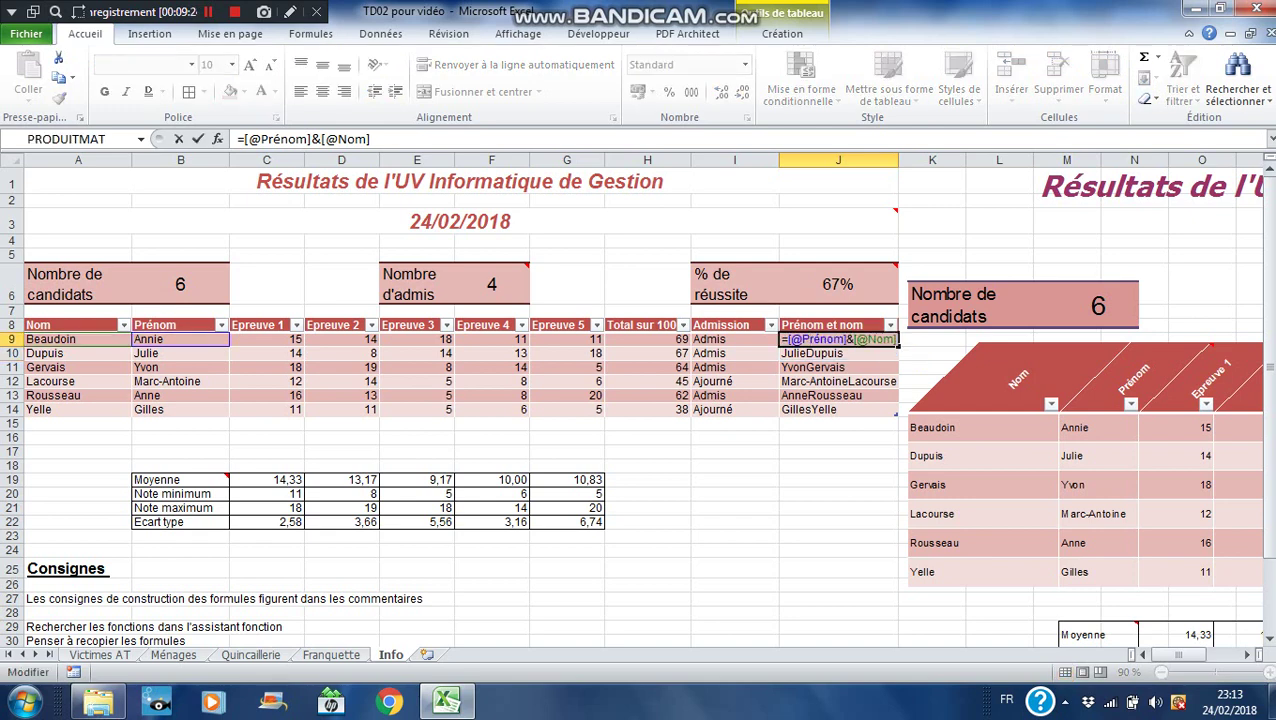
pyautogui.press('BackSpace')
pyautogui.press('BackSpace')
pyautogui.press('BackSpace')
pyautogui.press('BackSpace')
pyautogui.press('BackSpace')
pyautogui.press('BackSpace')
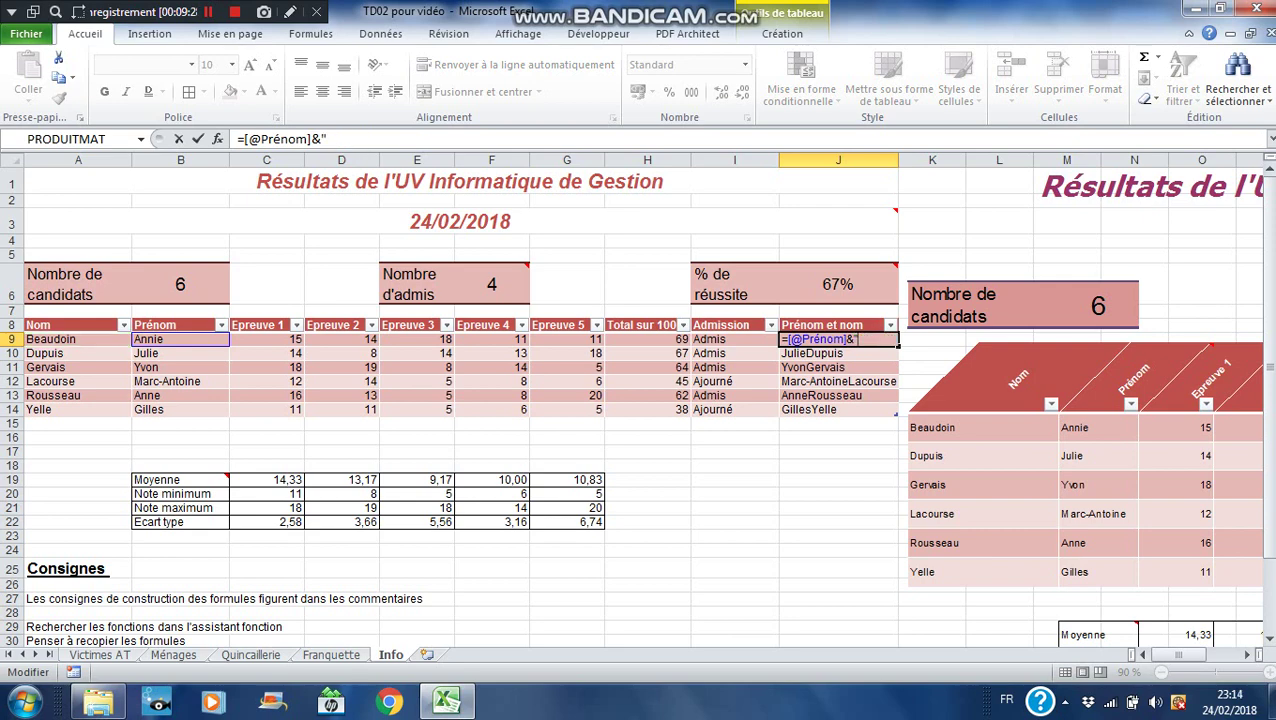
pyautogui.write('" "&')
pyautogui.click(50, 339)
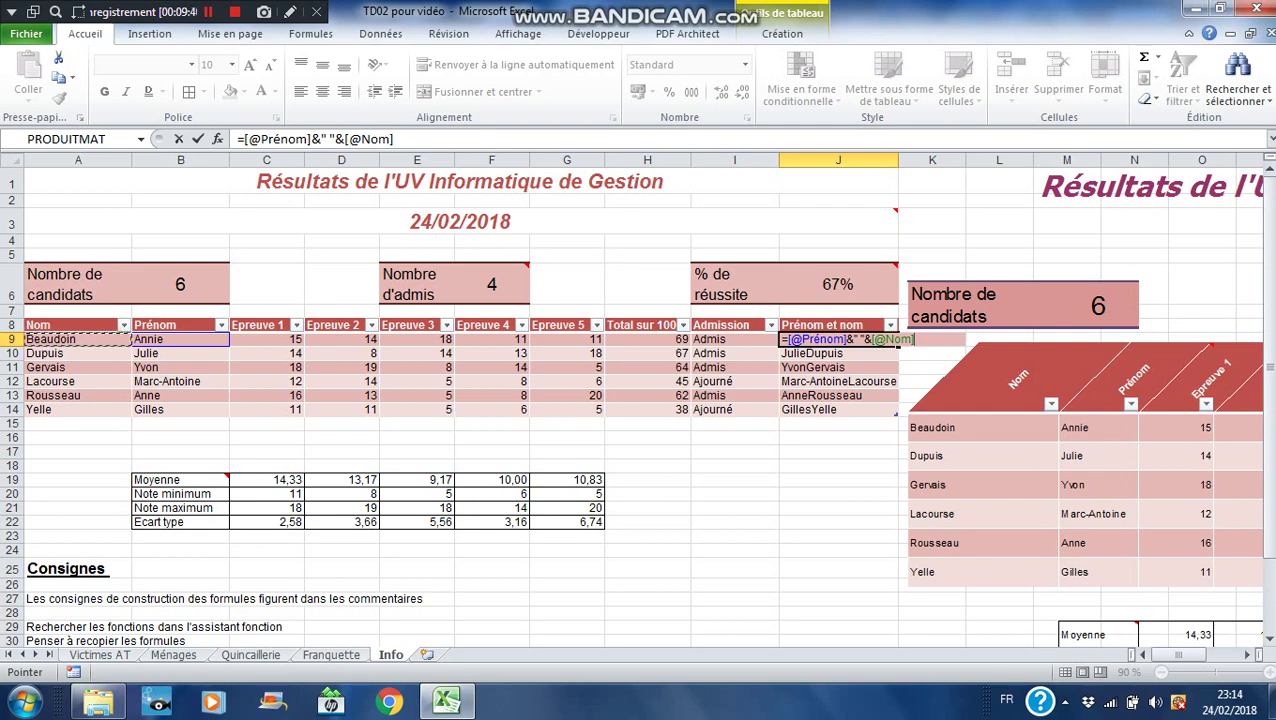
pyautogui.press('Return')
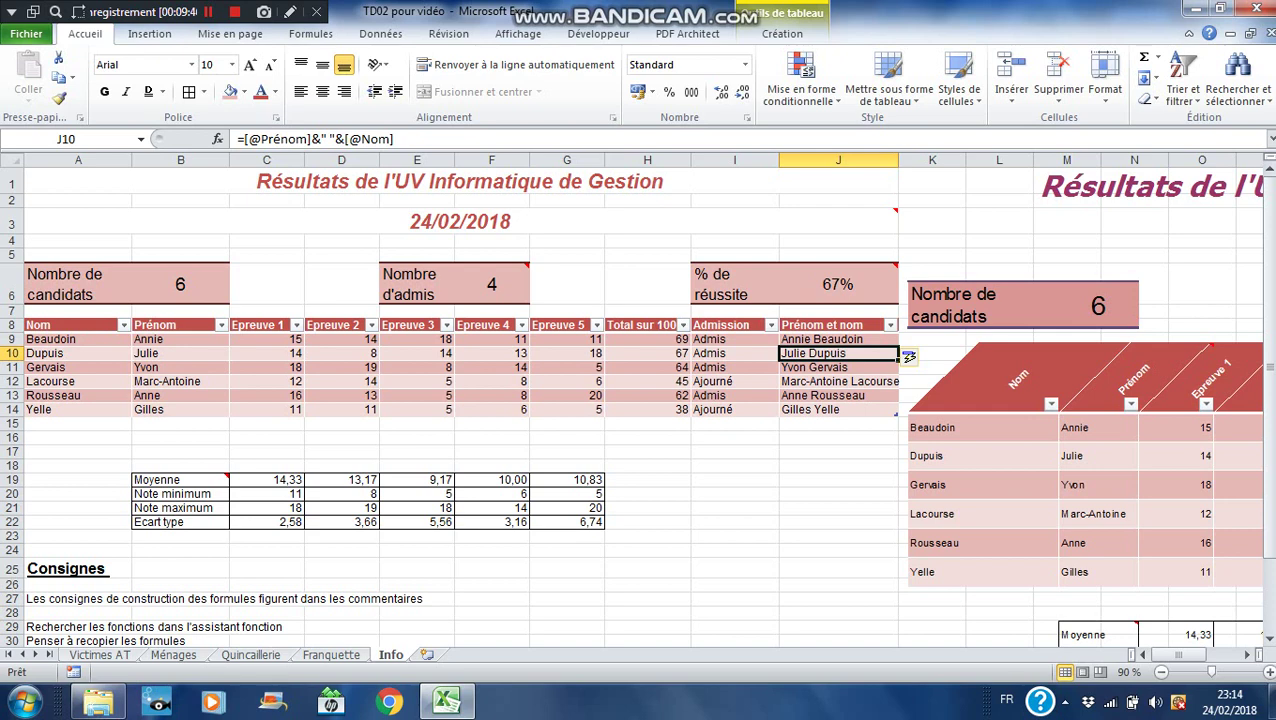
# Step: Open the worksheet's print settings and show the available scaling options
pyautogui.click(27, 33)
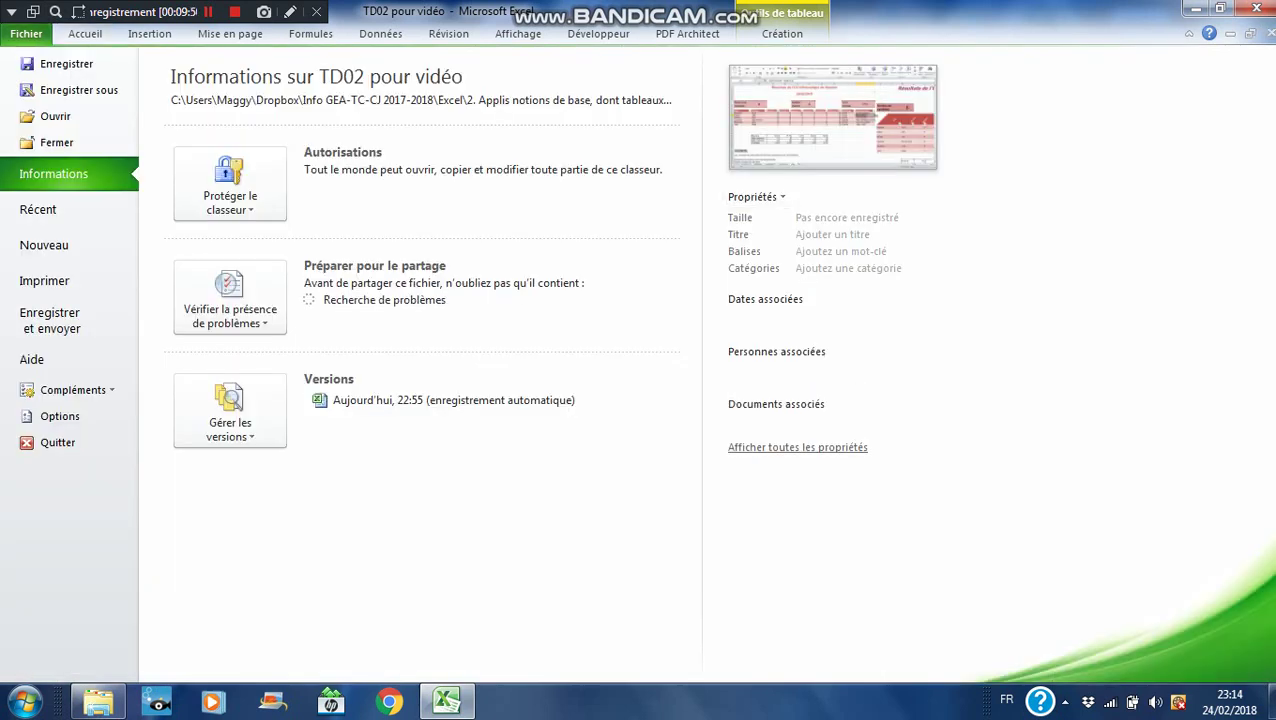
pyautogui.click(46, 281)
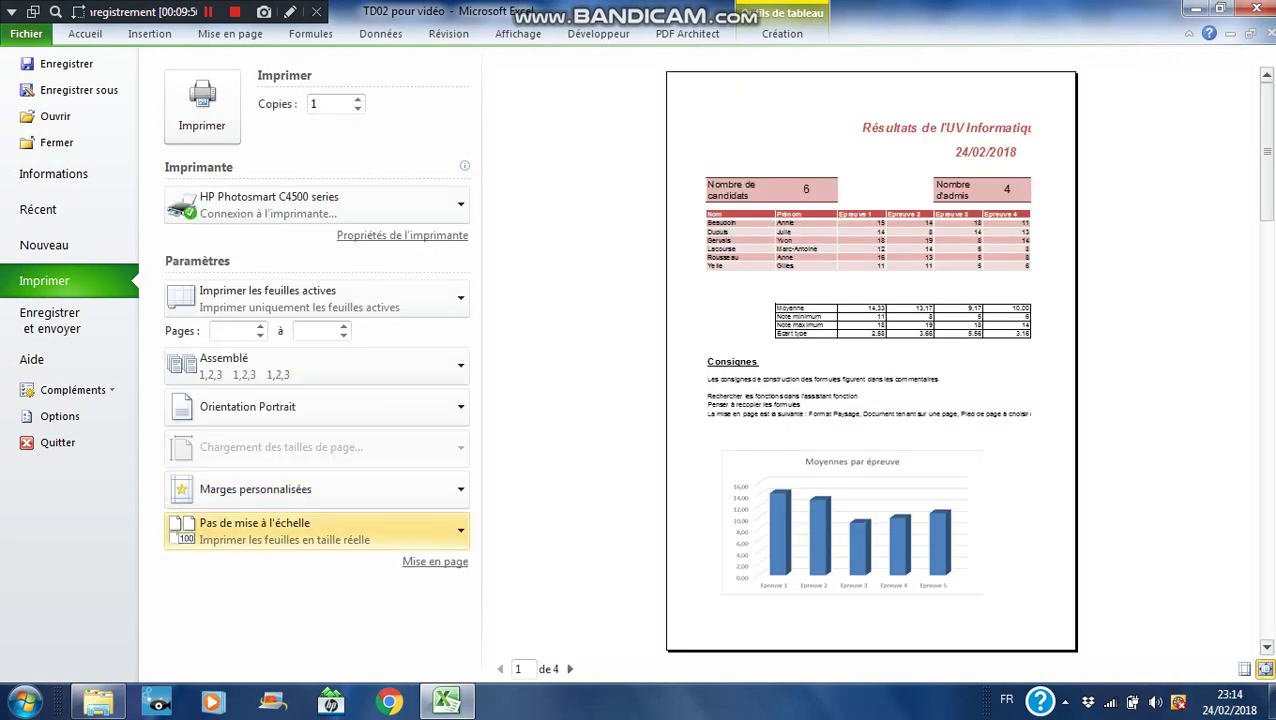
pyautogui.click(300, 530)
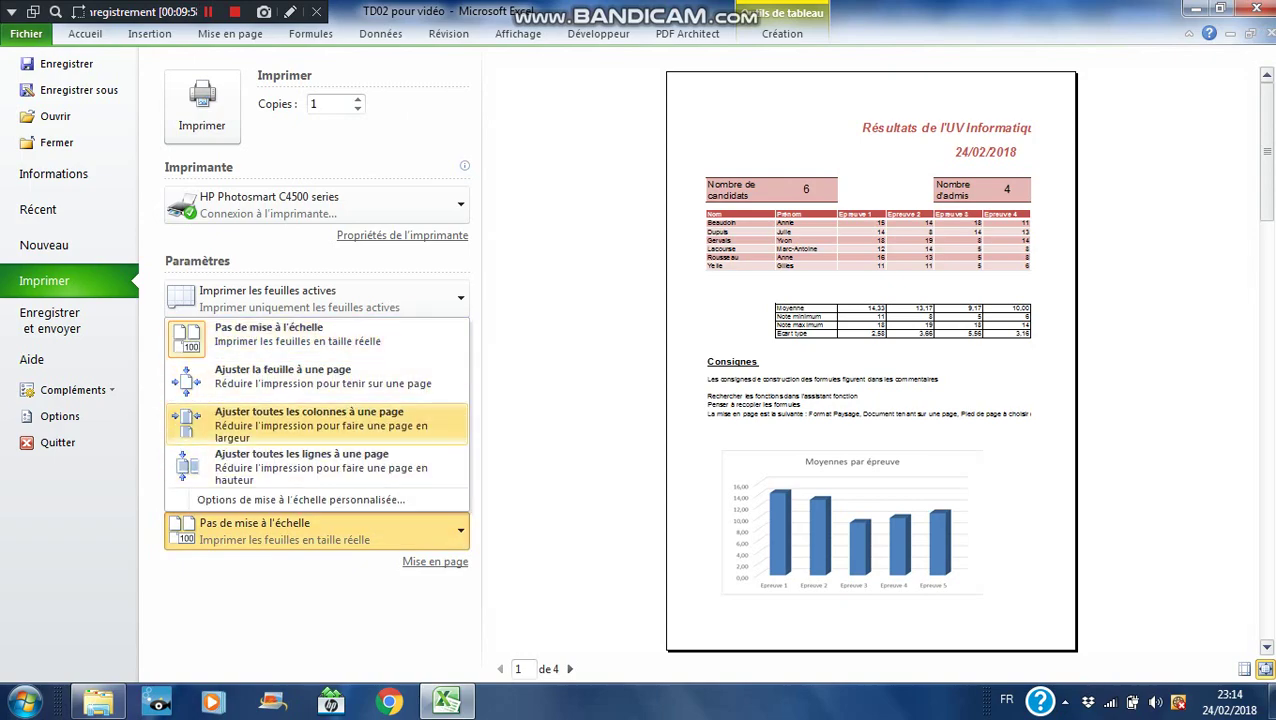